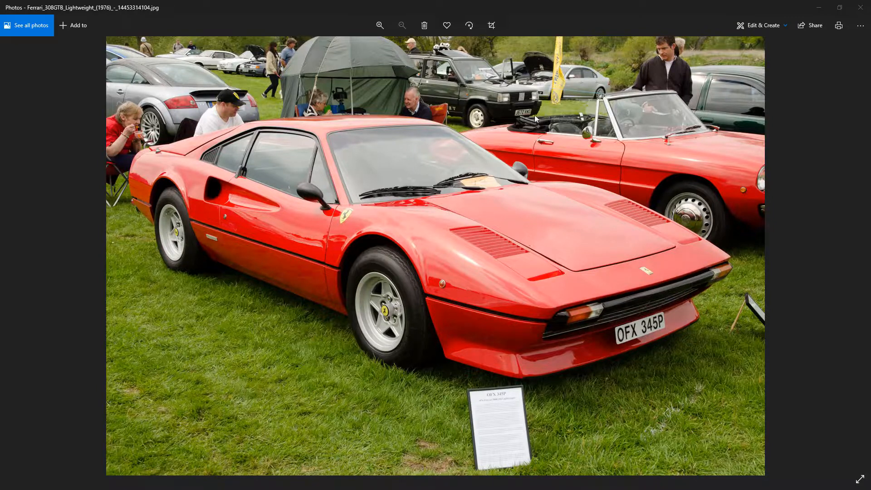
# - Switch from the reference photo to Fusion 360 and set the car body's display mode to box
pyautogui.click(819, 8)
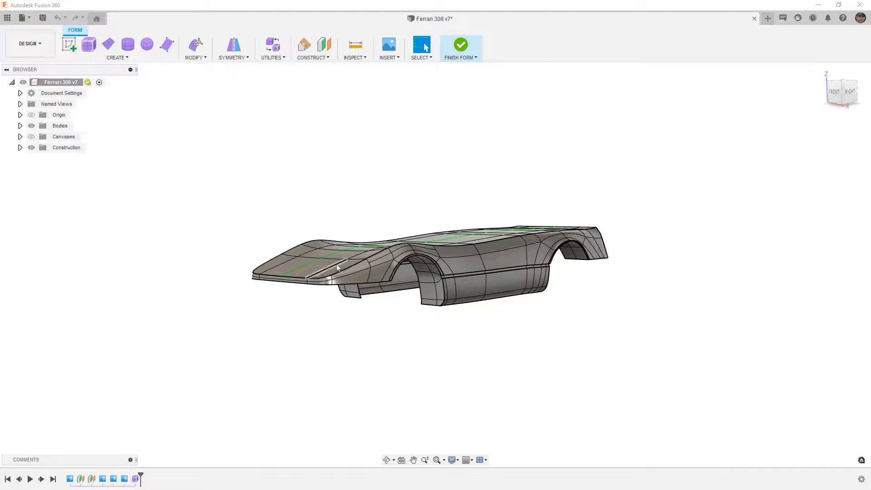
pyautogui.scroll(4, 339, 273)
pyautogui.scroll(2, 345, 280)
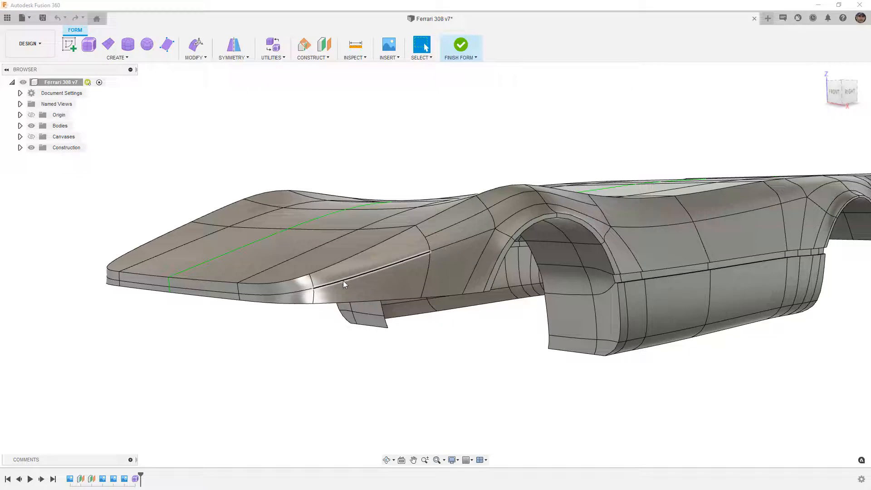
pyautogui.moveTo(334, 326)
pyautogui.keyDown('shift'); pyautogui.mouseDown(button='middle')
pyautogui.moveTo(328, 319)
pyautogui.moveTo(332, 329)
pyautogui.mouseUp(button='middle'); pyautogui.keyUp('shift')
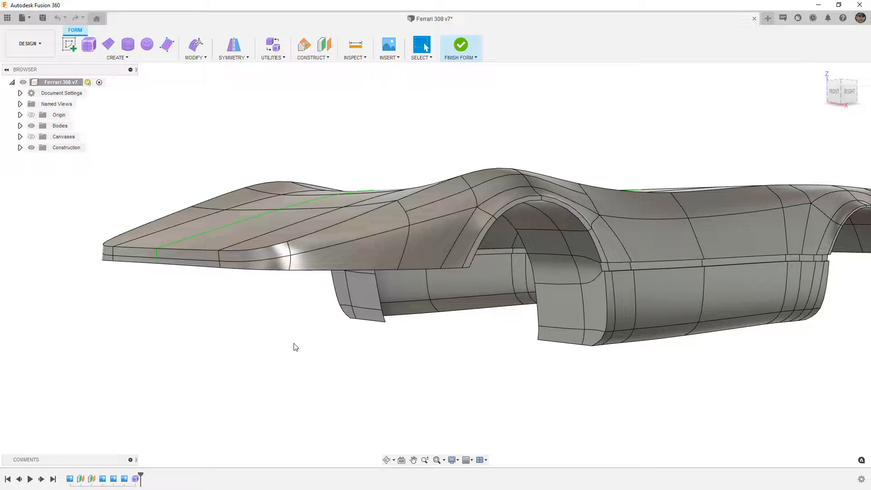
pyautogui.click(336, 259)
pyautogui.hotkey('alt', '1')
pyautogui.click(282, 344)
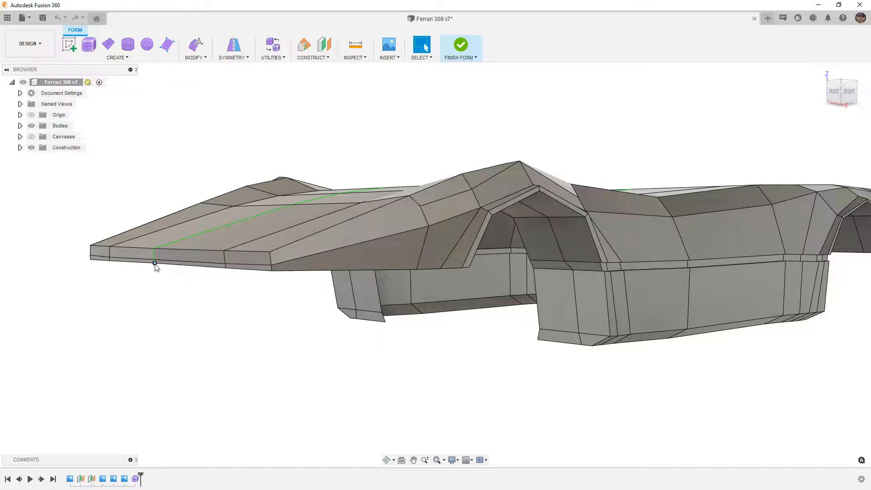
# - Start Edit Form on the nose's lower edge loop and loop-shrink the selection to the front eight edges
pyautogui.scroll(2, 155, 262)
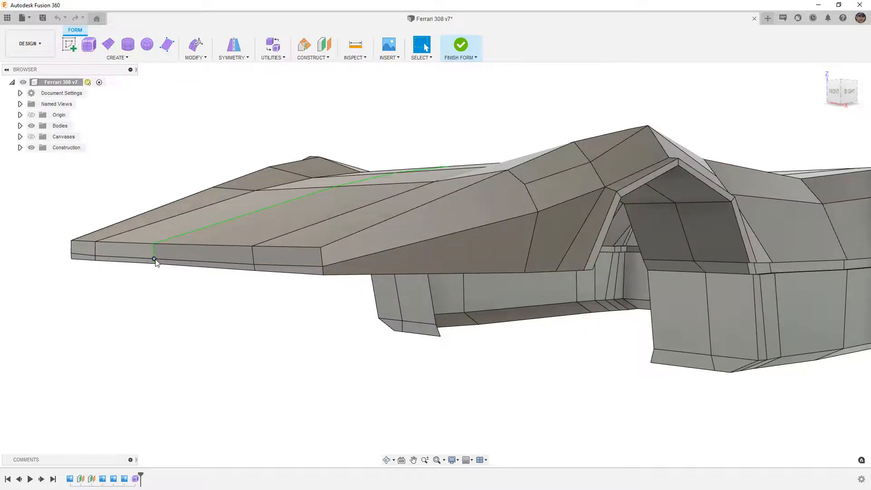
pyautogui.doubleClick(197, 268)
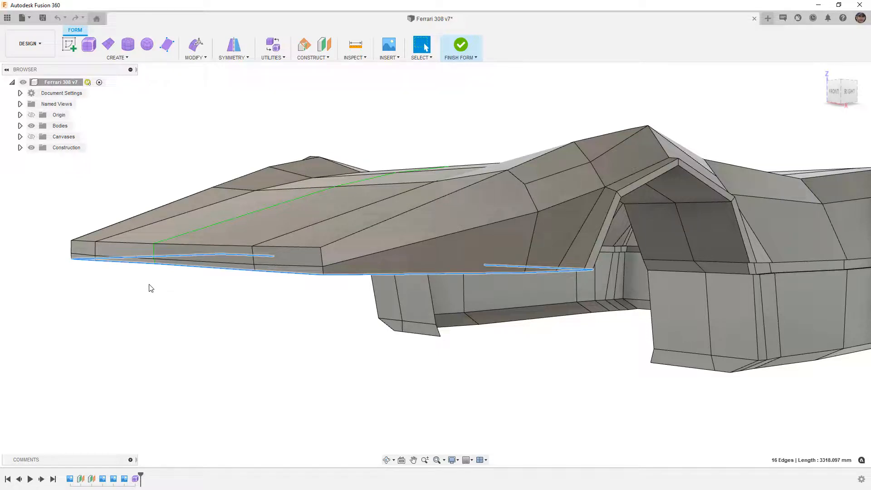
pyautogui.keyDown('shift'); pyautogui.moveTo(515, 353); pyautogui.dragTo(515, 344, button='middle'); pyautogui.keyUp('shift')
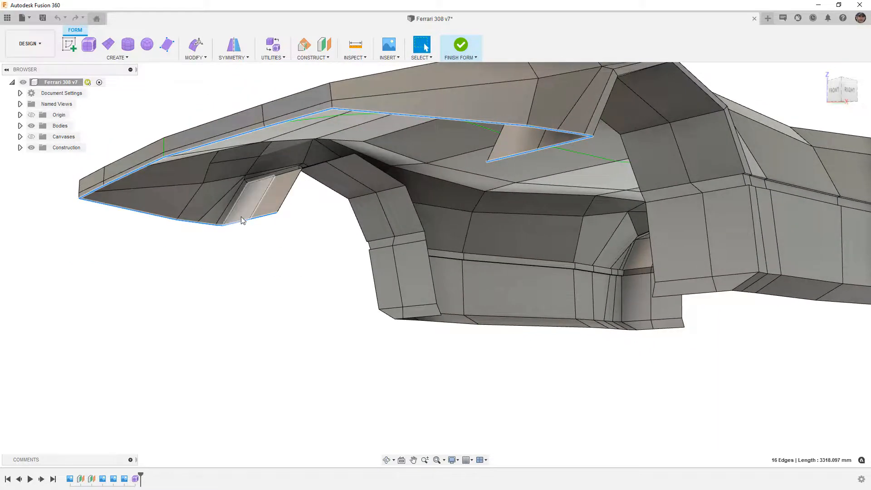
pyautogui.click(195, 44)
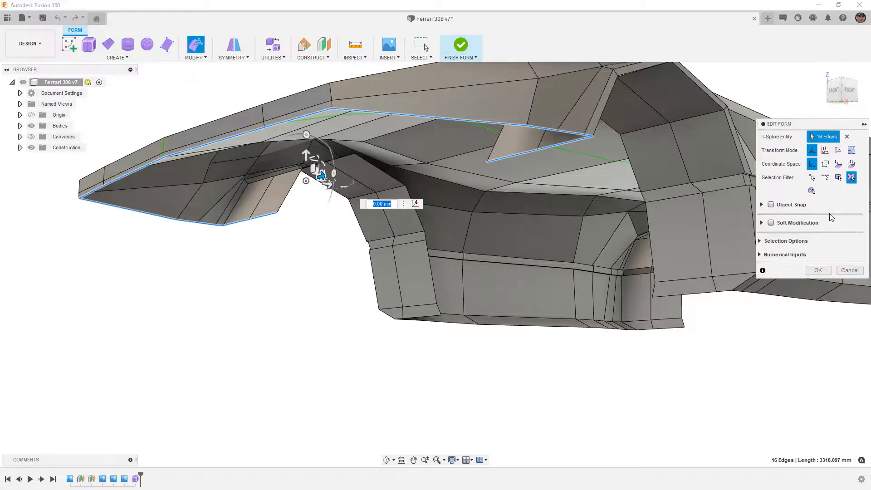
pyautogui.click(761, 240)
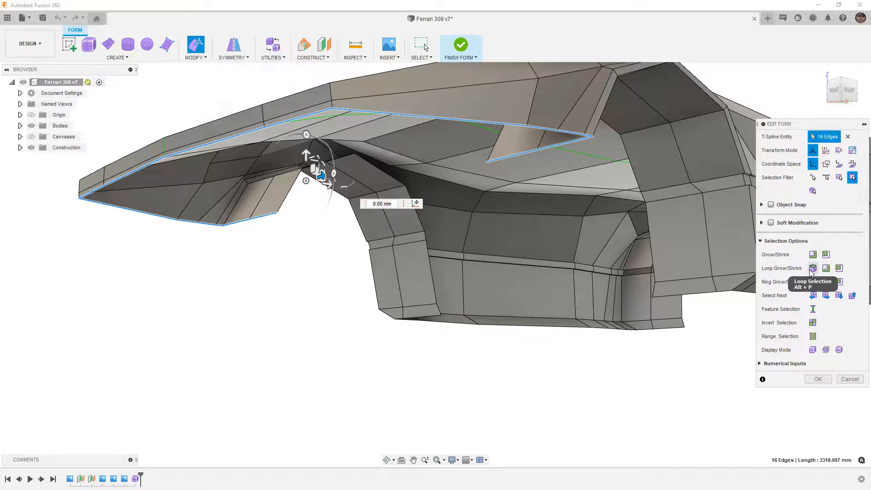
pyautogui.click(838, 268)
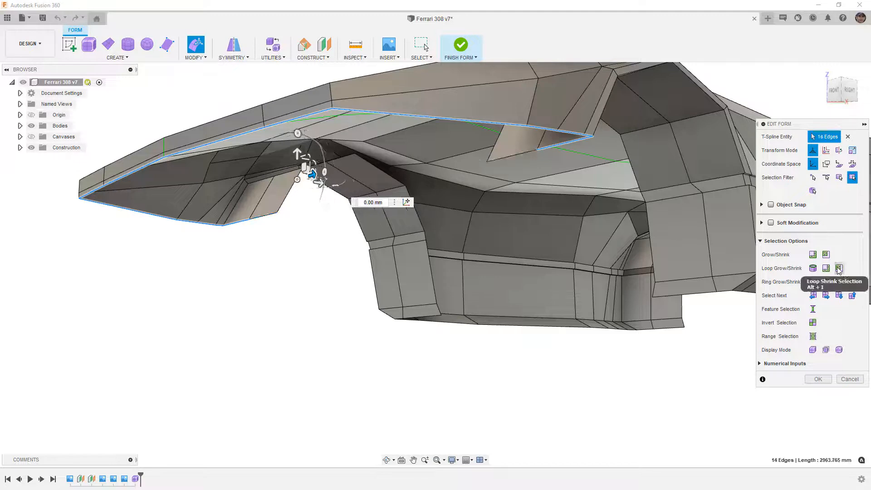
pyautogui.click(838, 268)
pyautogui.click(838, 269)
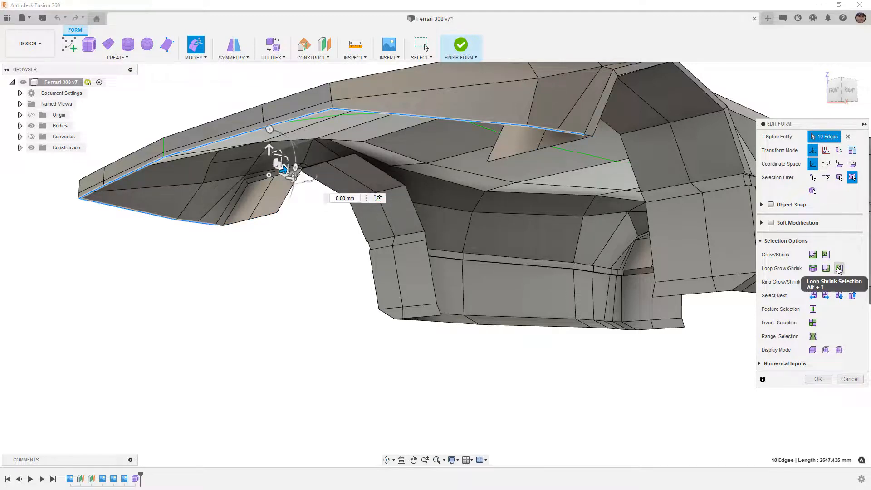
pyautogui.click(838, 268)
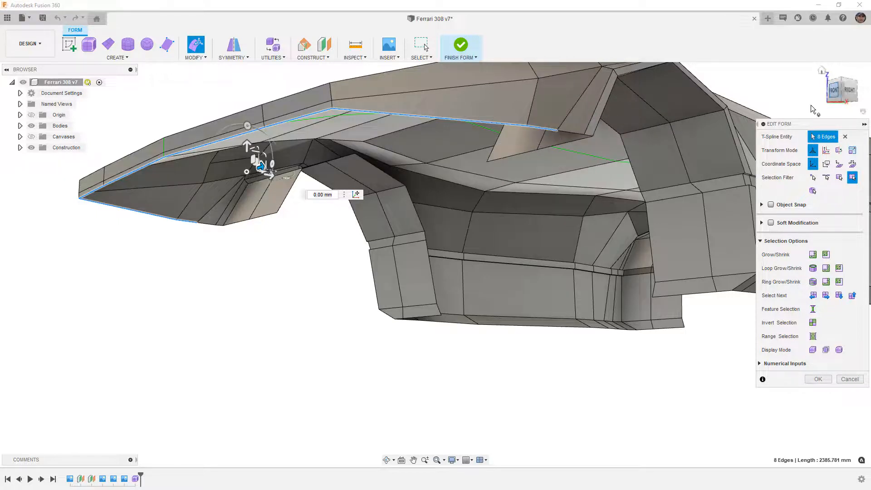
# - Extrude the eight front edges inward in the bottom plane with a scale factor of 0.956
pyautogui.scroll(3, 608, 235)
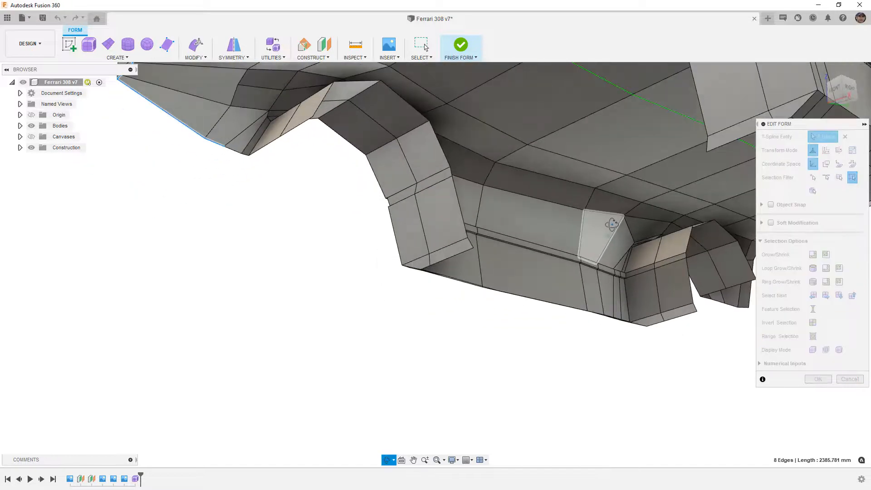
pyautogui.click(843, 105)
pyautogui.scroll(-2, 433, 226)
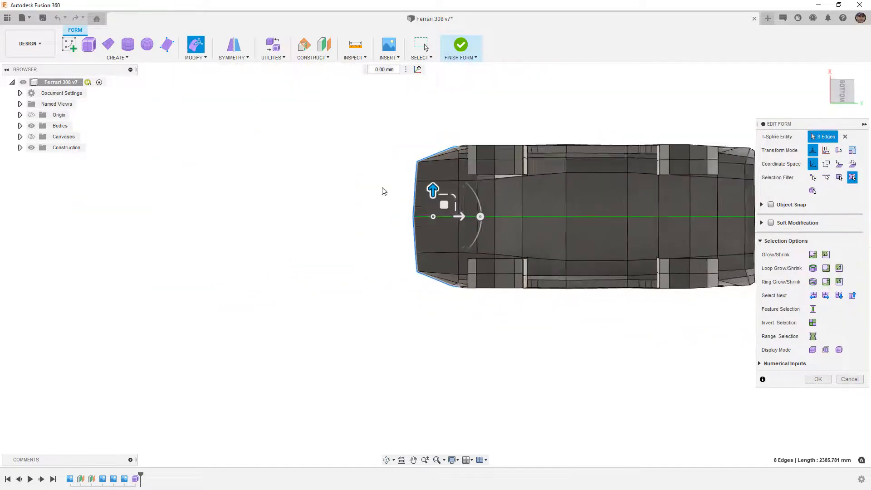
pyautogui.scroll(2, 429, 194)
pyautogui.scroll(1, 428, 194)
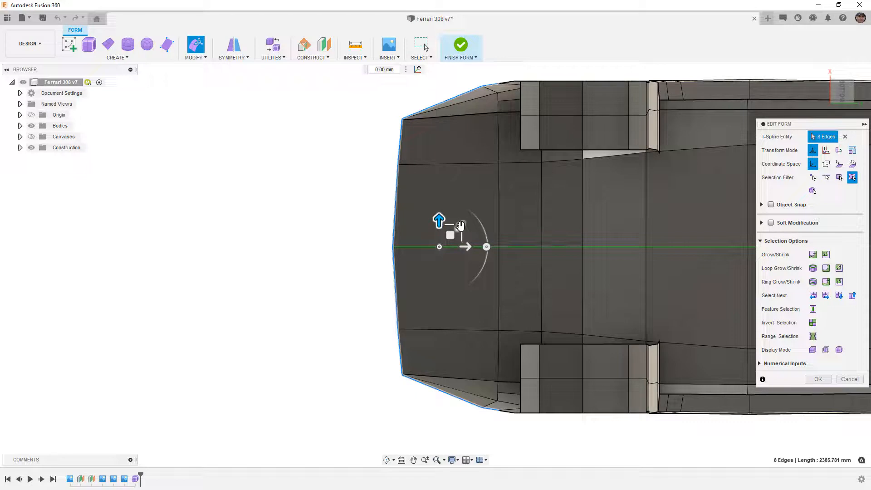
pyautogui.moveTo(460, 224); pyautogui.dragTo(459, 226)
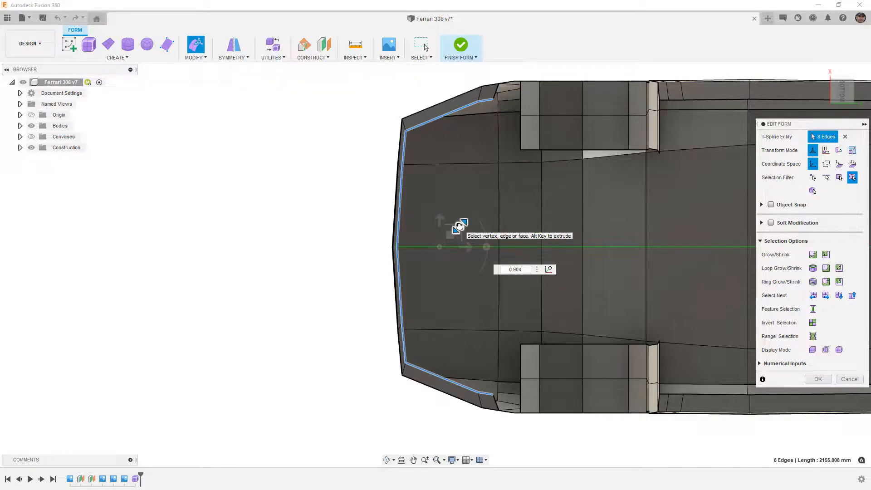
pyautogui.write('0.93')
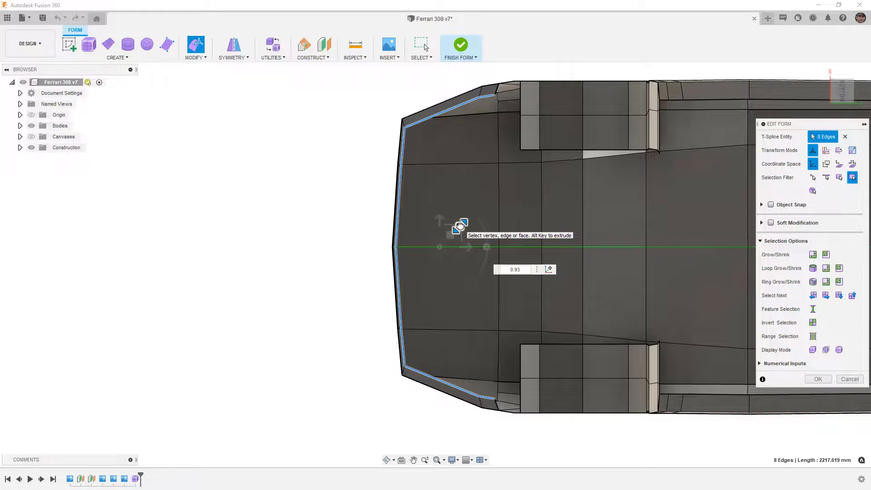
pyautogui.press('BackSpace')
pyautogui.write('56')
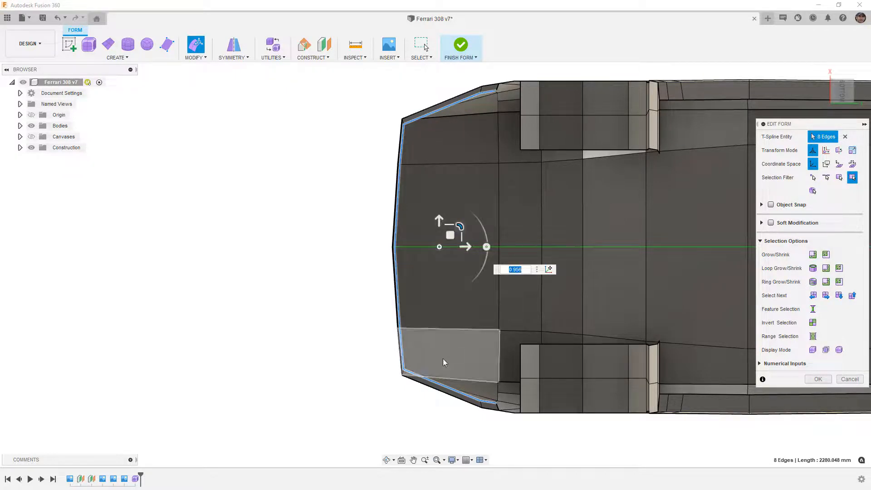
pyautogui.click(416, 405)
# - Move the inset strip's front corner vertex about 13.7 mm outward and 1.2 mm rearward
pyautogui.scroll(4, 574, 380)
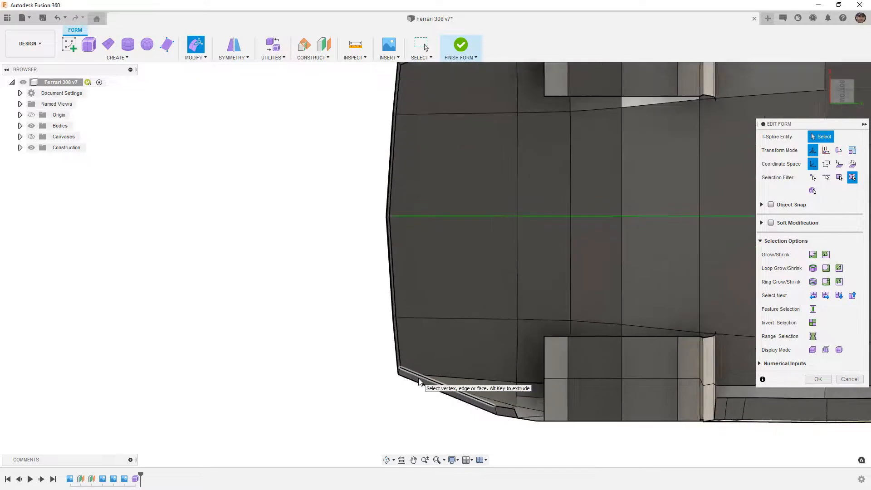
pyautogui.click(394, 366)
pyautogui.scroll(3, 395, 367)
pyautogui.scroll(2, 396, 366)
pyautogui.moveTo(399, 349)
pyautogui.mouseDown()
pyautogui.moveTo(412, 350)
pyautogui.moveTo(405, 360)
pyautogui.mouseUp()
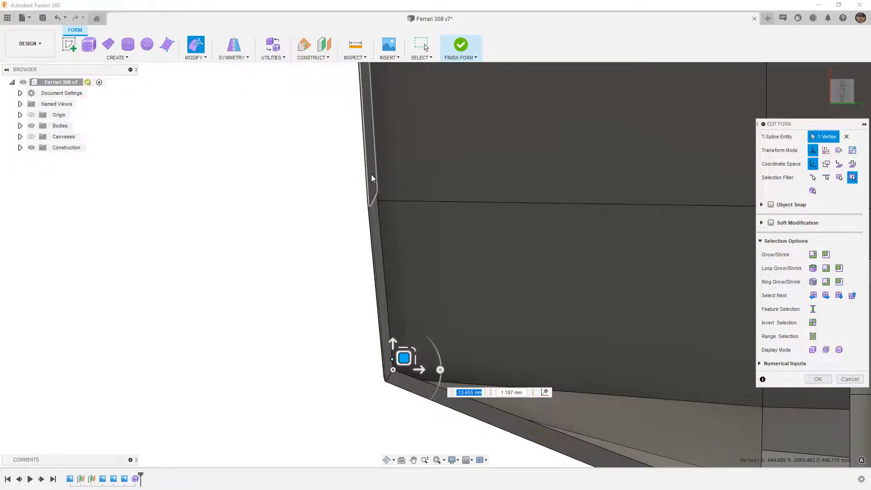
# - Adjust the inset strip's rear vertices, moving the end vertex about 15.8 mm outward and 16.9 mm rearward
pyautogui.moveTo(391, 337); pyautogui.dragTo(263, 265, button='middle')
pyautogui.click(583, 414)
pyautogui.moveTo(583, 414); pyautogui.dragTo(665, 427)
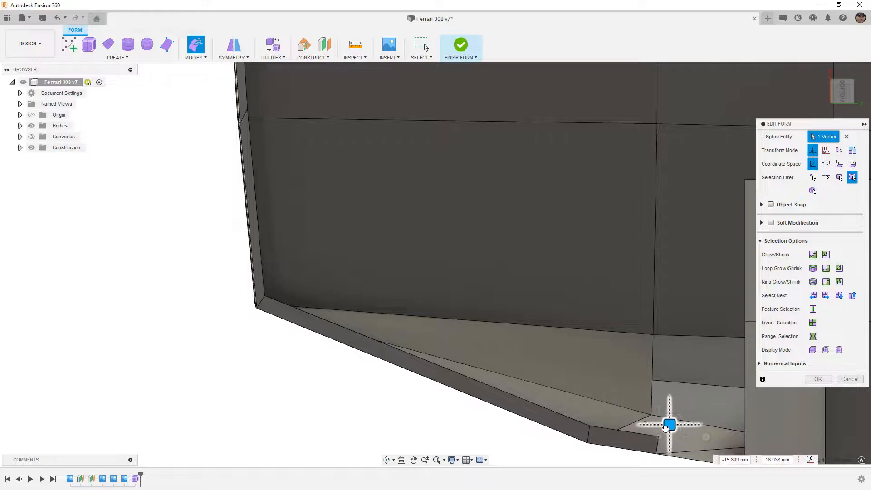
# - Extrude the inset strip's eight inner edges 50 mm straight down
pyautogui.scroll(-4, 584, 401)
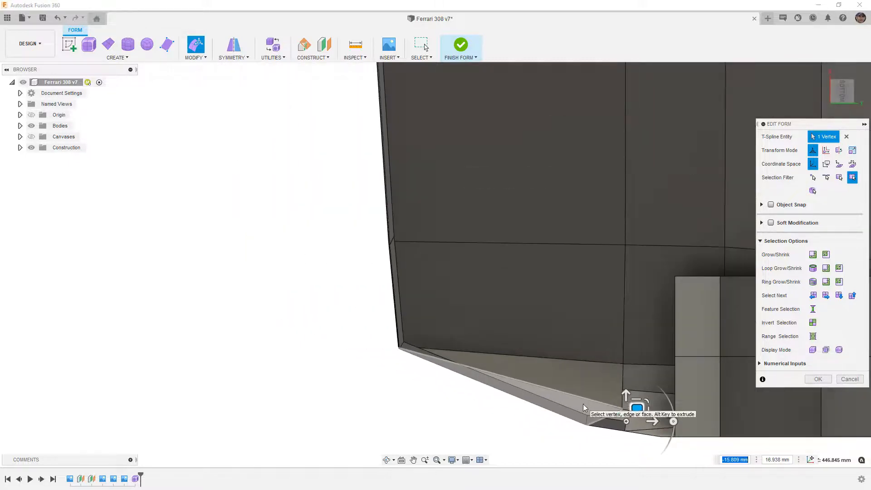
pyautogui.doubleClick(599, 423)
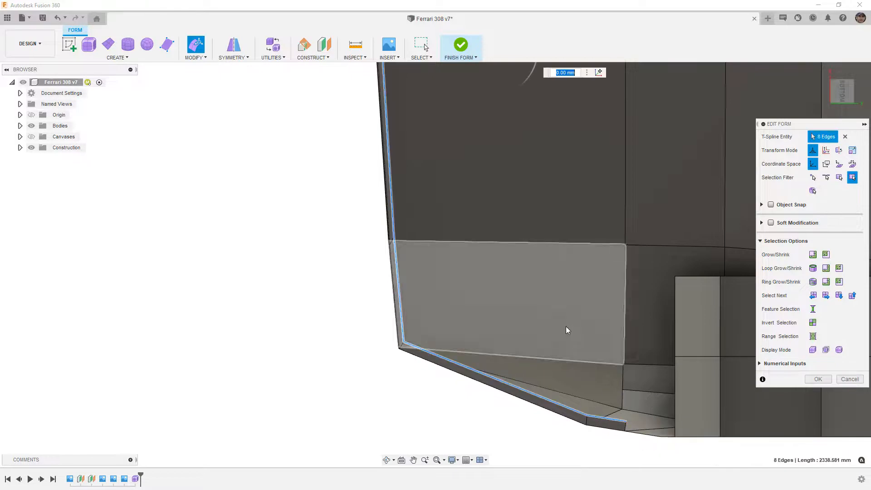
pyautogui.scroll(-3, 527, 429)
pyautogui.scroll(-2, 526, 428)
pyautogui.scroll(-1, 554, 169)
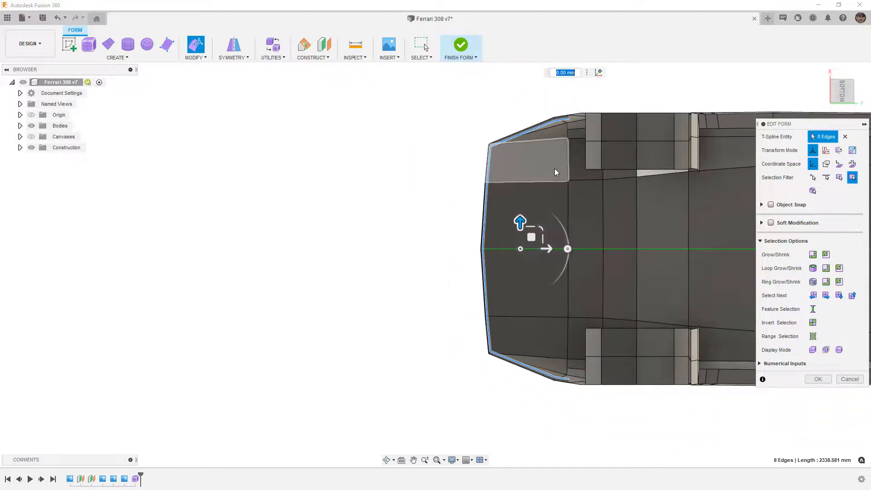
pyautogui.click(841, 77)
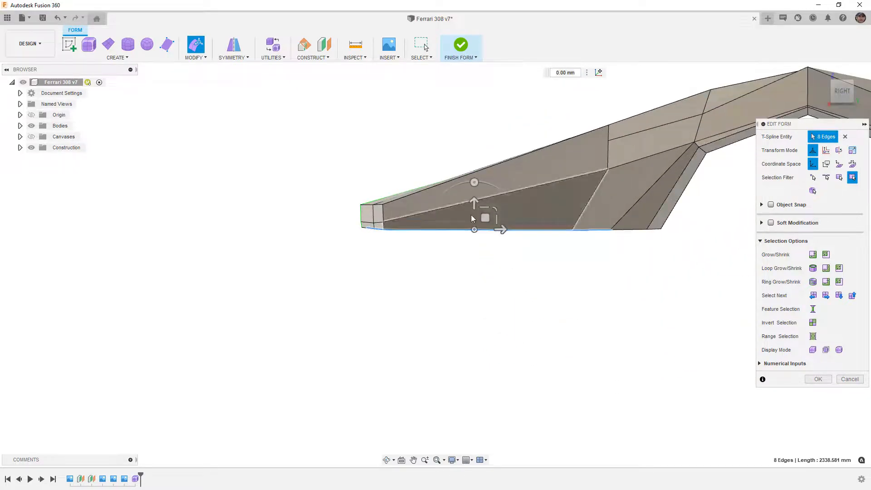
pyautogui.moveTo(474, 201); pyautogui.dragTo(472, 225)
pyautogui.scroll(-5, 381, 249)
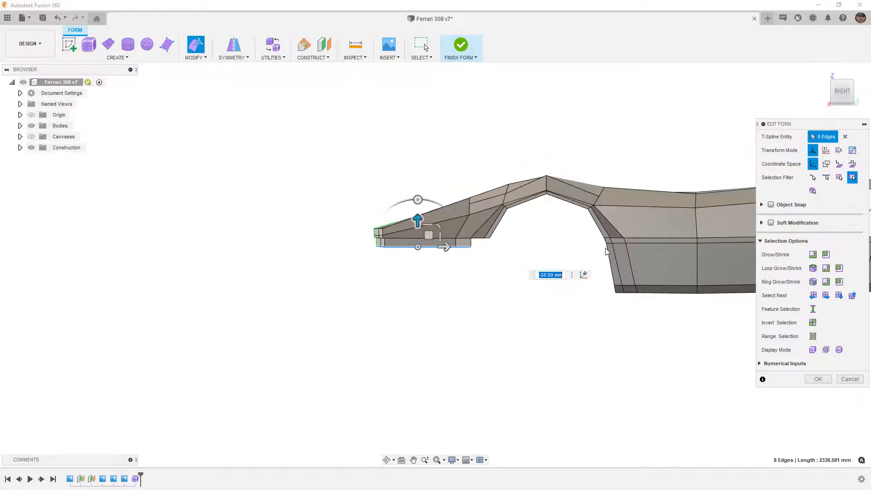
# - Show the reference canvases and raise the extruded lower edges 25 mm against the side blueprint
pyautogui.scroll(3, 620, 244)
pyautogui.click(31, 137)
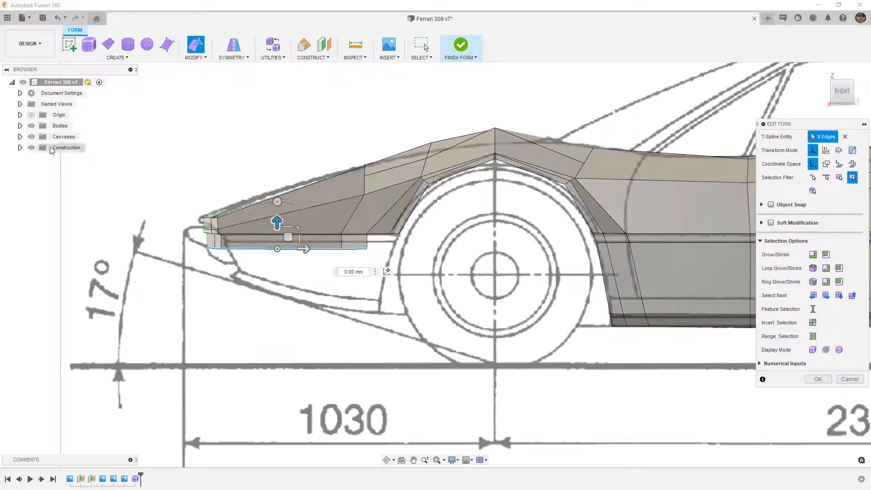
pyautogui.scroll(5, 262, 235)
pyautogui.moveTo(300, 243); pyautogui.dragTo(296, 218)
pyautogui.scroll(2, 301, 219)
pyautogui.scroll(-5, 247, 274)
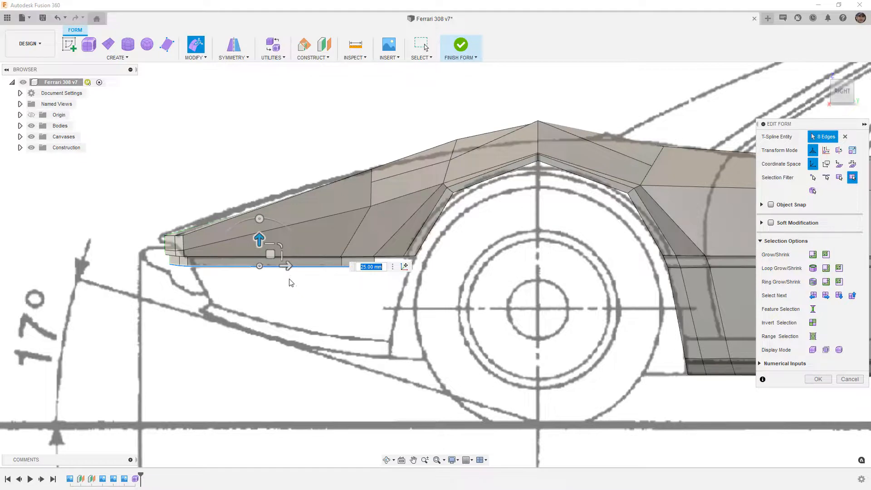
# - Scale the lower front edge loop outward in the bottom plane by about 1.025
pyautogui.keyDown('shift'); pyautogui.moveTo(583, 278); pyautogui.dragTo(585, 236, button='middle'); pyautogui.keyUp('shift')
pyautogui.click(842, 101)
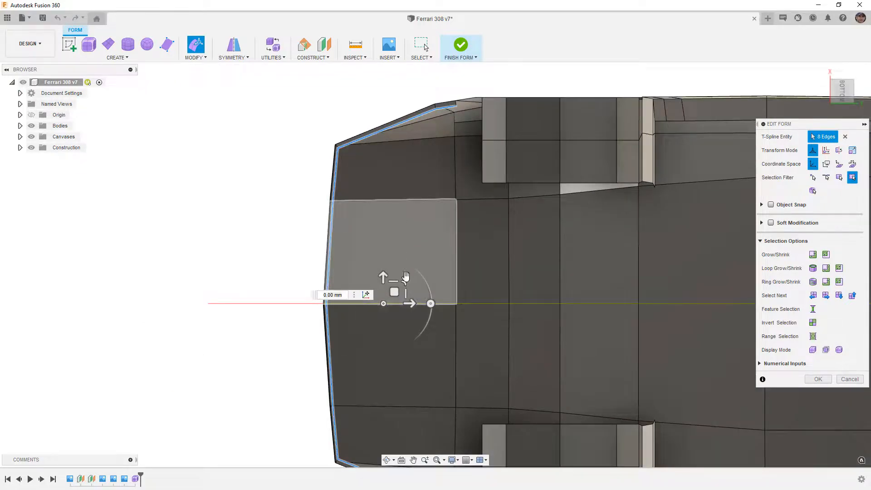
pyautogui.moveTo(404, 282); pyautogui.dragTo(403, 283)
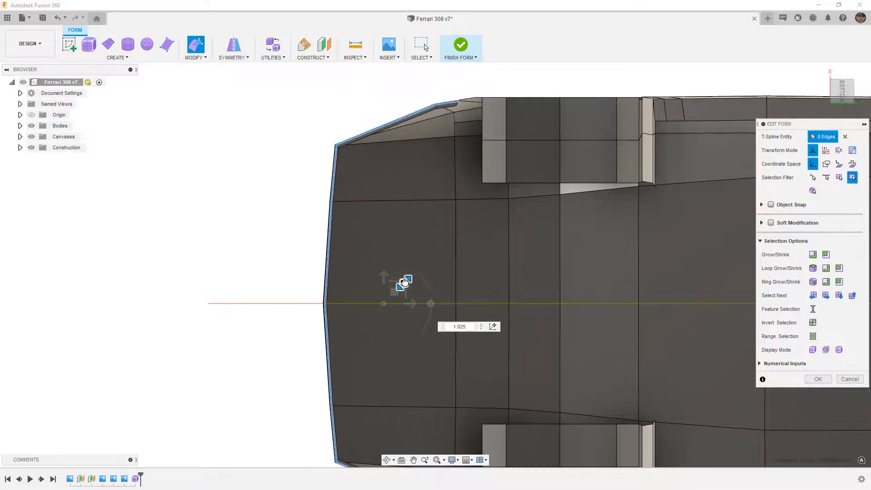
# - Move the lower loop's front corner vertex outward and forward toward the nose's outer corner
pyautogui.scroll(5, 333, 138)
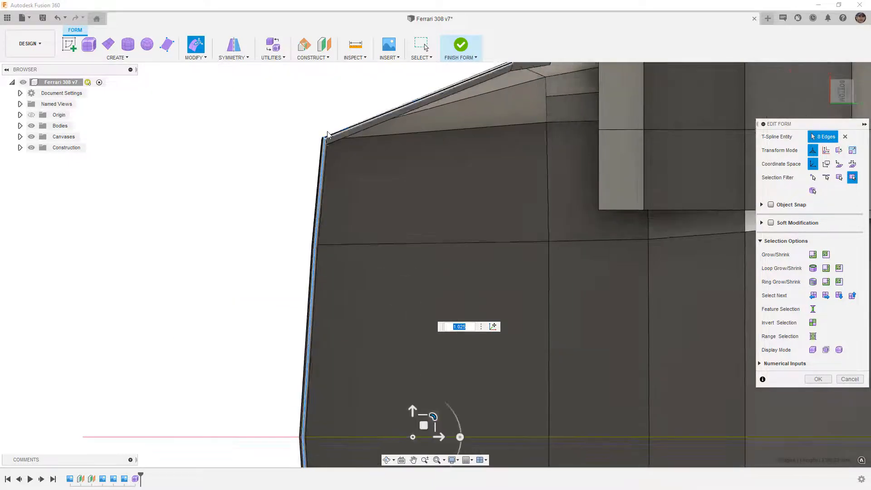
pyautogui.scroll(5, 318, 132)
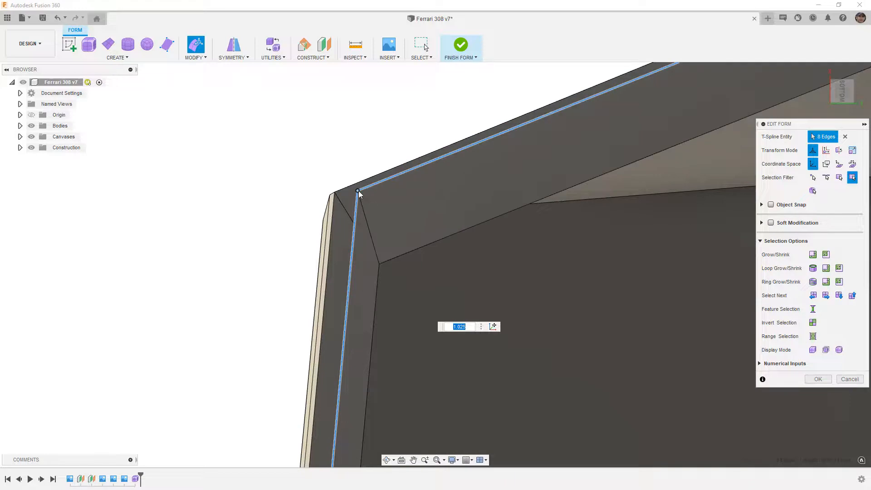
pyautogui.click(368, 192)
pyautogui.moveTo(368, 179); pyautogui.dragTo(333, 174)
# - Move the next vertex along the lower front edge about 7.6 mm outward and 3.7 mm forward
pyautogui.moveTo(301, 232); pyautogui.dragTo(317, 98, button='middle')
pyautogui.scroll(-6, 314, 197)
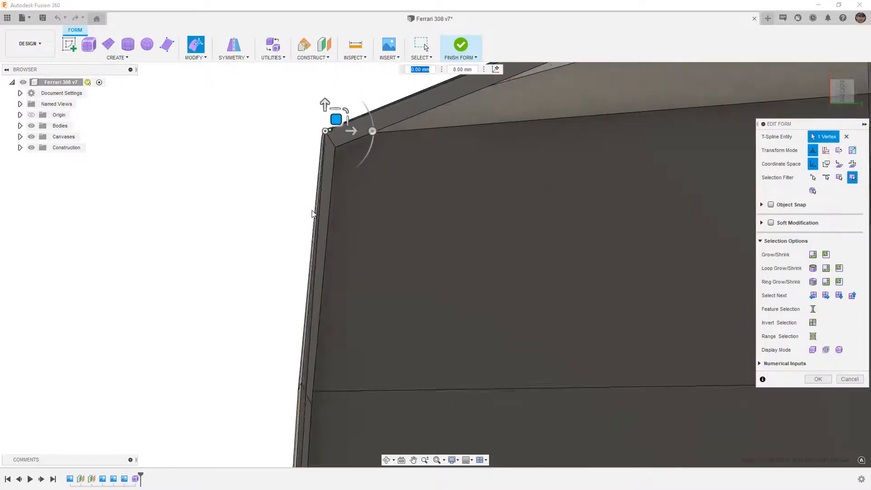
pyautogui.scroll(5, 299, 353)
pyautogui.click(300, 336)
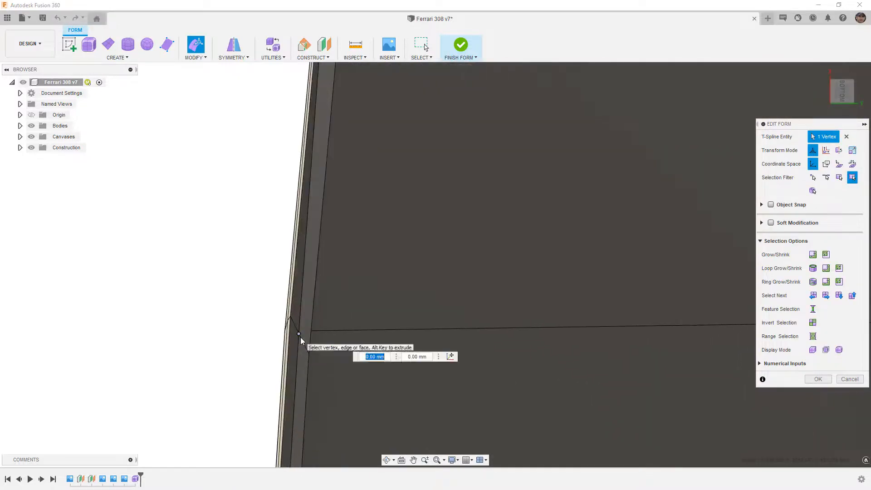
pyautogui.moveTo(308, 326)
pyautogui.mouseDown()
pyautogui.moveTo(300, 329)
pyautogui.moveTo(300, 312)
pyautogui.mouseUp()
pyautogui.scroll(-6, 375, 192)
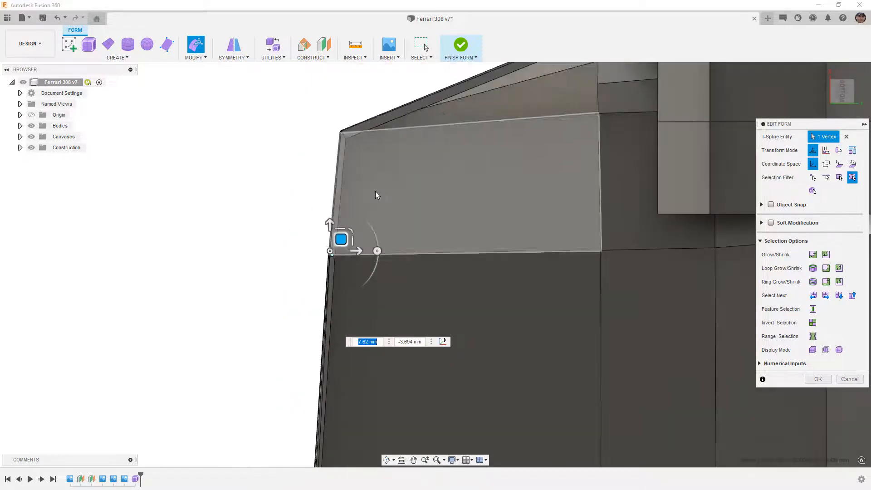
# - Move the lower edge's two rear vertices outward and forward, about 1.5 by 6.9 mm for the front one and 1.3 by 10.6 mm for the last
pyautogui.moveTo(447, 164); pyautogui.dragTo(282, 315, button='middle')
pyautogui.scroll(-1, 282, 315)
pyautogui.scroll(8, 369, 222)
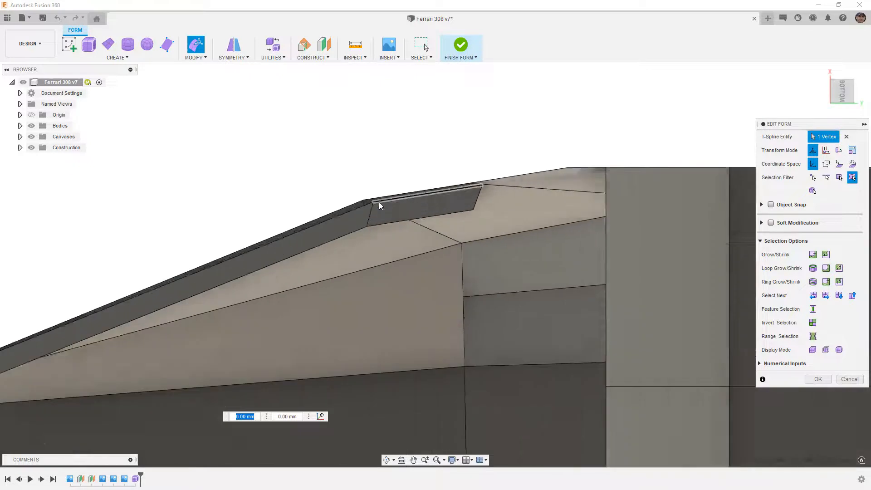
pyautogui.click(370, 201)
pyautogui.moveTo(383, 189); pyautogui.dragTo(365, 185)
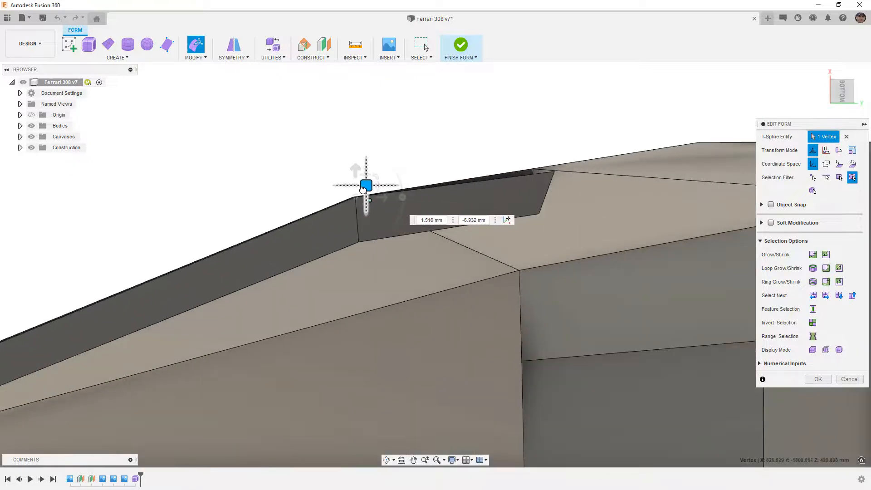
pyautogui.click(552, 171)
pyautogui.moveTo(563, 162); pyautogui.dragTo(542, 157)
pyautogui.scroll(-6, 470, 156)
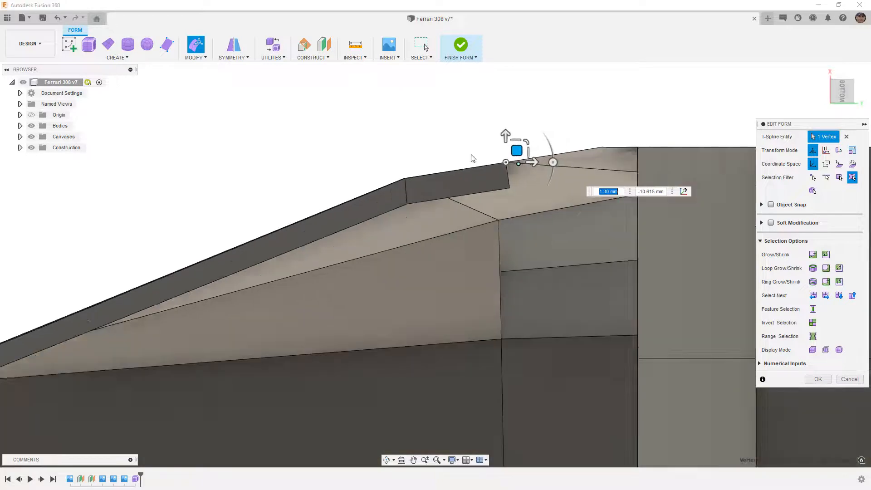
pyautogui.scroll(-4, 471, 160)
# - Extrude the eight-edge lower front loop downward and slightly rearward against the blueprint in the right view
pyautogui.moveTo(456, 260)
pyautogui.keyDown('shift'); pyautogui.mouseDown(button='middle')
pyautogui.moveTo(454, 347)
pyautogui.moveTo(471, 338)
pyautogui.mouseUp(button='middle'); pyautogui.keyUp('shift')
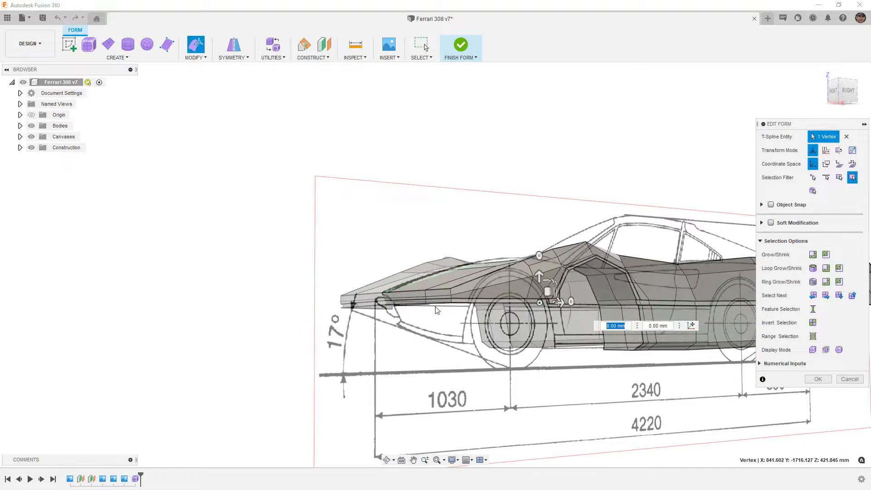
pyautogui.scroll(5, 435, 309)
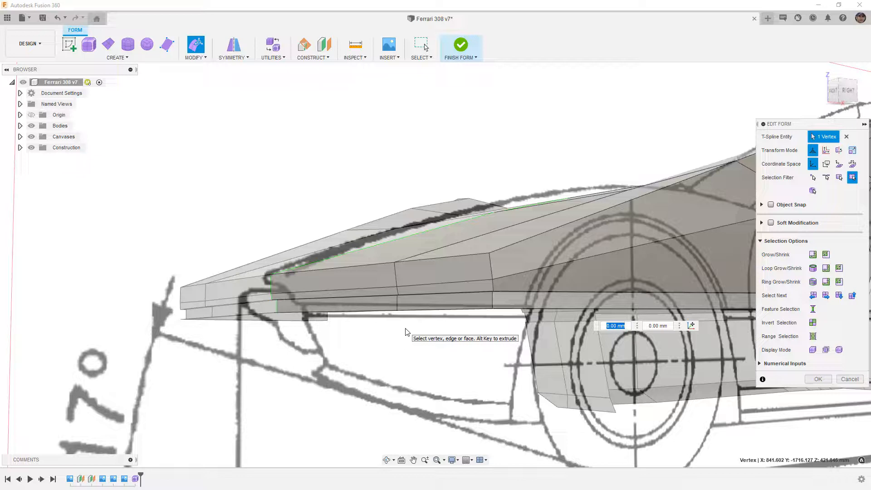
pyautogui.keyDown('shift'); pyautogui.moveTo(439, 325); pyautogui.dragTo(386, 344, button='middle'); pyautogui.keyUp('shift')
pyautogui.scroll(1, 346, 406)
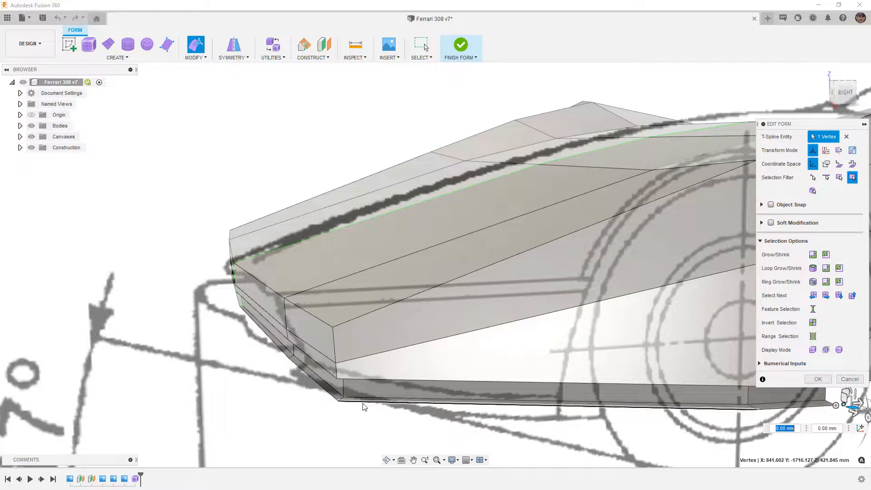
pyautogui.doubleClick(788, 411)
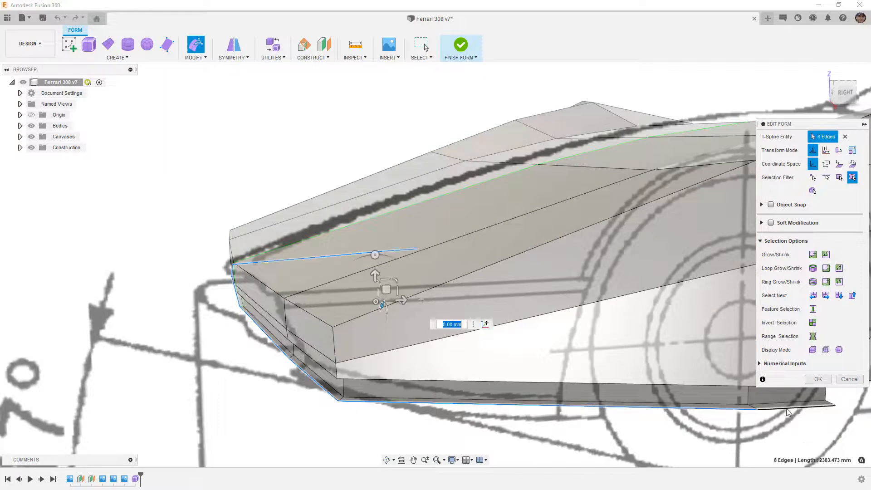
pyautogui.scroll(-2, 403, 371)
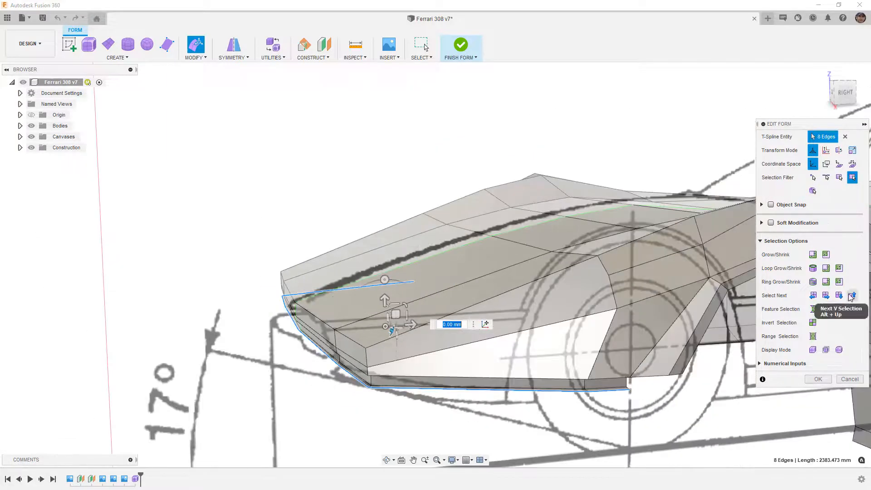
pyautogui.click(760, 243)
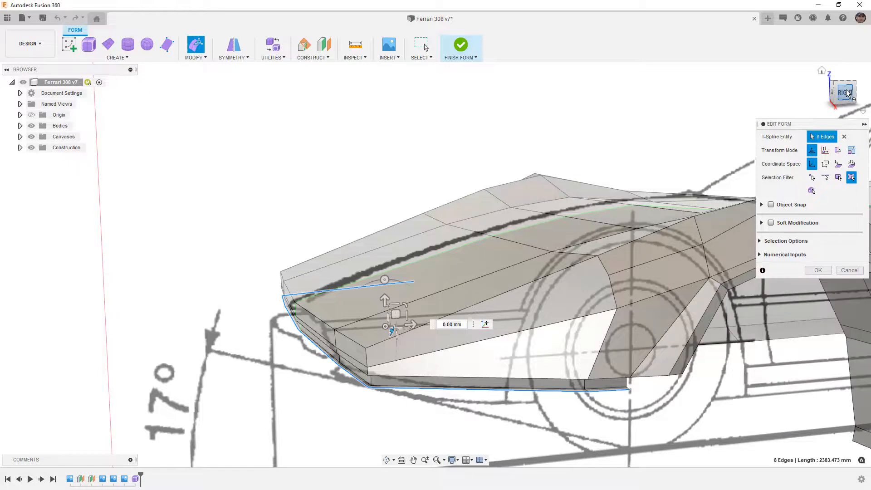
pyautogui.click(842, 92)
pyautogui.scroll(3, 424, 337)
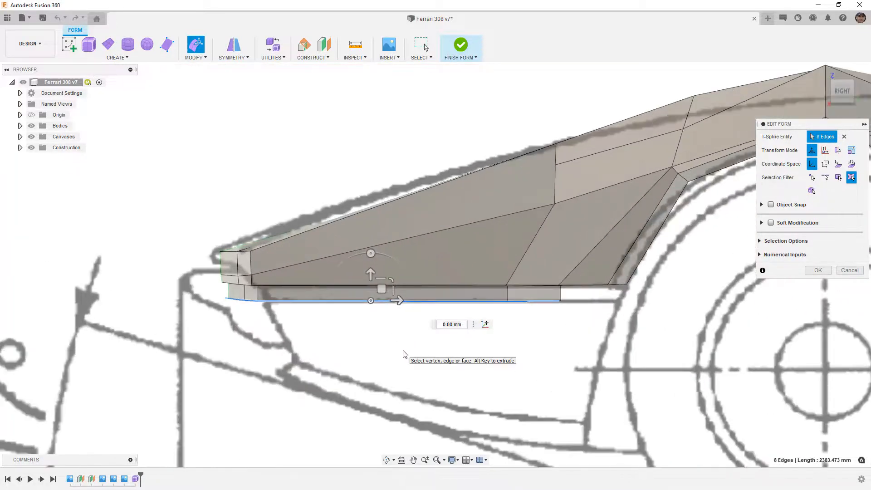
pyautogui.keyDown('alt'); pyautogui.moveTo(382, 289); pyautogui.dragTo(424, 358); pyautogui.keyUp('alt')
# - Fit the extruded bottom edge to the blueprint's lower bumper line, moving its second-to-last vertex about 142 mm forward and 26 mm up
pyautogui.click(598, 373)
pyautogui.click(590, 369)
pyautogui.moveTo(580, 369); pyautogui.dragTo(465, 395)
pyautogui.click(546, 431)
pyautogui.click(595, 420)
pyautogui.click(545, 422)
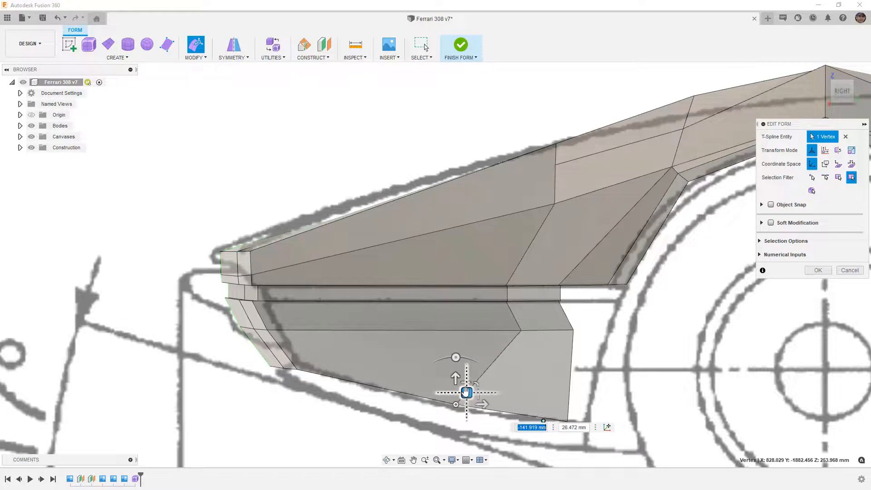
# - Move the rear vertices of the extruded rows forward, shifting the bottom rearmost one about 114 mm forward and 15.4 mm up
pyautogui.click(519, 331)
pyautogui.moveTo(529, 319); pyautogui.dragTo(492, 322)
pyautogui.moveTo(583, 320); pyautogui.dragTo(548, 318)
pyautogui.click(567, 422)
pyautogui.moveTo(577, 408); pyautogui.dragTo(507, 401)
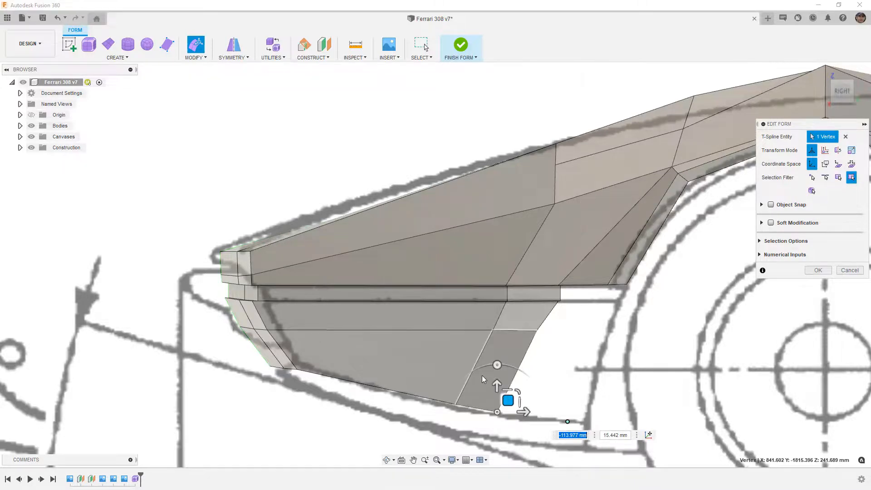
# - Switch to Photos to examine the front bumper in the Ferrari 308 photo, and return to Fusion 360 in the right view
pyautogui.scroll(-3, 475, 377)
pyautogui.keyDown('shift'); pyautogui.moveTo(473, 377); pyautogui.dragTo(508, 380, button='middle'); pyautogui.keyUp('shift')
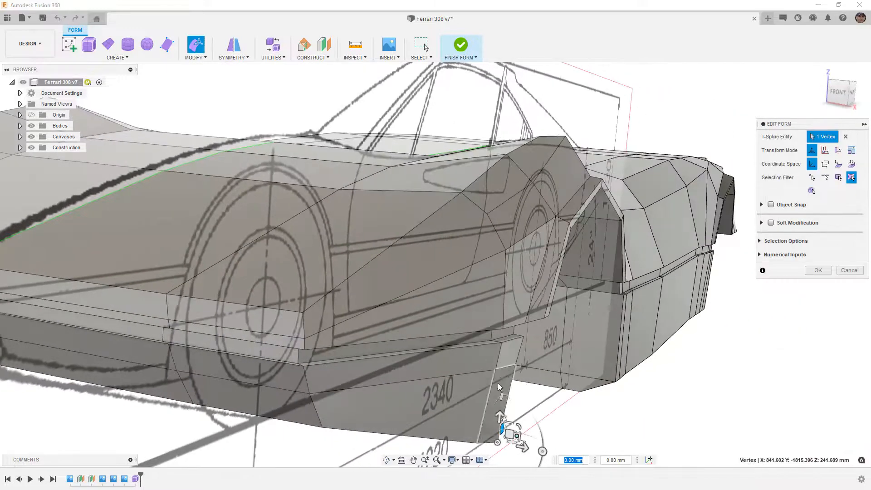
pyautogui.moveTo(379, 402)
pyautogui.keyDown('shift'); pyautogui.mouseDown(button='middle')
pyautogui.moveTo(414, 396)
pyautogui.moveTo(311, 369)
pyautogui.moveTo(308, 381)
pyautogui.mouseUp(button='middle'); pyautogui.keyUp('shift')
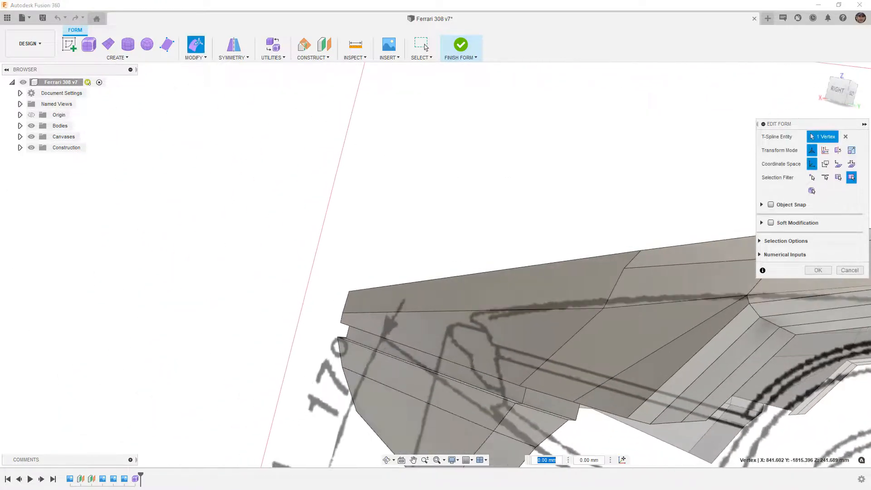
pyautogui.hotkey('alt', 'Tab')
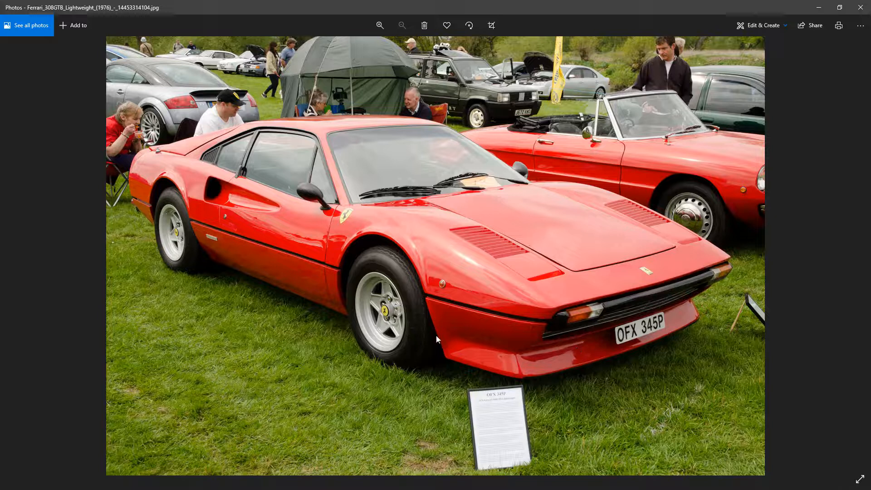
pyautogui.click(819, 7)
pyautogui.scroll(-5, 427, 257)
pyautogui.keyDown('shift'); pyautogui.moveTo(520, 309); pyautogui.dragTo(635, 313, button='middle'); pyautogui.keyUp('shift')
pyautogui.click(852, 98)
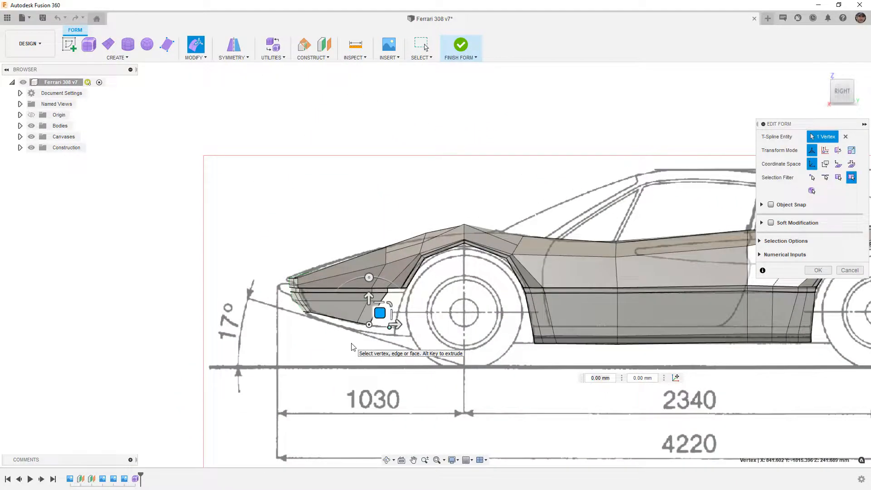
# - Extrude the bumper's bottom edge loop in two rows, about 110 mm down and 8.3 mm rearward overall
pyautogui.scroll(2, 351, 346)
pyautogui.scroll(1, 354, 347)
pyautogui.scroll(1, 356, 346)
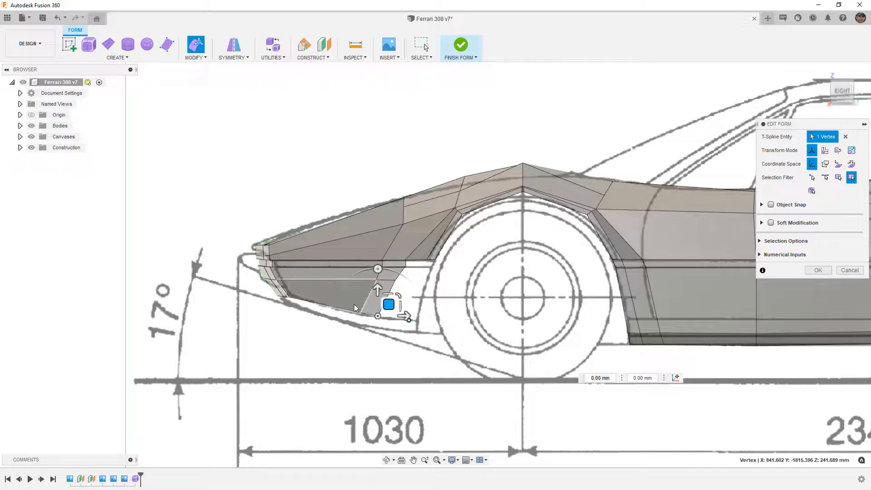
pyautogui.doubleClick(348, 314)
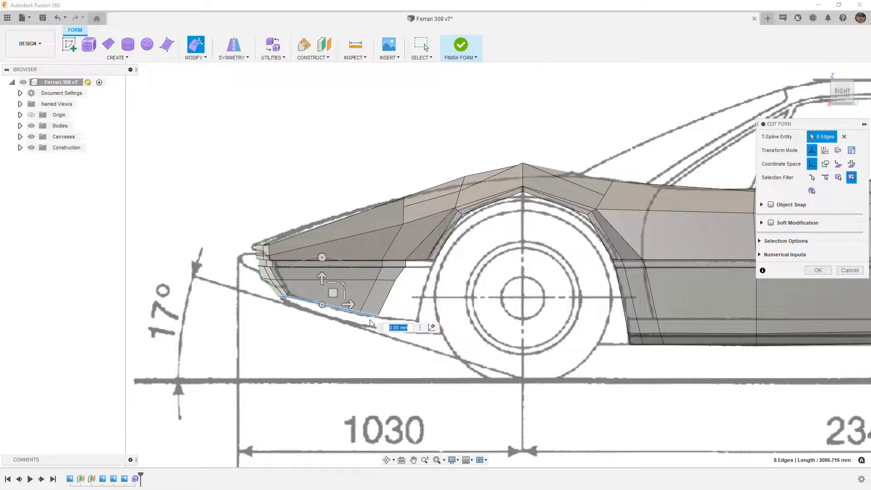
pyautogui.moveTo(332, 292); pyautogui.dragTo(335, 323)
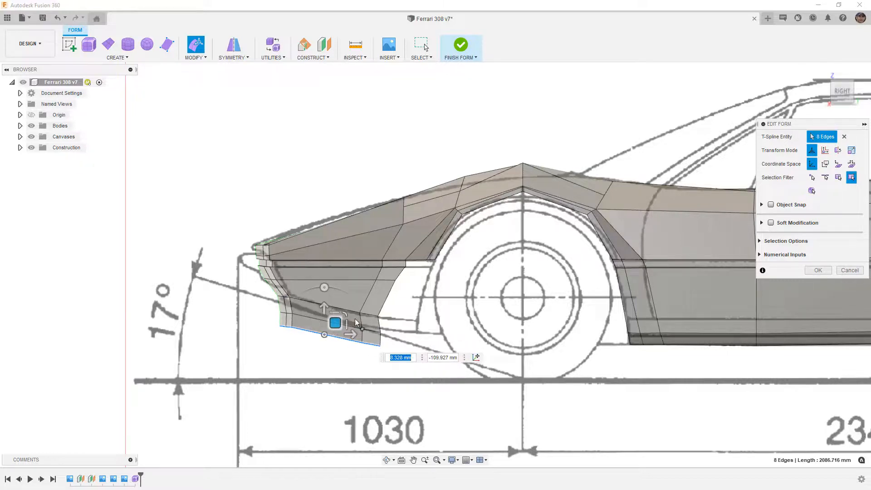
# - Move the rear end vertices above the bottom edge rearward and up, shifting the lower one about 3 mm rearward and 7.9 mm up
pyautogui.click(387, 344)
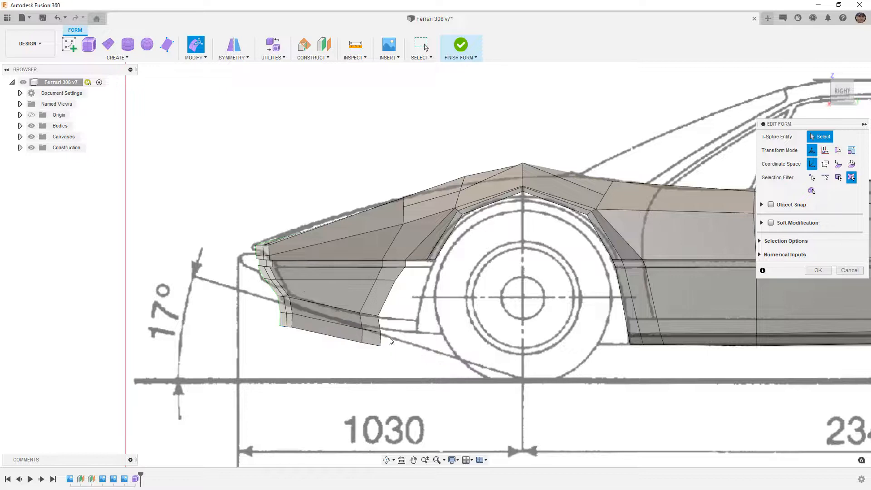
pyautogui.scroll(2, 386, 330)
pyautogui.click(368, 296)
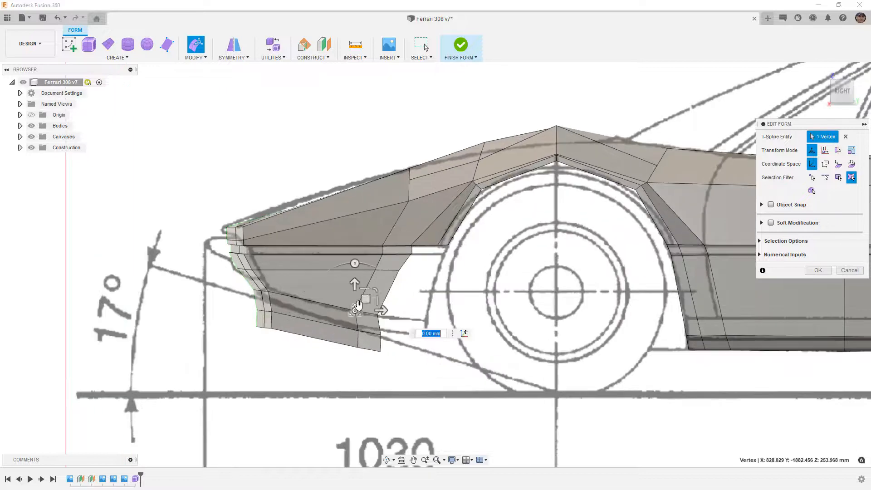
pyautogui.moveTo(367, 296); pyautogui.dragTo(387, 289)
pyautogui.click(366, 331)
pyautogui.click(413, 306)
pyautogui.scroll(2, 396, 307)
pyautogui.scroll(1, 397, 307)
pyautogui.click(374, 301)
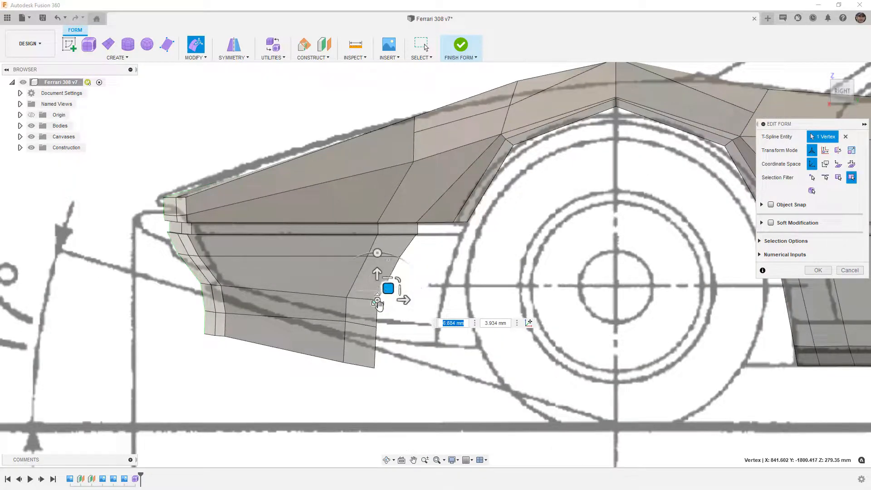
pyautogui.click(387, 316)
pyautogui.moveTo(386, 315); pyautogui.dragTo(388, 311)
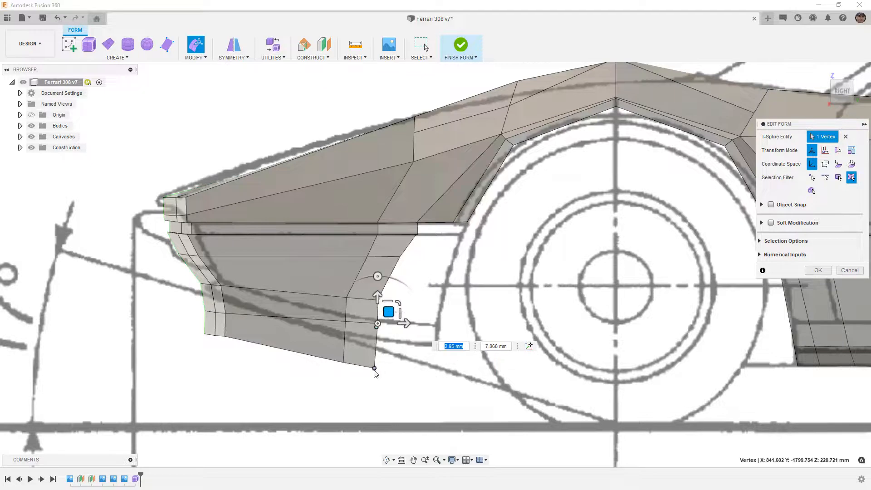
# - Raise the bottom edge's rear vertices and pull the four front bottom edges about 69 mm forward and 35 mm down
pyautogui.click(374, 368)
pyautogui.moveTo(385, 356); pyautogui.dragTo(354, 347)
pyautogui.click(343, 362)
pyautogui.moveTo(187, 322)
pyautogui.mouseDown()
pyautogui.moveTo(242, 345)
pyautogui.moveTo(225, 330)
pyautogui.moveTo(193, 340)
pyautogui.mouseUp()
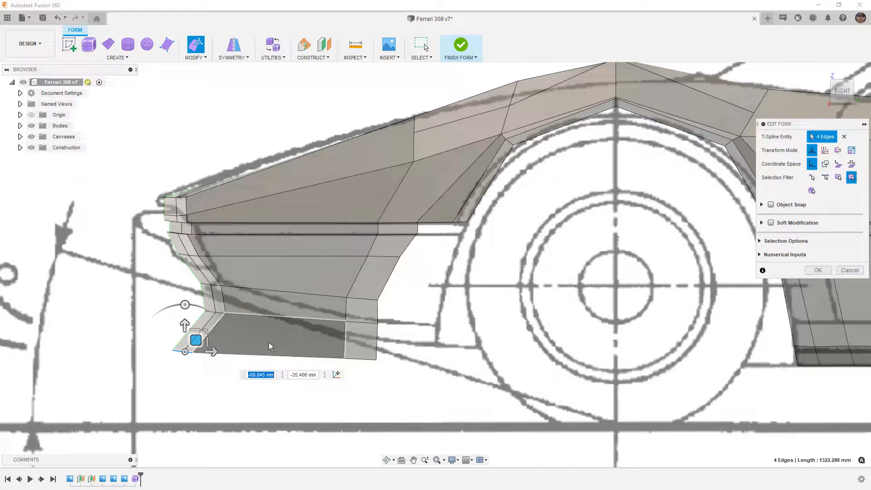
# - Move the two narrow front faces above the flared lip about 44.3 mm rearward and 2 mm down, and show the smooth display
pyautogui.hotkey('alt', '3')
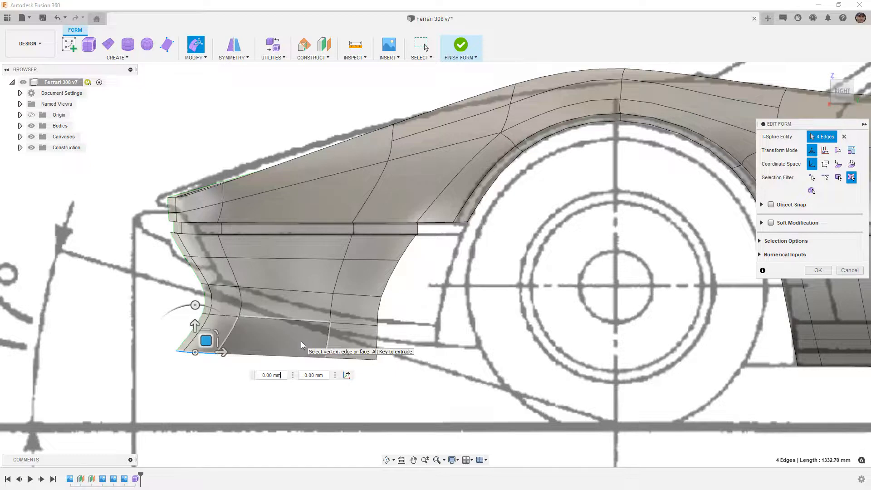
pyautogui.hotkey('alt', '1')
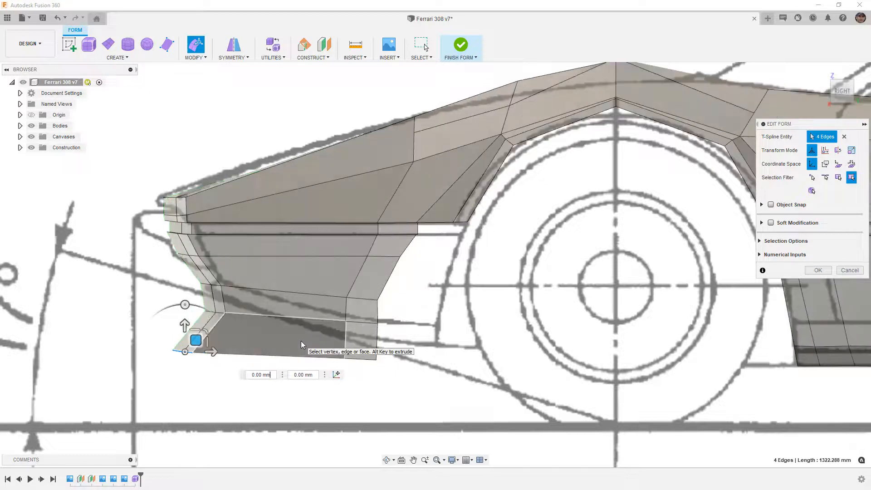
pyautogui.click(206, 300)
pyautogui.keyDown('shift'); pyautogui.click(218, 300); pyautogui.keyUp('shift')
pyautogui.moveTo(225, 287); pyautogui.dragTo(244, 288)
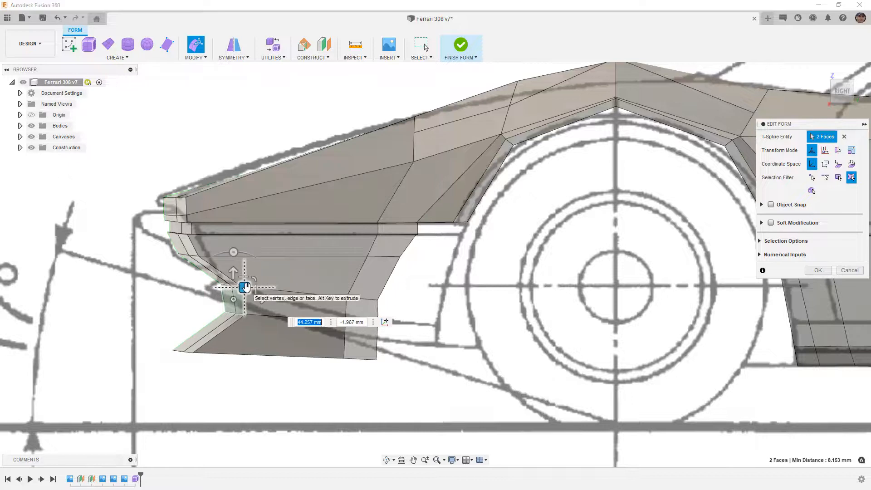
pyautogui.hotkey('alt', '3')
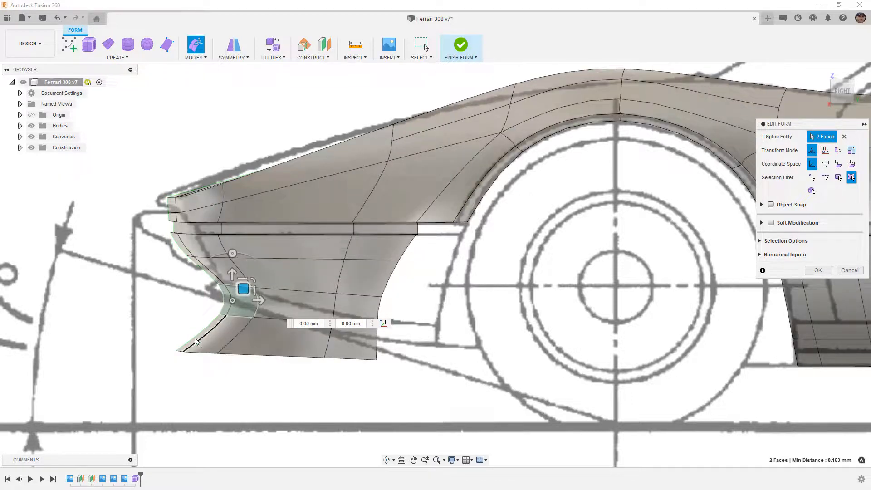
# - Extrude the bottom edge loop about 7.9 mm down and 3.9 mm rearward, and move its rear vertex about 3.6 mm forward and 1.4 mm up
pyautogui.doubleClick(348, 358)
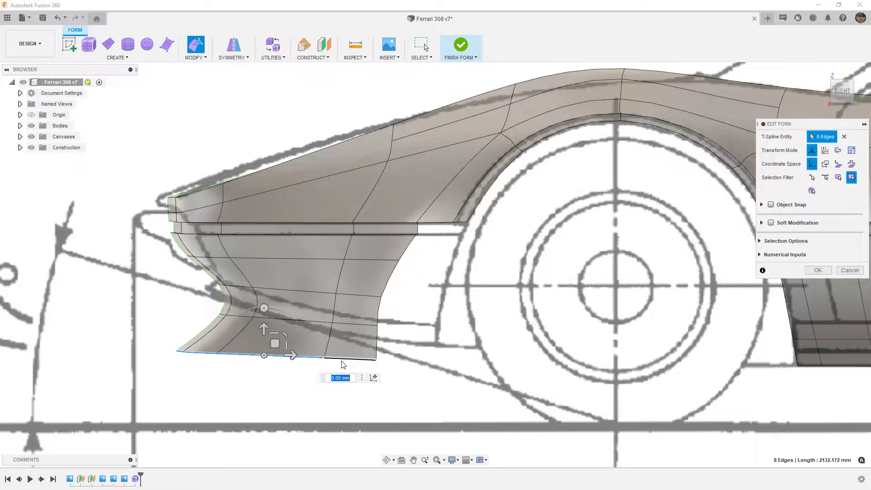
pyautogui.moveTo(276, 340); pyautogui.dragTo(275, 354)
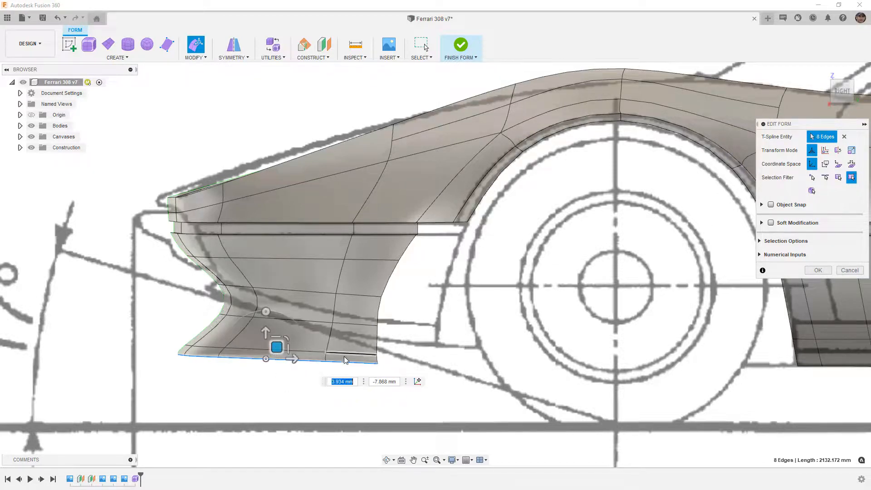
pyautogui.scroll(3, 346, 357)
pyautogui.click(389, 364)
pyautogui.moveTo(401, 354); pyautogui.dragTo(398, 353)
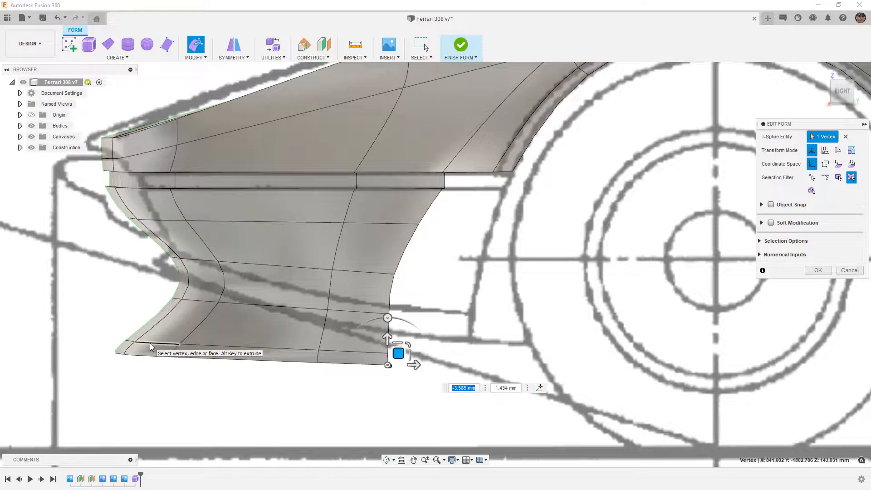
# - Move the spoiler recess's front corner vertices inward in front view, shifting the lower one about 38.9 mm inward and 1.1 mm up
pyautogui.hotkey('alt', '1')
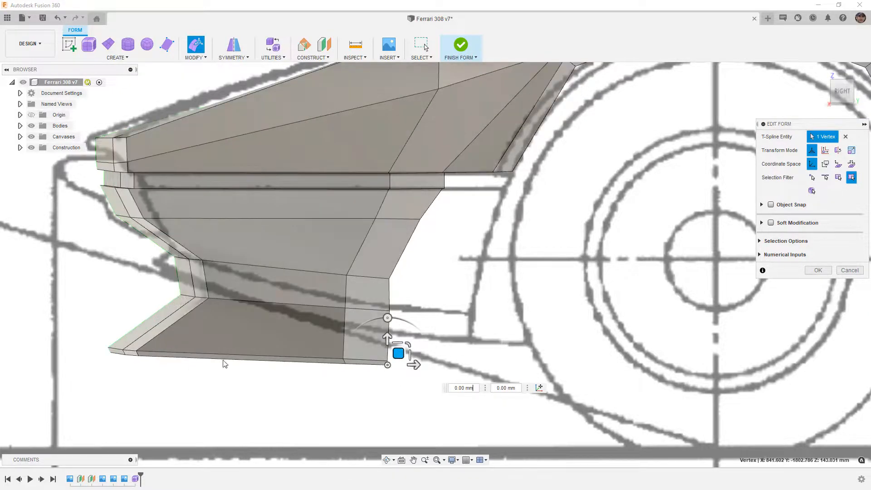
pyautogui.scroll(-10, 324, 360)
pyautogui.keyDown('shift'); pyautogui.moveTo(350, 344); pyautogui.dragTo(291, 329, button='middle'); pyautogui.keyUp('shift')
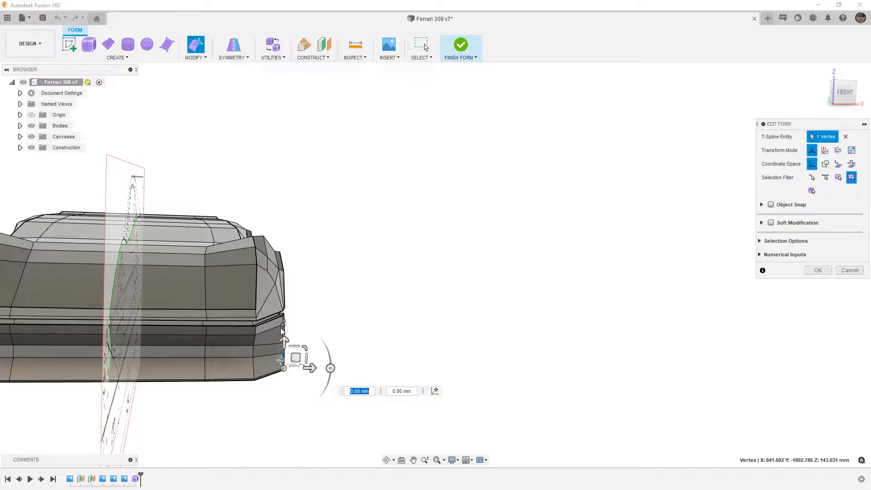
pyautogui.keyDown('shift'); pyautogui.moveTo(274, 380); pyautogui.dragTo(265, 371, button='middle'); pyautogui.keyUp('shift')
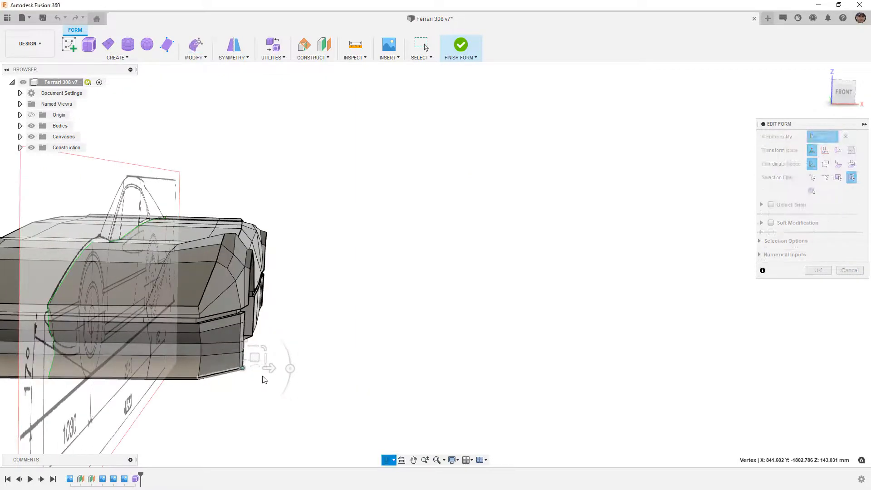
pyautogui.click(842, 92)
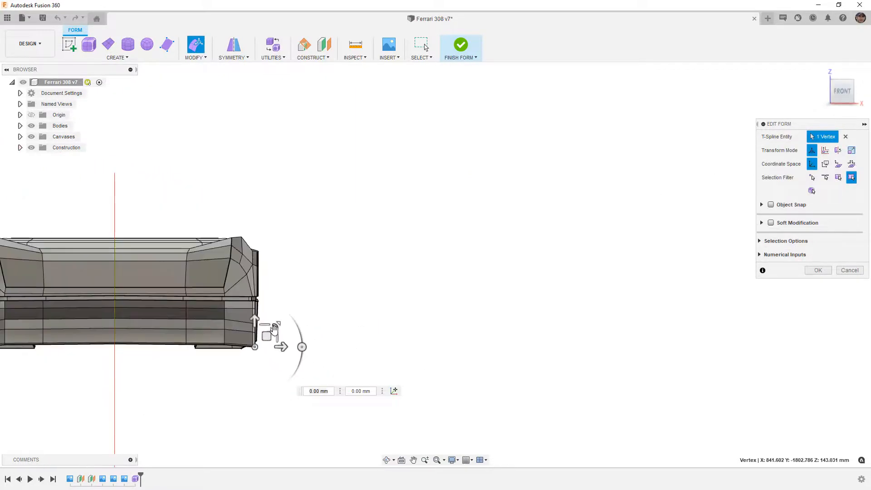
pyautogui.scroll(3, 254, 323)
pyautogui.scroll(3, 253, 323)
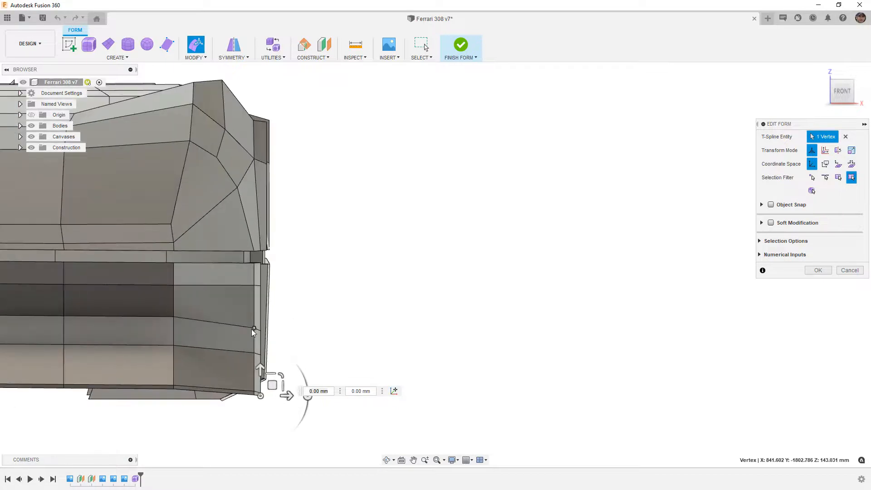
pyautogui.click(253, 326)
pyautogui.moveTo(259, 323); pyautogui.dragTo(245, 340)
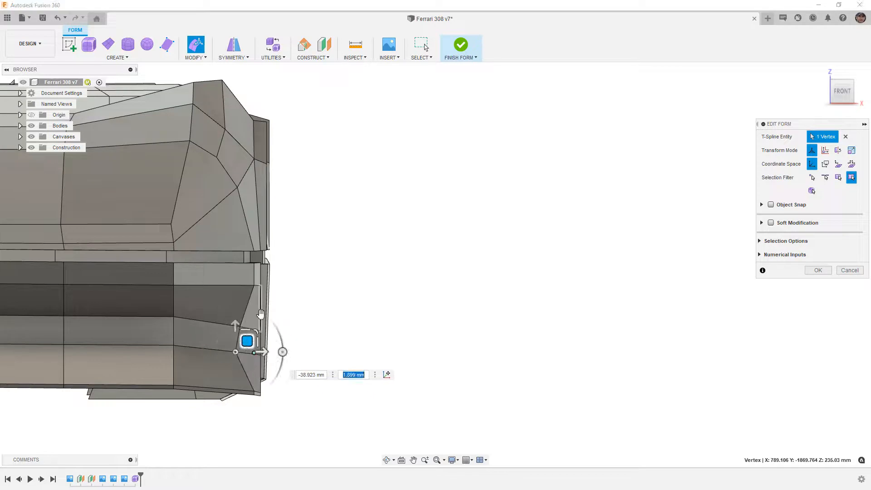
# - Pull the recess's rear end vertices inward in front view, adjusting the lower one about 5.8 mm inward and 1.5 mm up
pyautogui.keyDown('shift'); pyautogui.moveTo(338, 330); pyautogui.dragTo(326, 326, button='middle'); pyautogui.keyUp('shift')
pyautogui.scroll(-2, 179, 335)
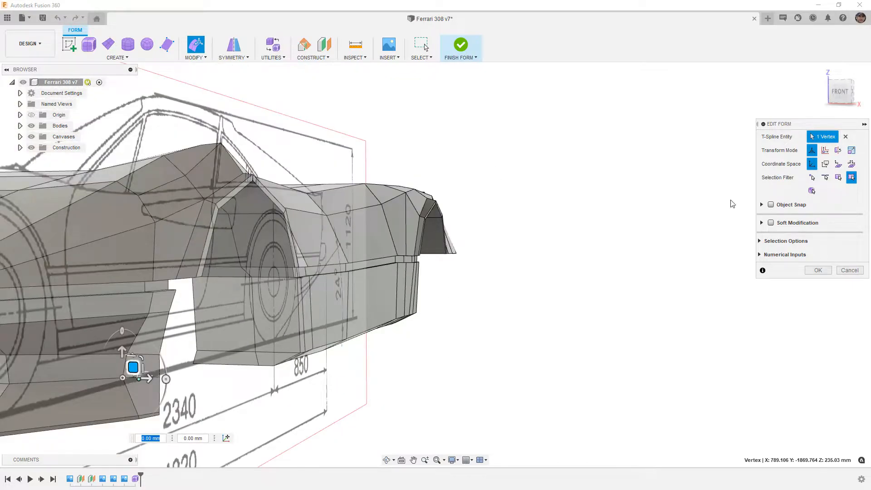
pyautogui.click(840, 91)
pyautogui.moveTo(369, 342); pyautogui.dragTo(402, 332, button='middle')
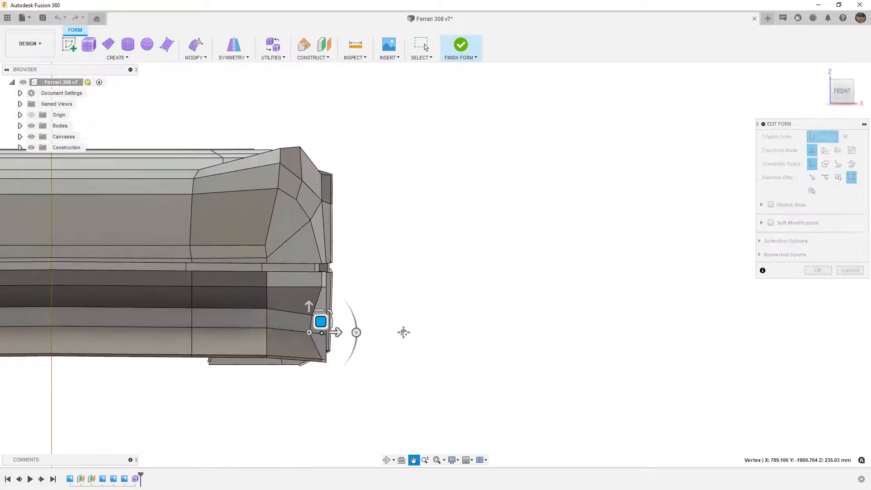
pyautogui.scroll(4, 317, 324)
pyautogui.moveTo(339, 318); pyautogui.dragTo(315, 318)
pyautogui.press('Escape')
pyautogui.scroll(2, 311, 334)
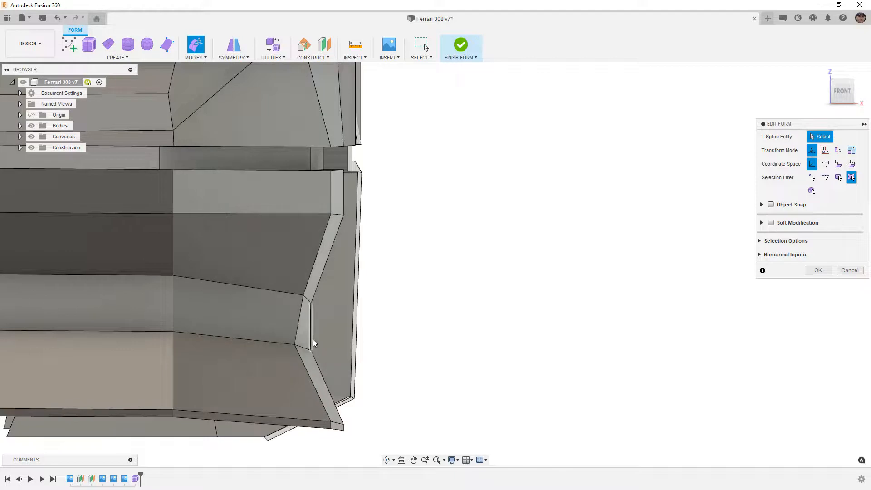
pyautogui.click(311, 349)
pyautogui.moveTo(311, 349); pyautogui.dragTo(316, 337)
pyautogui.press('Tab')
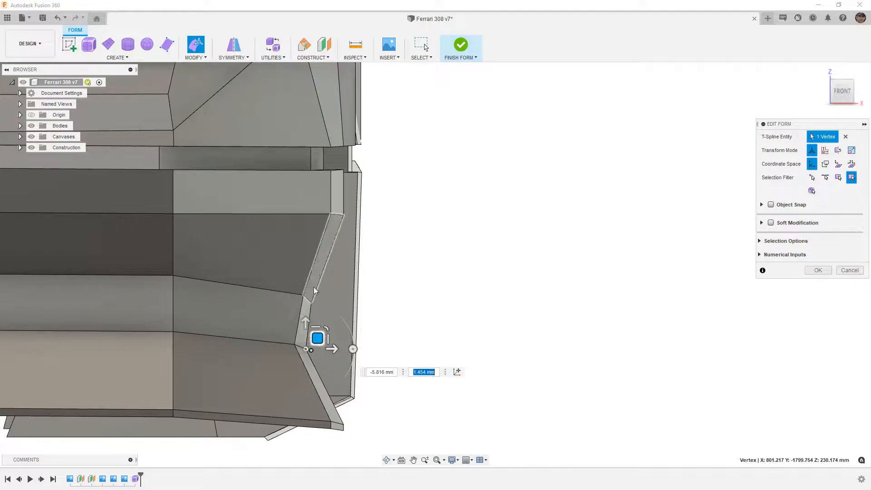
# - Examine the reshaped bumper and spoiler in smooth display from the side and the front corner
pyautogui.scroll(-1, 335, 405)
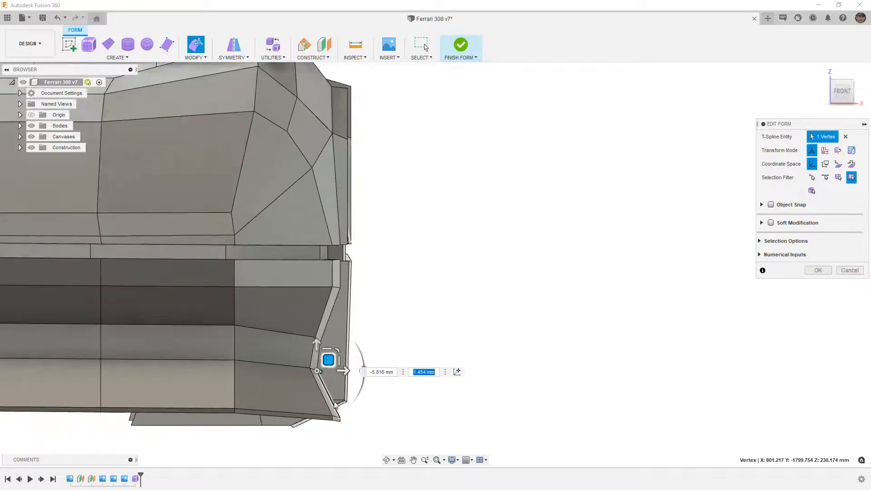
pyautogui.scroll(-2, 335, 405)
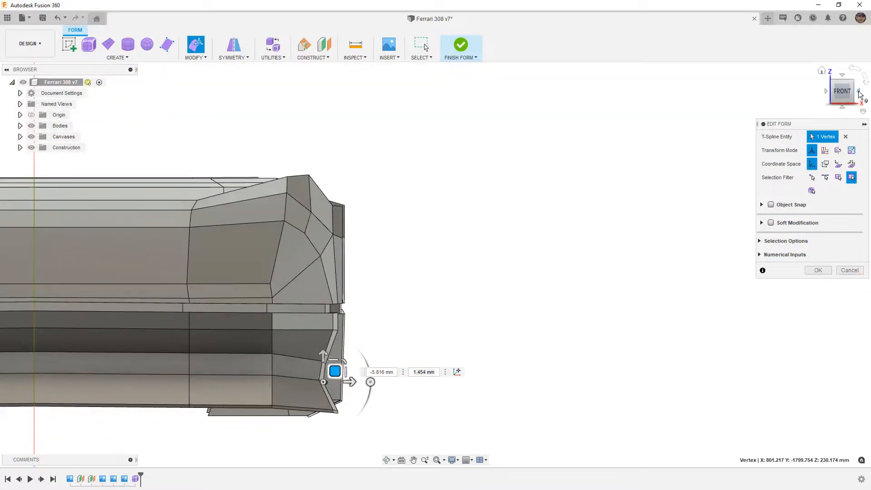
pyautogui.click(859, 93)
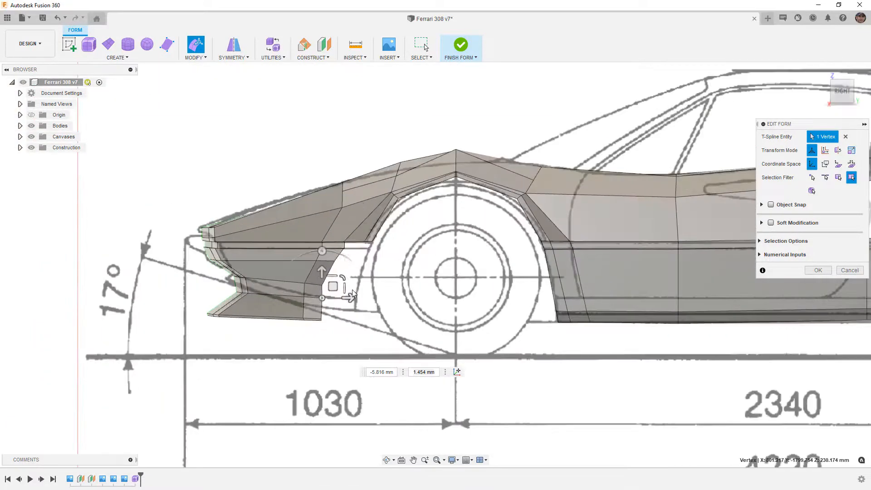
pyautogui.click(344, 340)
pyautogui.scroll(-5, 342, 338)
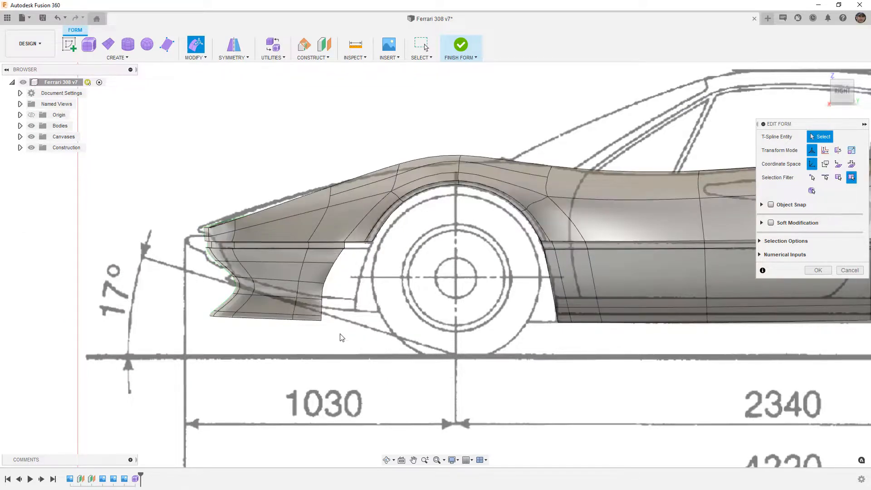
pyautogui.keyDown('shift'); pyautogui.moveTo(343, 338); pyautogui.dragTo(305, 316, button='middle'); pyautogui.keyUp('shift')
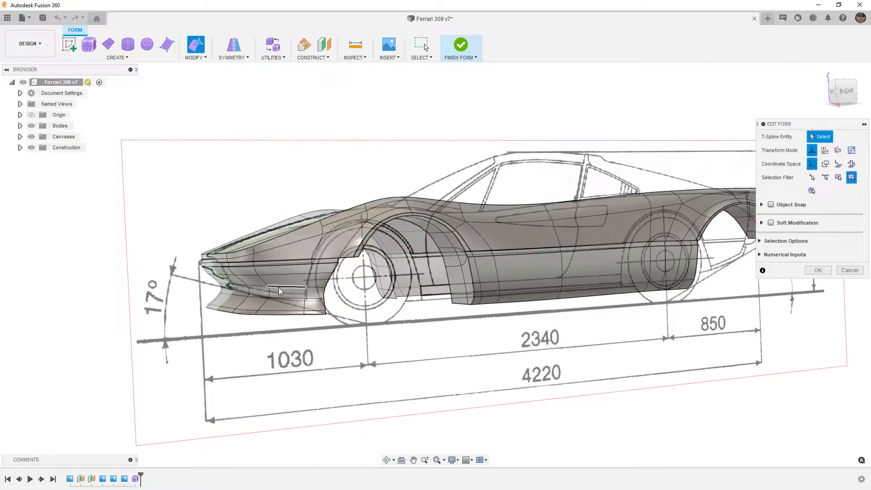
# - Lower the recess's upper edge loop and move its lower edge loop about 14.2 mm up and 0.6 mm rearward in side view
pyautogui.hotkey('alt', '1')
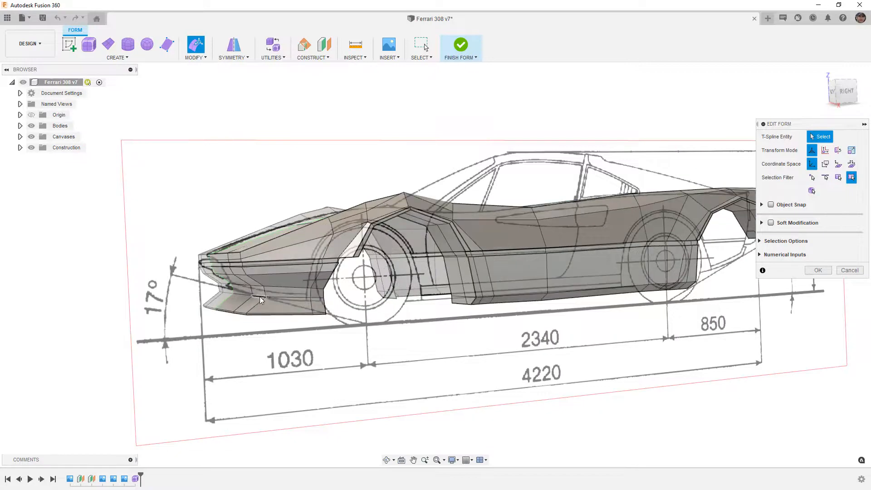
pyautogui.scroll(3, 277, 294)
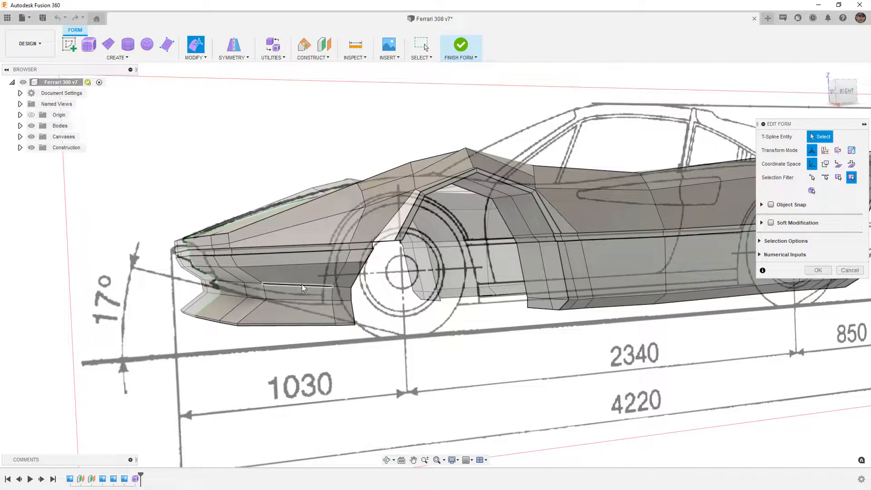
pyautogui.doubleClick(301, 284)
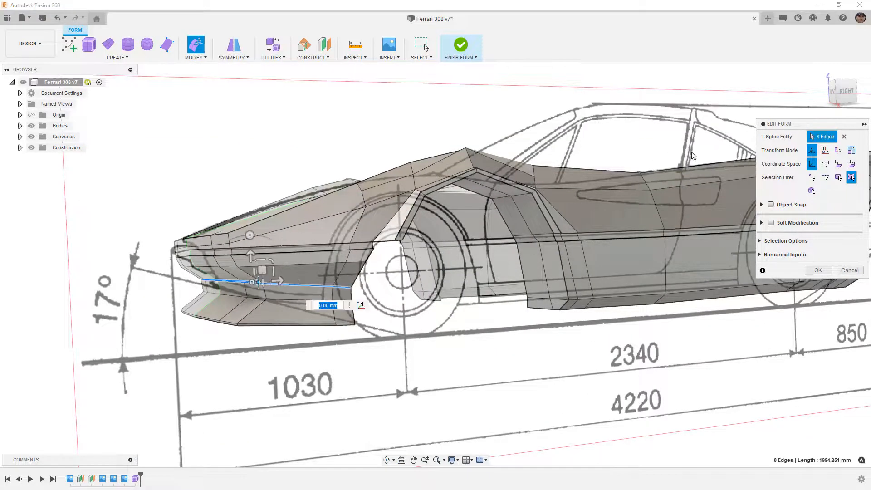
pyautogui.click(846, 92)
pyautogui.scroll(5, 337, 282)
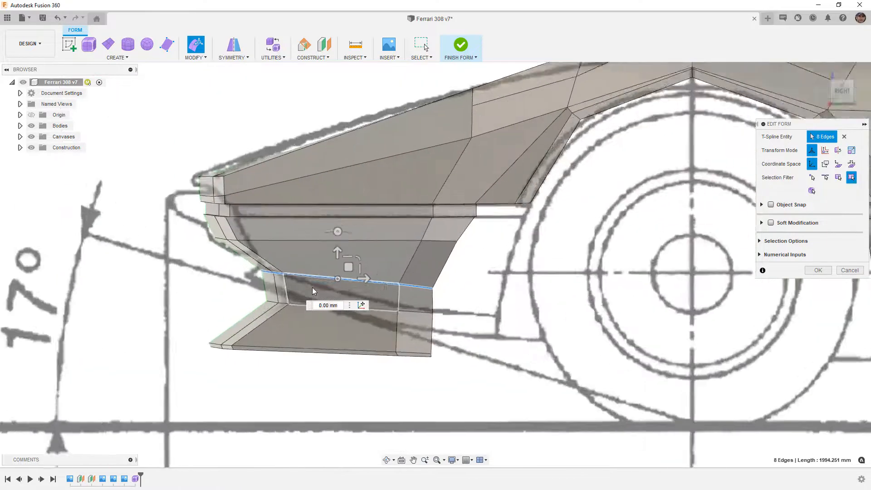
pyautogui.moveTo(358, 266)
pyautogui.mouseDown()
pyautogui.moveTo(368, 288)
pyautogui.moveTo(368, 274)
pyautogui.mouseUp()
pyautogui.doubleClick(316, 312)
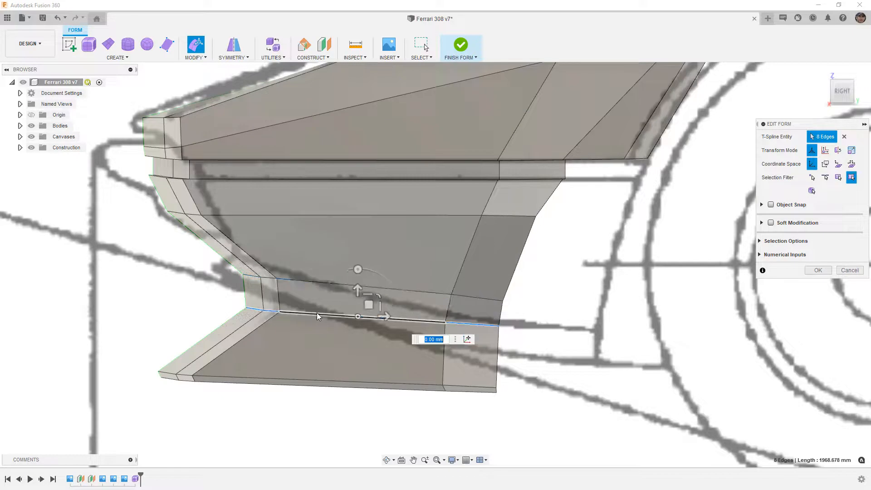
pyautogui.moveTo(365, 304); pyautogui.dragTo(365, 291)
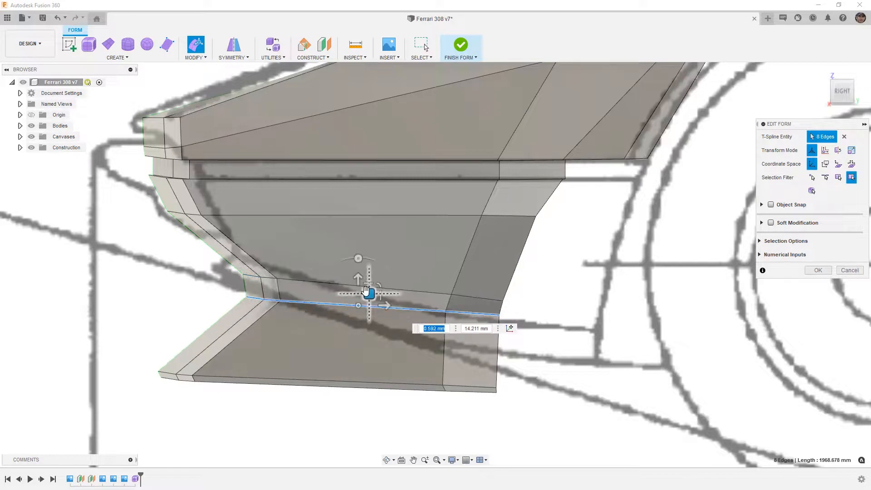
# - Compare the smooth and box displays, and move the recess's upper edge loop about 13 mm down and 1.8 mm rearward
pyautogui.hotkey('alt', '3')
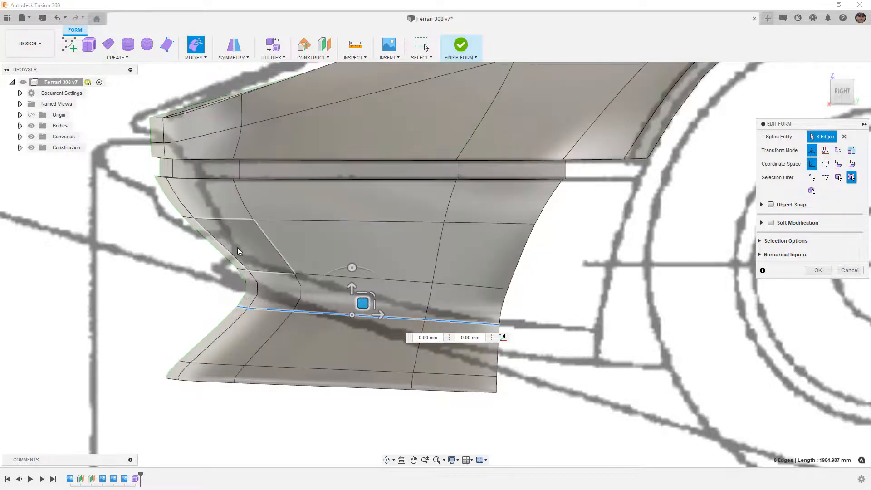
pyautogui.hotkey('alt', '1')
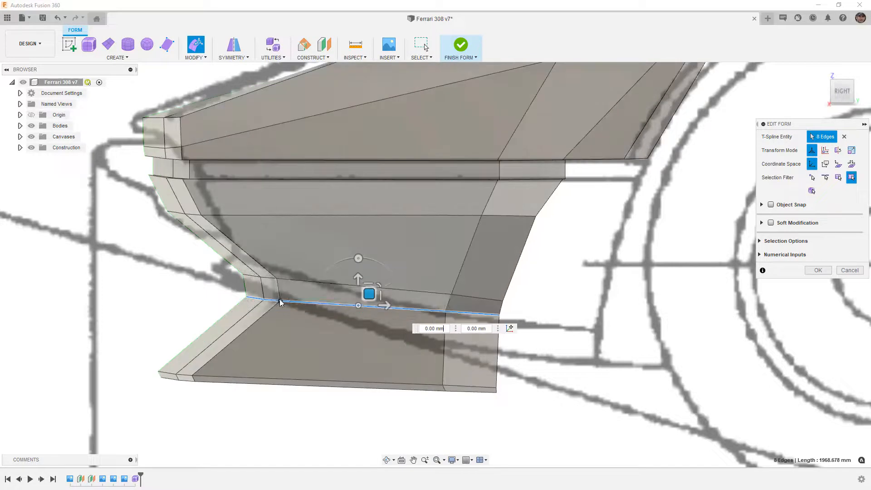
pyautogui.doubleClick(309, 280)
pyautogui.moveTo(369, 274); pyautogui.dragTo(370, 285)
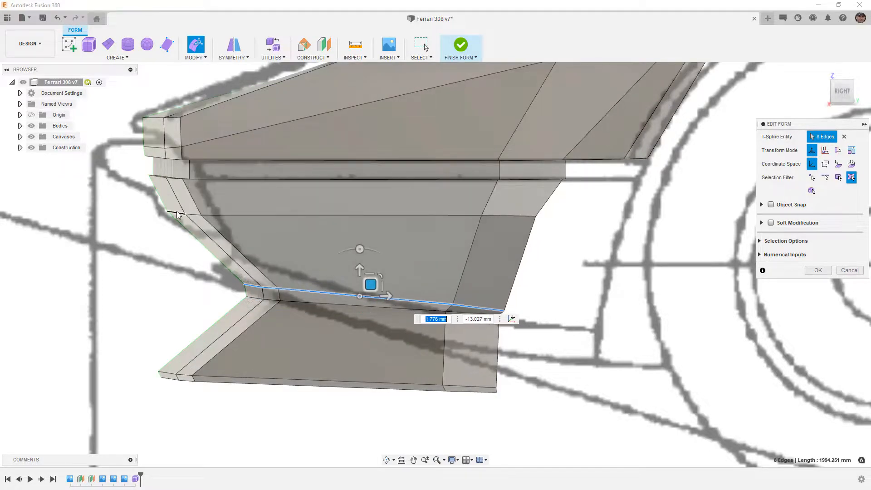
# - Move the two front edges above the recess about 14.8 mm rearward and 0.6 mm down, and show the smooth display
pyautogui.click(195, 212)
pyautogui.keyDown('shift'); pyautogui.click(187, 183); pyautogui.keyUp('shift')
pyautogui.moveTo(195, 199); pyautogui.dragTo(206, 203)
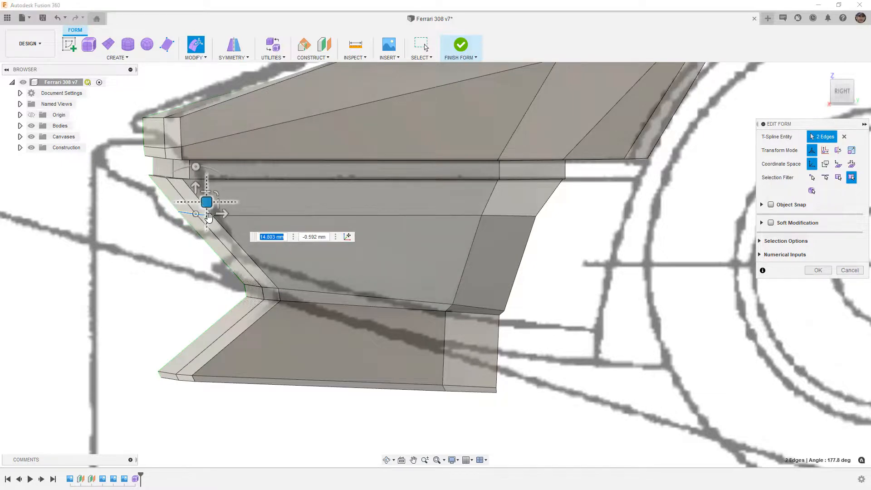
pyautogui.hotkey('alt', '3')
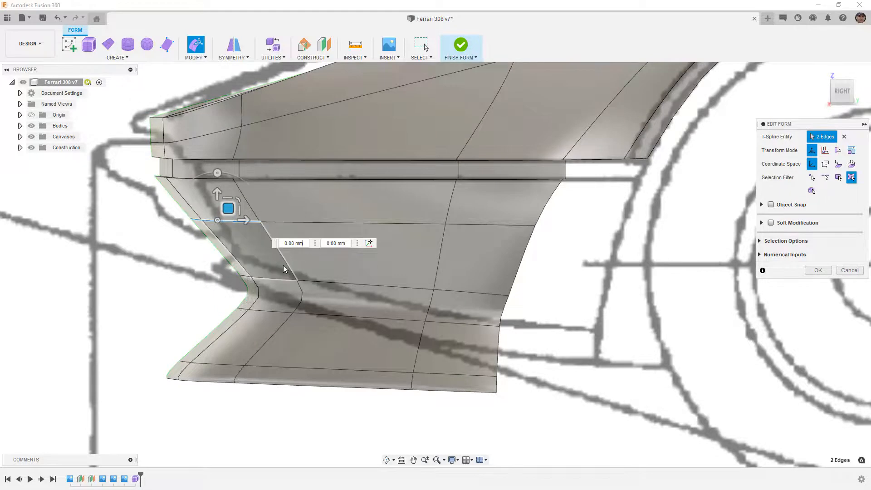
# - Examine the bumper, side skirt and rear end from several angles, then the area in front of the front wheel in box display
pyautogui.scroll(-5, 272, 257)
pyautogui.keyDown('shift'); pyautogui.moveTo(289, 275); pyautogui.dragTo(379, 290, button='middle'); pyautogui.keyUp('shift')
pyautogui.keyDown('shift'); pyautogui.moveTo(436, 265); pyautogui.dragTo(285, 270, button='middle'); pyautogui.keyUp('shift')
pyautogui.keyDown('shift'); pyautogui.moveTo(303, 306); pyautogui.dragTo(270, 328, button='middle'); pyautogui.keyUp('shift')
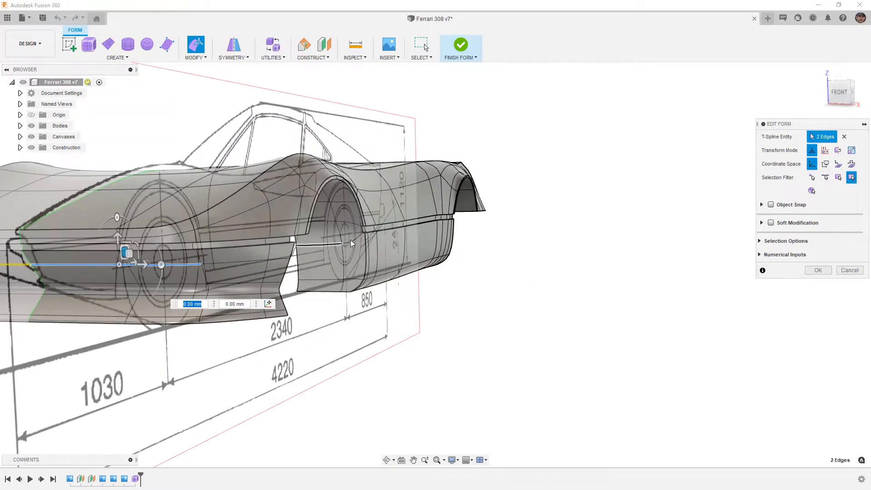
pyautogui.keyDown('shift'); pyautogui.moveTo(628, 239); pyautogui.dragTo(589, 255, button='middle'); pyautogui.keyUp('shift')
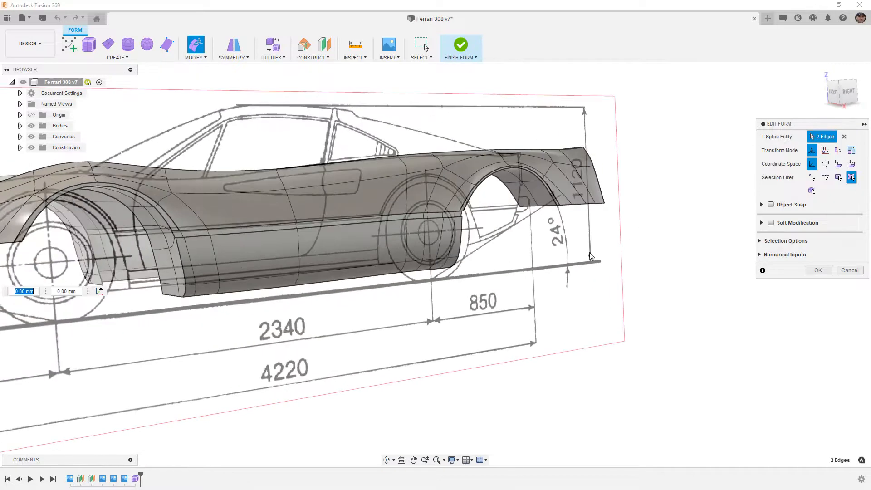
pyautogui.hotkey('alt', '1')
pyautogui.click(848, 93)
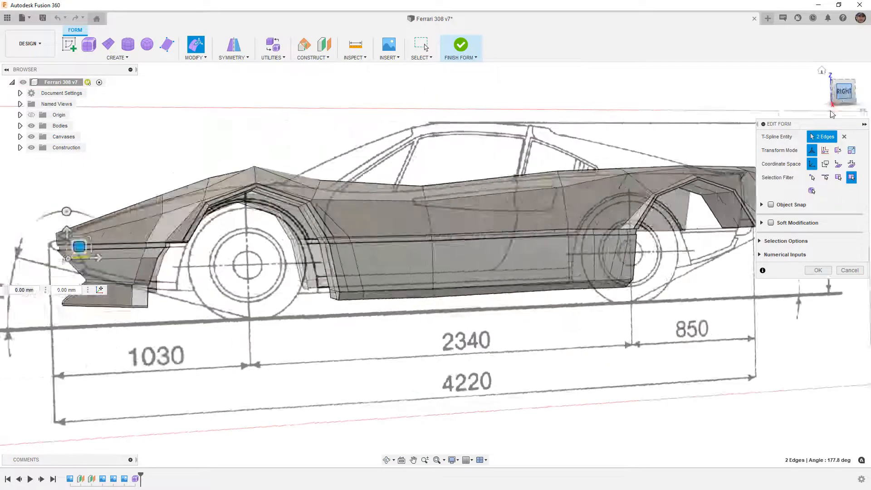
pyautogui.scroll(1, 172, 295)
pyautogui.scroll(1, 160, 274)
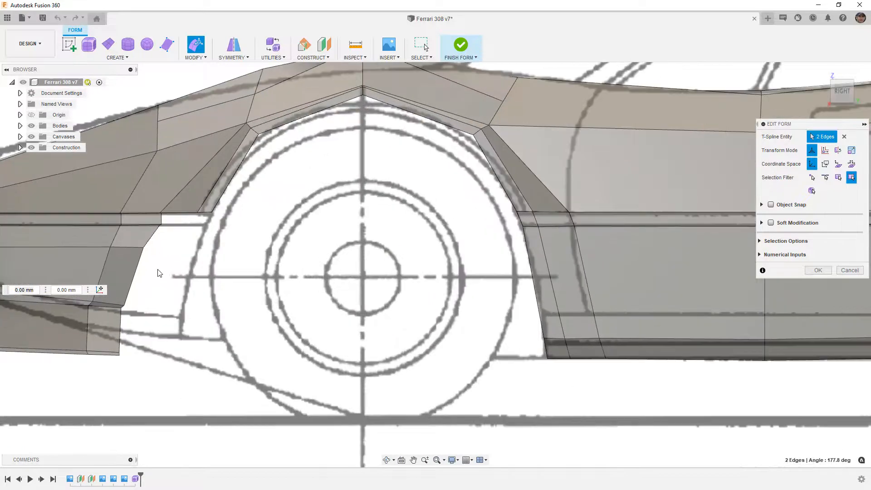
pyautogui.click(163, 300)
# - Hide the canvases and the construction geometry to expose the bumper's rear end in front of the front wheel arch
pyautogui.keyDown('shift'); pyautogui.moveTo(168, 311); pyautogui.dragTo(164, 288, button='middle'); pyautogui.keyUp('shift')
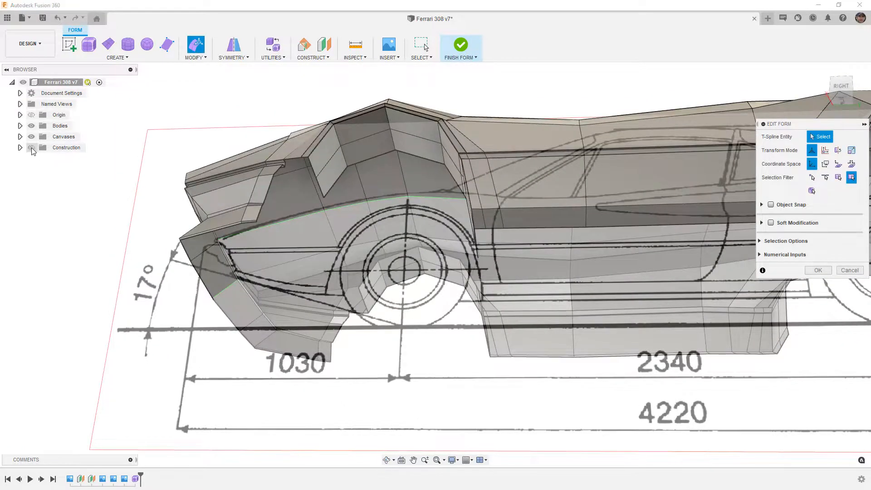
pyautogui.click(32, 137)
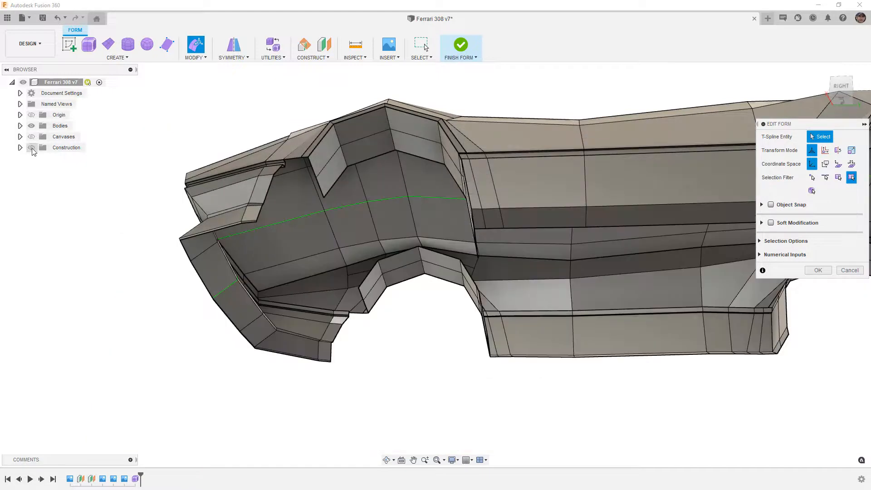
pyautogui.scroll(4, 274, 173)
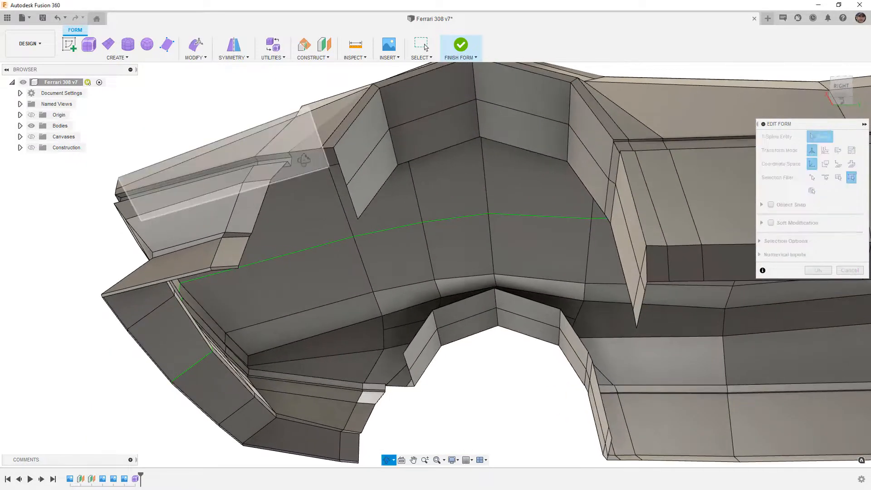
pyautogui.keyDown('shift'); pyautogui.moveTo(304, 159); pyautogui.dragTo(303, 166, button='middle'); pyautogui.keyUp('shift')
pyautogui.scroll(5, 290, 169)
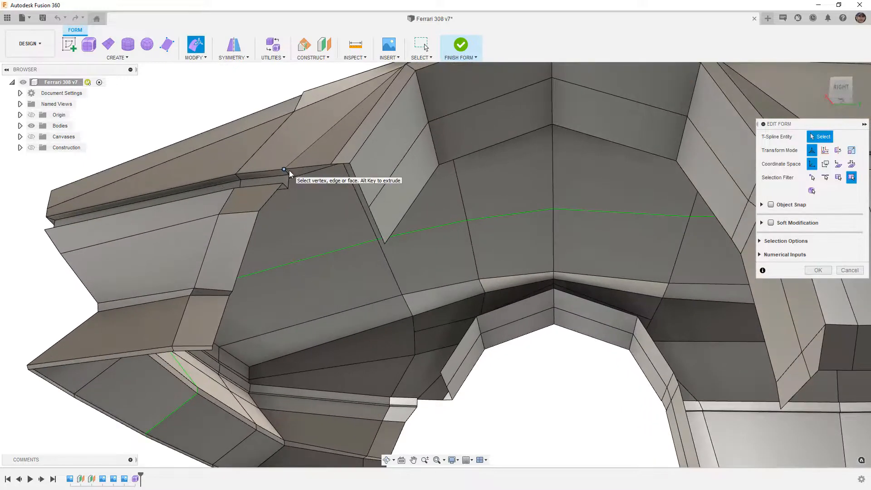
pyautogui.scroll(1, 288, 173)
# - Extrude the eight edges along the bumper's rear end about 72.7 mm rearward and 0.9 mm up in side view
pyautogui.click(287, 171)
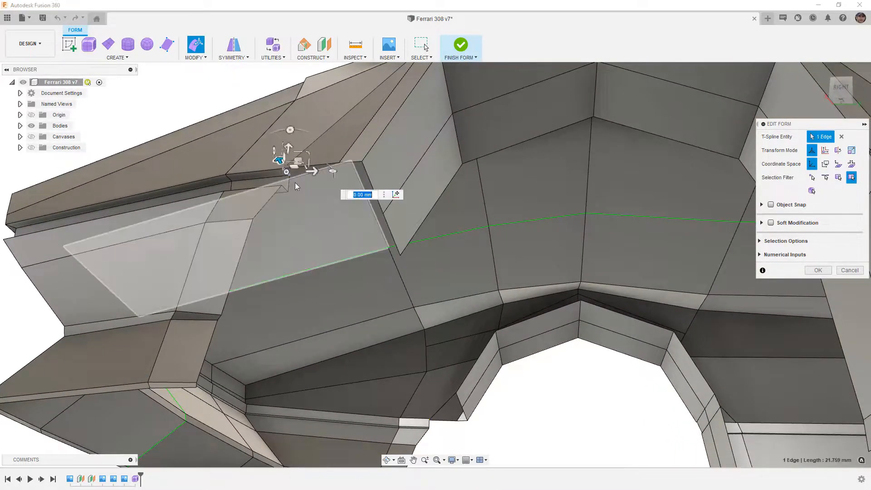
pyautogui.keyDown('shift'); pyautogui.click(284, 186); pyautogui.keyUp('shift')
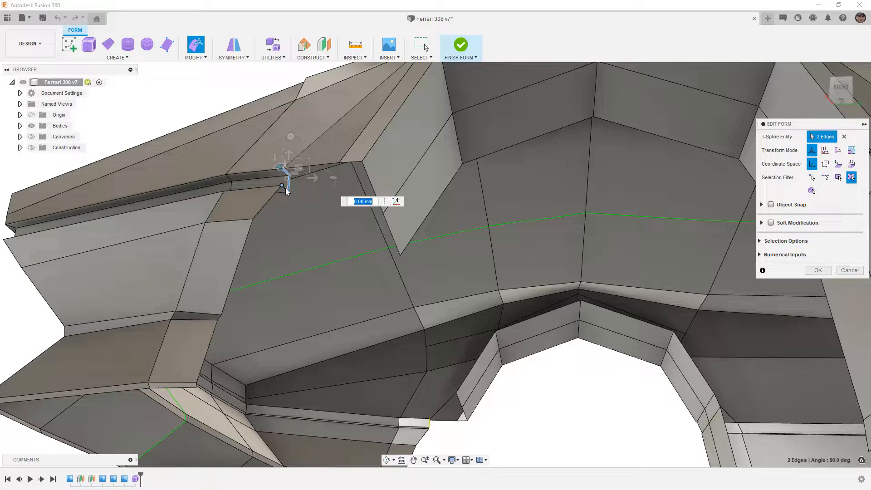
pyautogui.keyDown('shift'); pyautogui.click(285, 187); pyautogui.keyUp('shift')
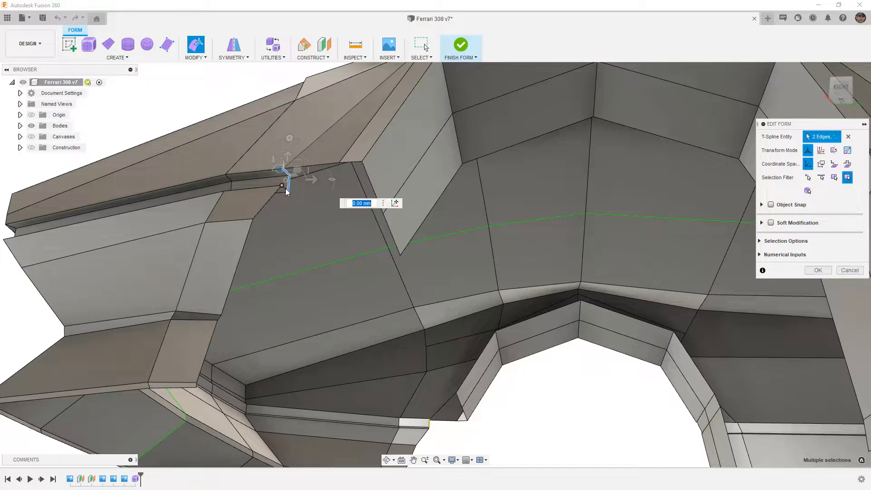
pyautogui.scroll(2, 287, 190)
pyautogui.keyDown('shift'); pyautogui.click(286, 188); pyautogui.keyUp('shift')
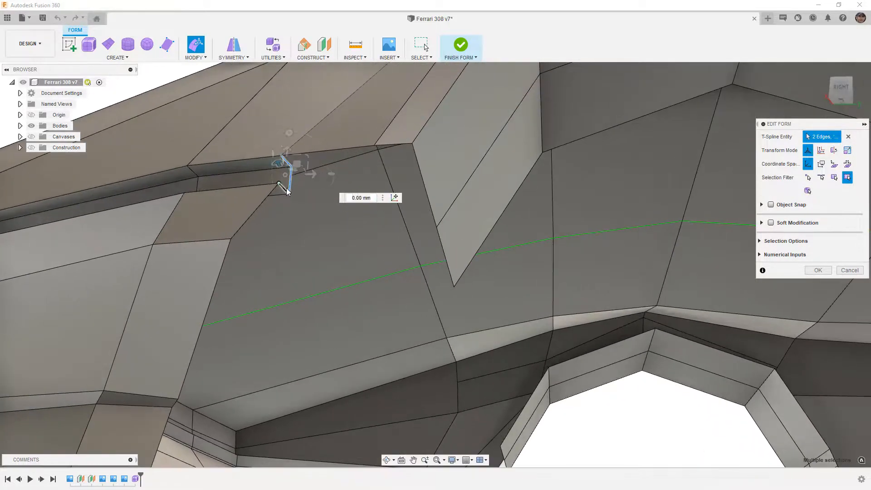
pyautogui.keyDown('shift'); pyautogui.click(278, 183); pyautogui.keyUp('shift')
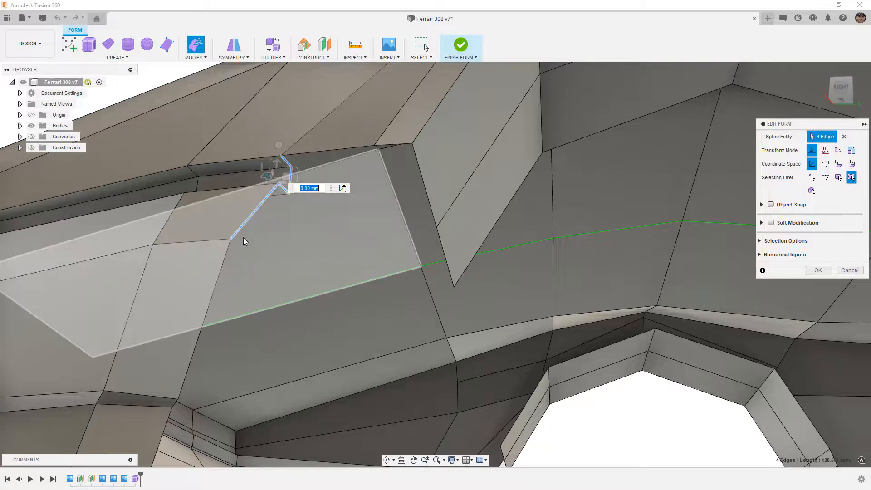
pyautogui.keyDown('shift'); pyautogui.click(225, 259); pyautogui.keyUp('shift')
pyautogui.scroll(-2, 252, 257)
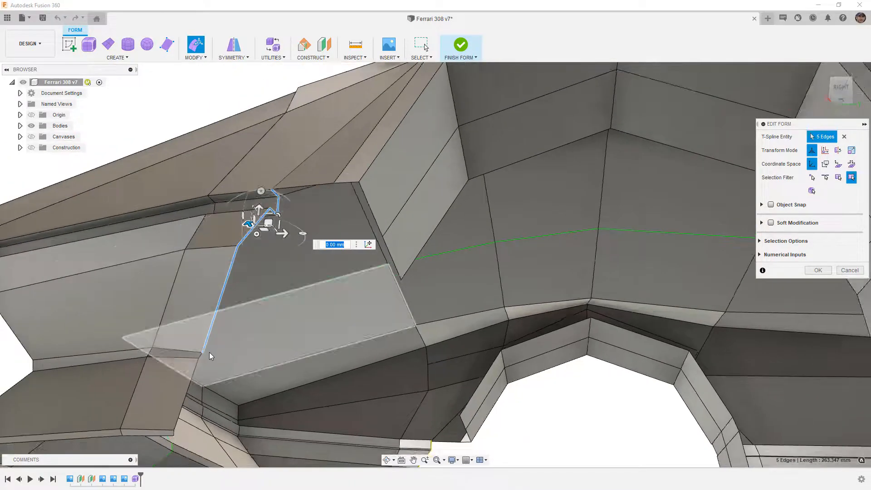
pyautogui.scroll(1, 201, 354)
pyautogui.scroll(2, 201, 355)
pyautogui.keyDown('shift'); pyautogui.click(200, 357); pyautogui.keyUp('shift')
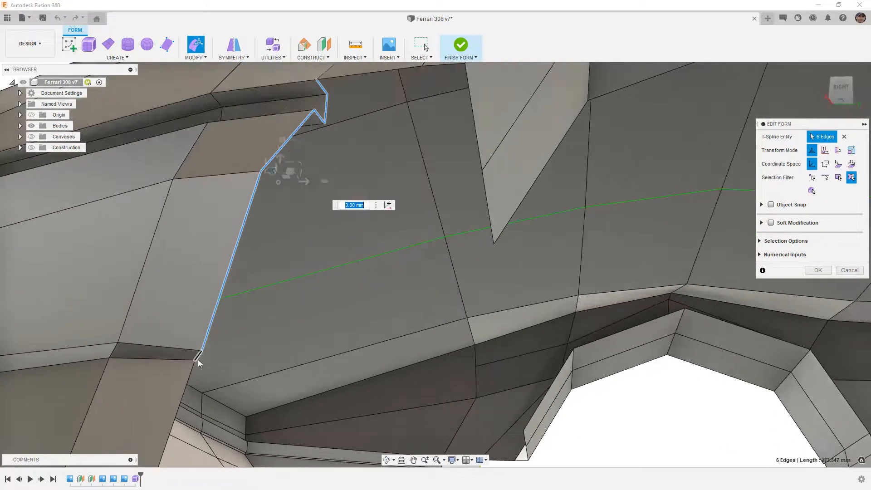
pyautogui.keyDown('shift'); pyautogui.click(191, 371); pyautogui.keyUp('shift')
pyautogui.scroll(-2, 252, 334)
pyautogui.scroll(3, 196, 419)
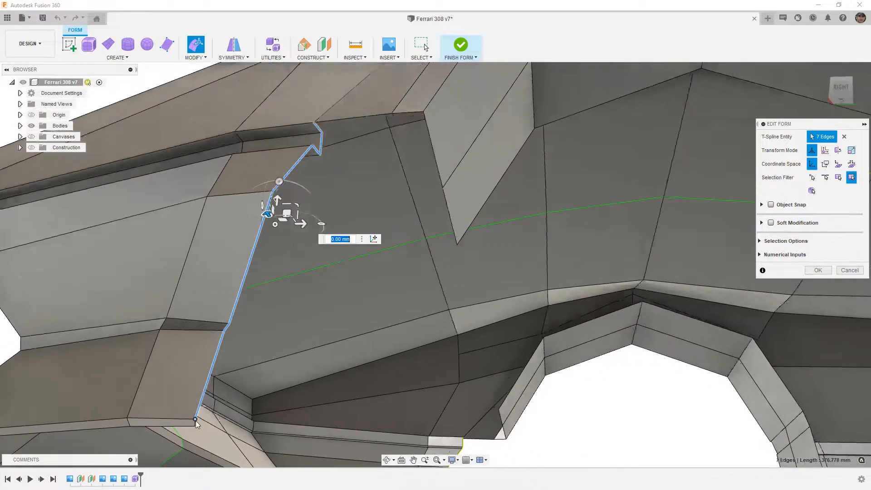
pyautogui.keyDown('shift'); pyautogui.click(196, 424); pyautogui.keyUp('shift')
pyautogui.scroll(-2, 296, 356)
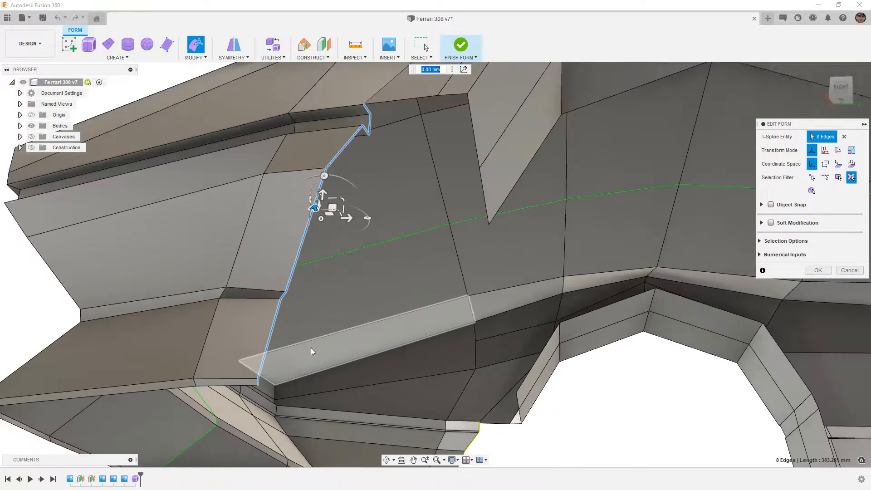
pyautogui.click(842, 88)
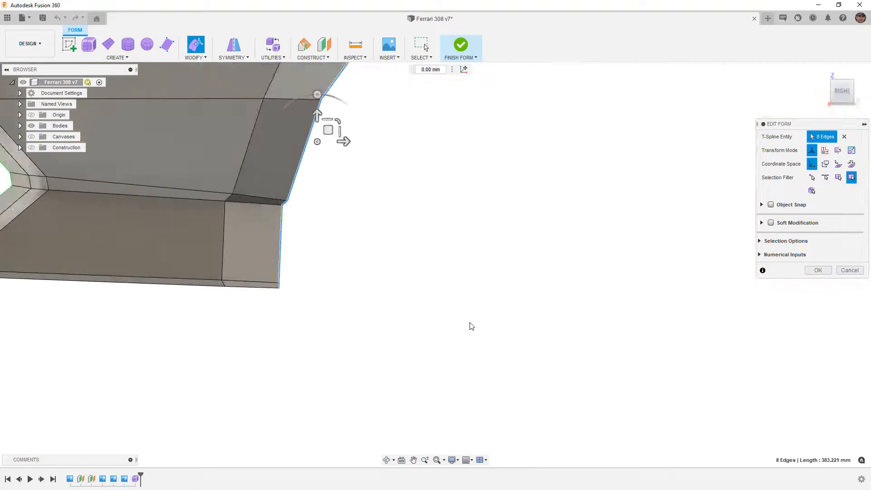
pyautogui.keyDown('shift'); pyautogui.moveTo(510, 189); pyautogui.dragTo(511, 186, button='middle'); pyautogui.keyUp('shift')
pyautogui.click(842, 93)
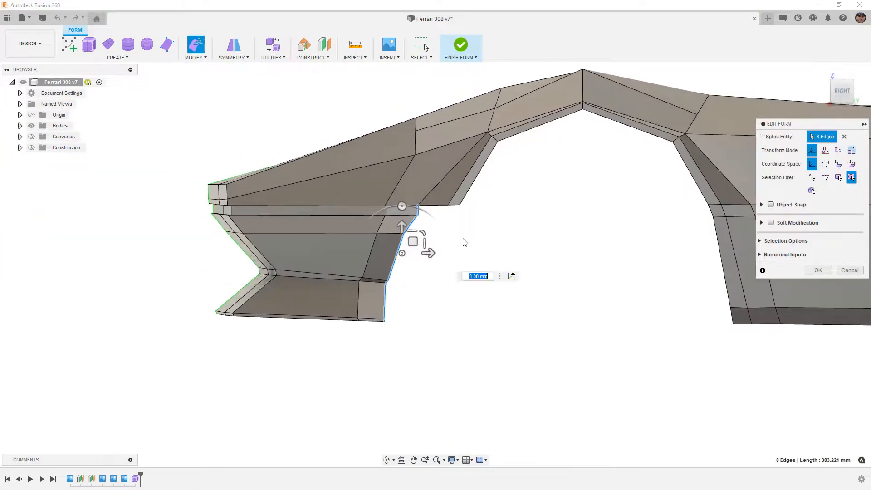
pyautogui.scroll(3, 440, 248)
pyautogui.moveTo(399, 244); pyautogui.dragTo(436, 244)
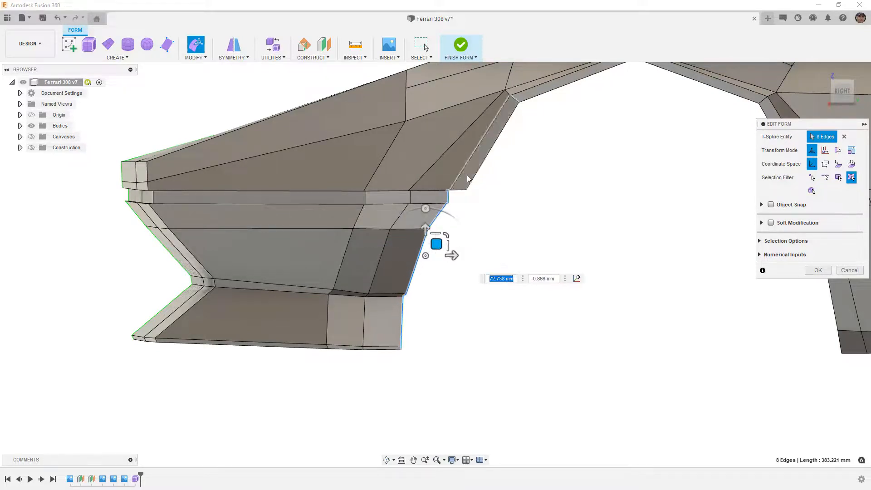
# - Extrude the bumper's rear-end edges a further short strip toward the front wheel arch and finish the form edit
pyautogui.moveTo(436, 244); pyautogui.dragTo(453, 245)
pyautogui.click(496, 241)
pyautogui.keyDown('shift'); pyautogui.moveTo(468, 298); pyautogui.dragTo(469, 258, button='middle'); pyautogui.keyUp('shift')
pyautogui.scroll(5, 446, 215)
pyautogui.scroll(2, 445, 217)
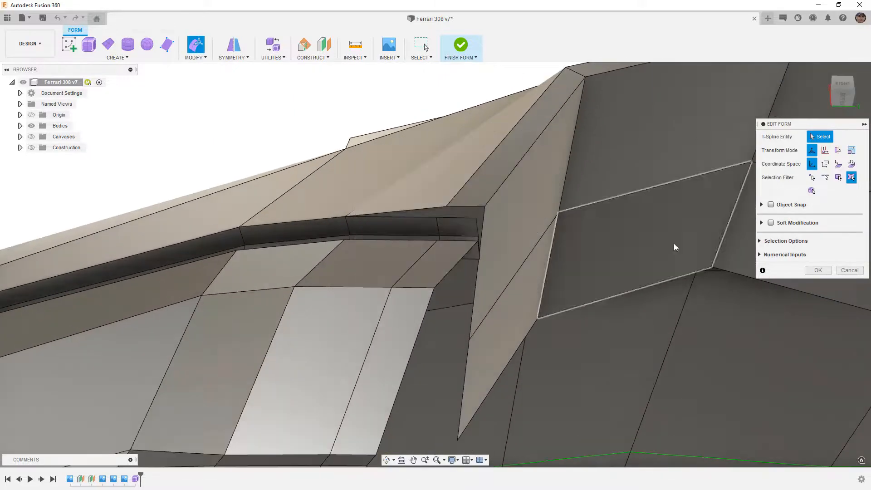
pyautogui.click(816, 271)
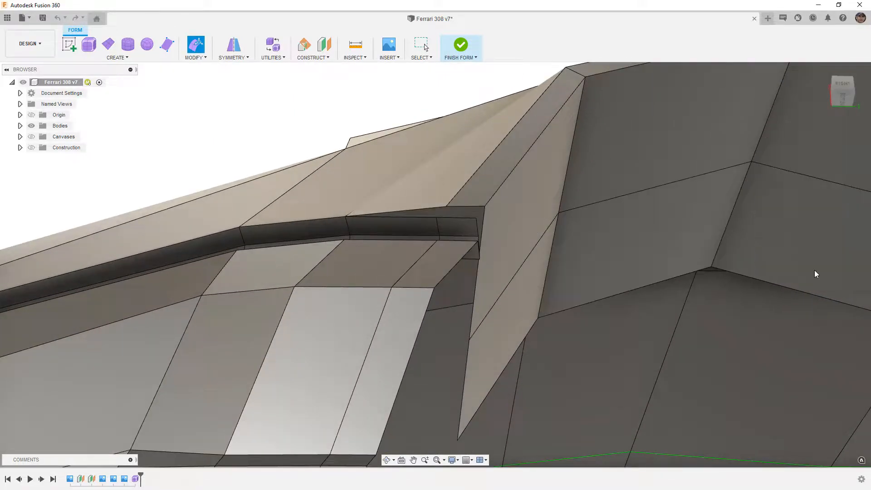
# - Weld the extruded recess strip's two upper vertices to the neighbouring fender vertices at the wheel arch, using vertex-to-vertex mode
pyautogui.click(198, 59)
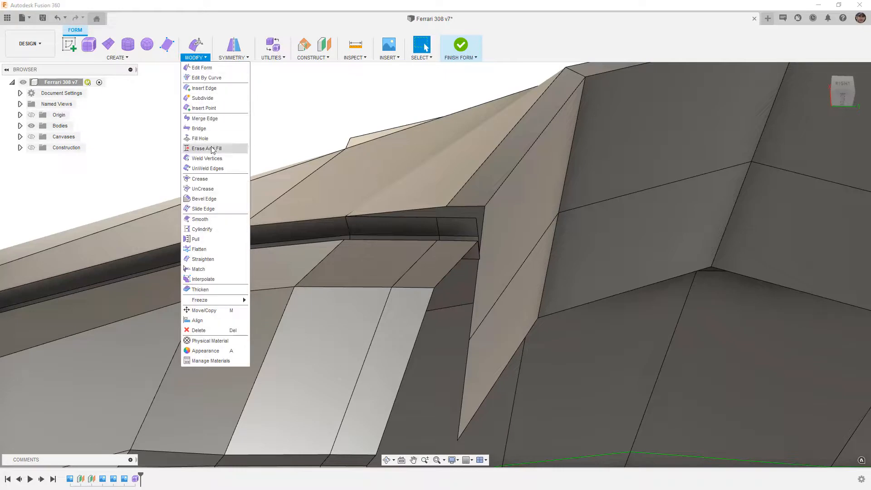
pyautogui.click(216, 160)
pyautogui.click(445, 207)
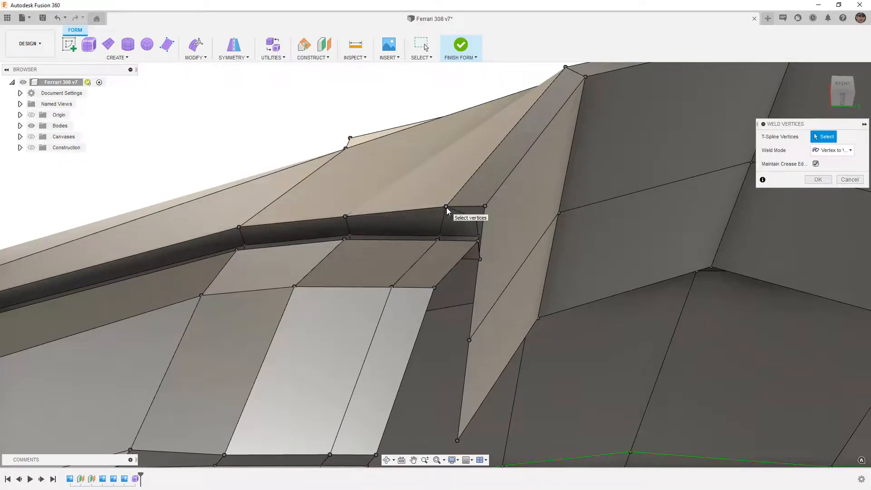
pyautogui.click(485, 206)
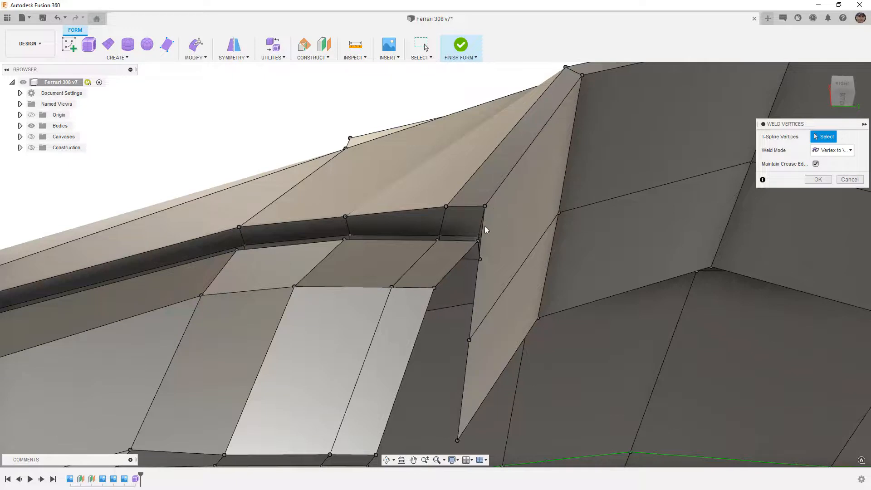
pyautogui.scroll(-2, 480, 238)
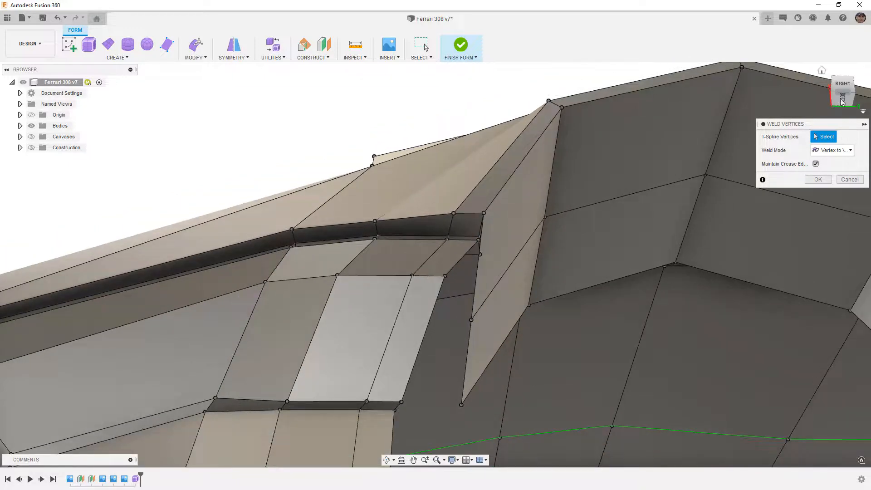
pyautogui.click(816, 180)
# - Move the rear vertices at the bumper's waist outward, the upper one about 49.3 mm sideways and 0.3 mm up
pyautogui.keyDown('shift'); pyautogui.moveTo(576, 164); pyautogui.dragTo(513, 211, button='middle'); pyautogui.keyUp('shift')
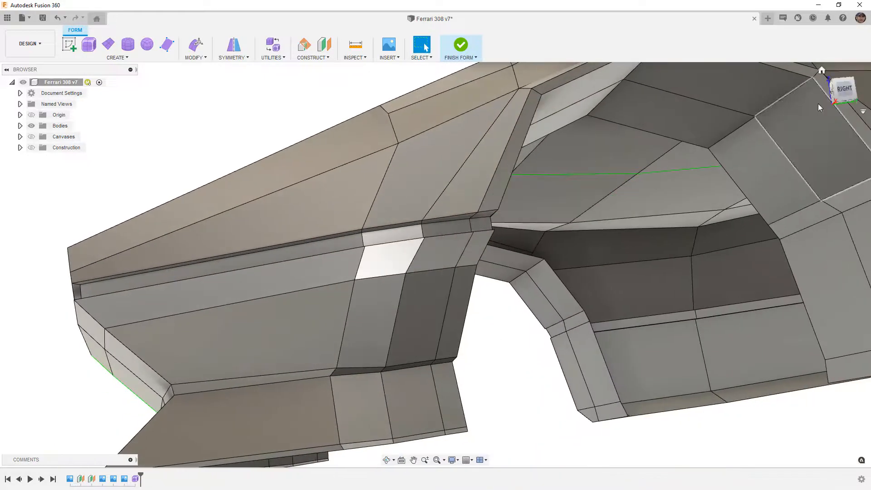
pyautogui.click(832, 98)
pyautogui.scroll(-2, 602, 192)
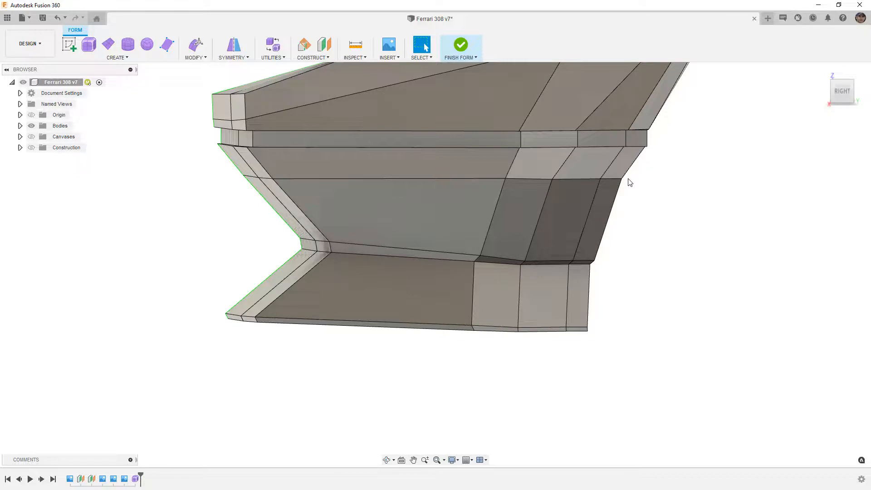
pyautogui.moveTo(617, 230); pyautogui.dragTo(667, 240)
pyautogui.press('Escape')
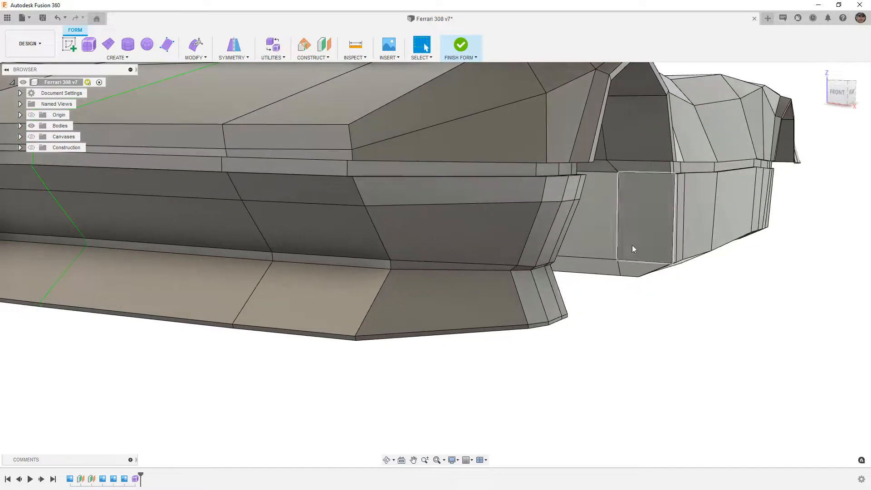
pyautogui.scroll(5, 552, 266)
pyautogui.click(550, 262)
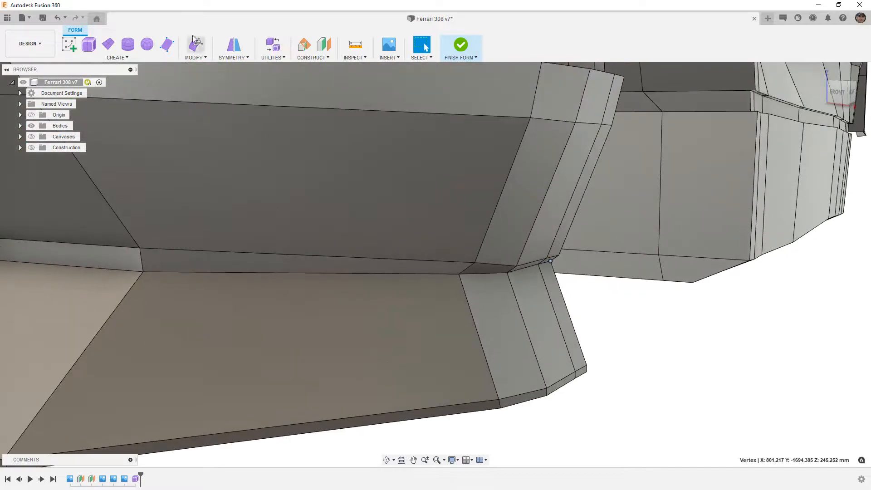
pyautogui.click(196, 44)
pyautogui.moveTo(575, 262); pyautogui.dragTo(619, 251)
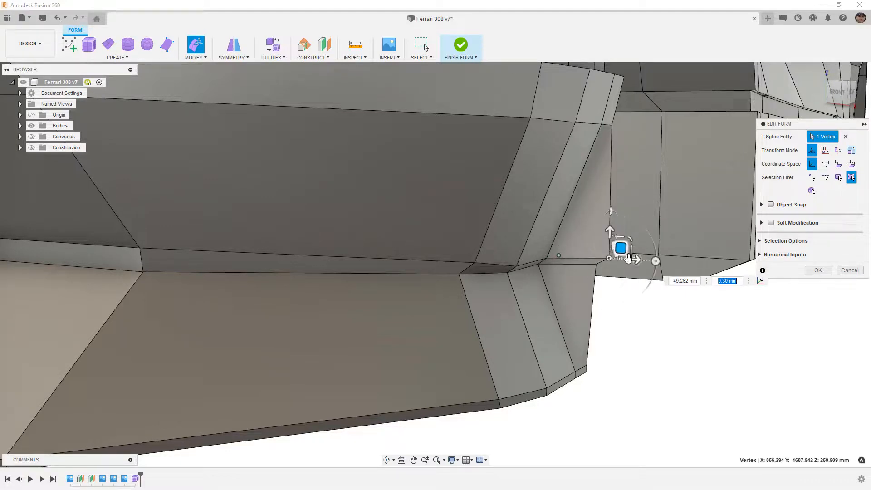
pyautogui.click(839, 94)
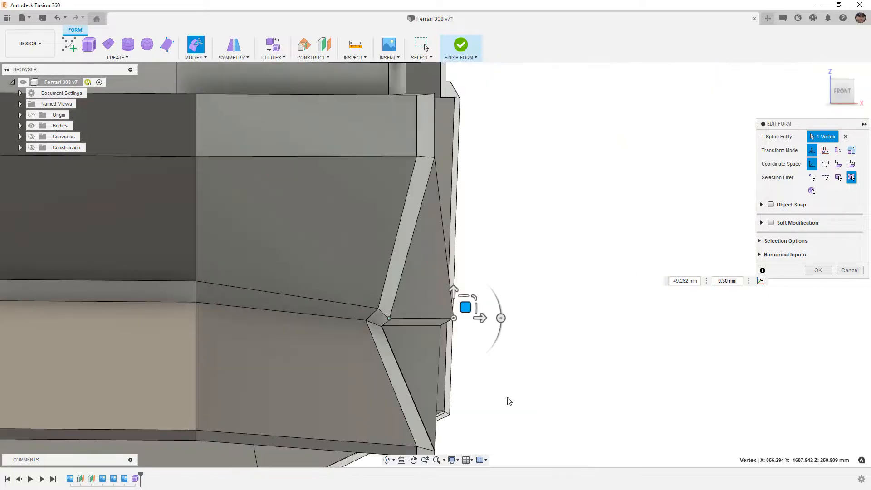
pyautogui.scroll(-3, 503, 208)
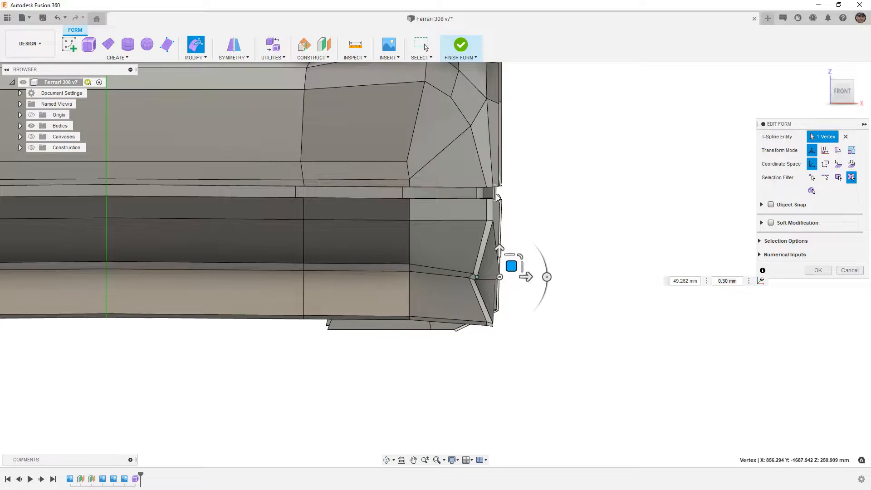
pyautogui.scroll(3, 496, 193)
pyautogui.scroll(-3, 506, 224)
# - Move the rear-end edge just below the bumper's upper recess about 7.4 mm outward and 1 mm down
pyautogui.keyDown('shift'); pyautogui.moveTo(517, 243); pyautogui.dragTo(500, 247, button='middle'); pyautogui.keyUp('shift')
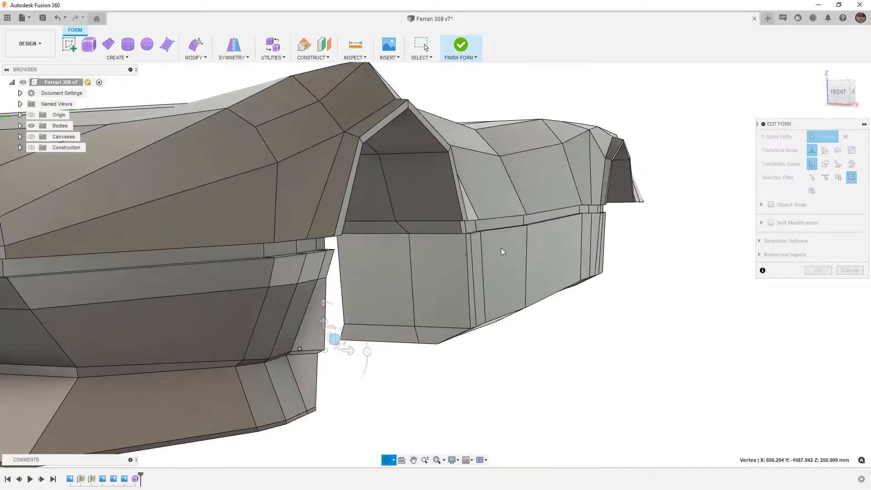
pyautogui.scroll(5, 347, 266)
pyautogui.click(331, 264)
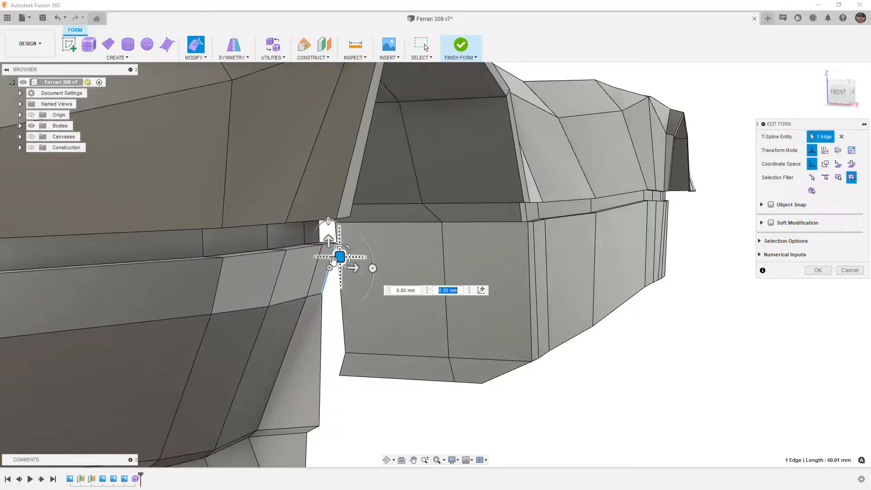
pyautogui.moveTo(338, 254); pyautogui.dragTo(351, 257)
pyautogui.scroll(-2, 333, 351)
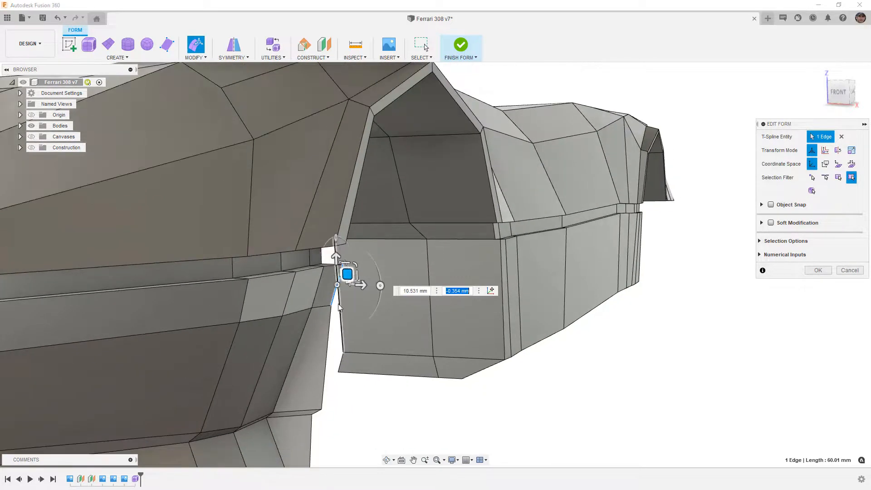
pyautogui.moveTo(347, 274); pyautogui.dragTo(334, 279)
pyautogui.scroll(4, 271, 415)
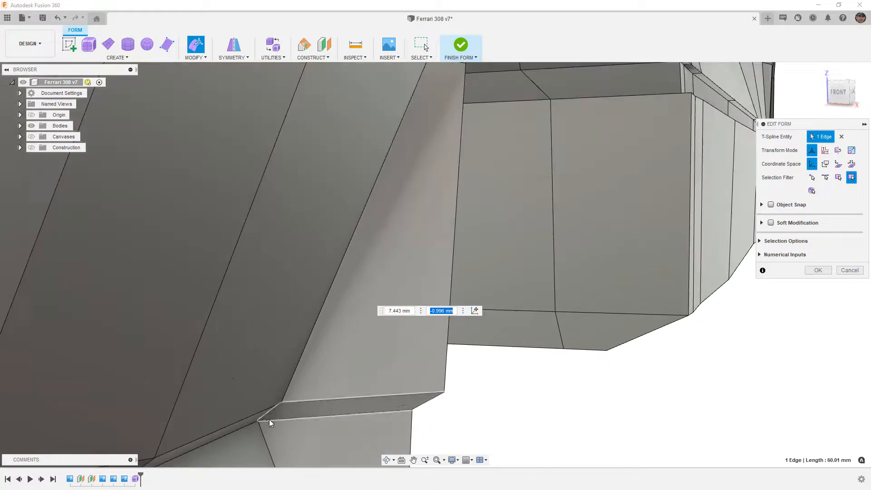
# - Move the short waist edge just ahead of the bumper's rear end about 14.6 mm outward and 0.5 mm down
pyautogui.click(270, 412)
pyautogui.scroll(3, 295, 417)
pyautogui.moveTo(313, 407); pyautogui.dragTo(317, 405)
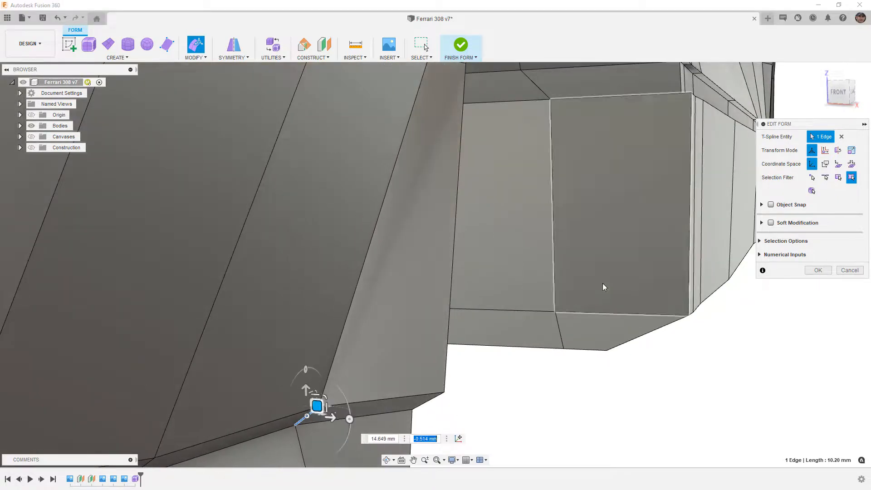
pyautogui.scroll(-2, 602, 283)
pyautogui.click(836, 93)
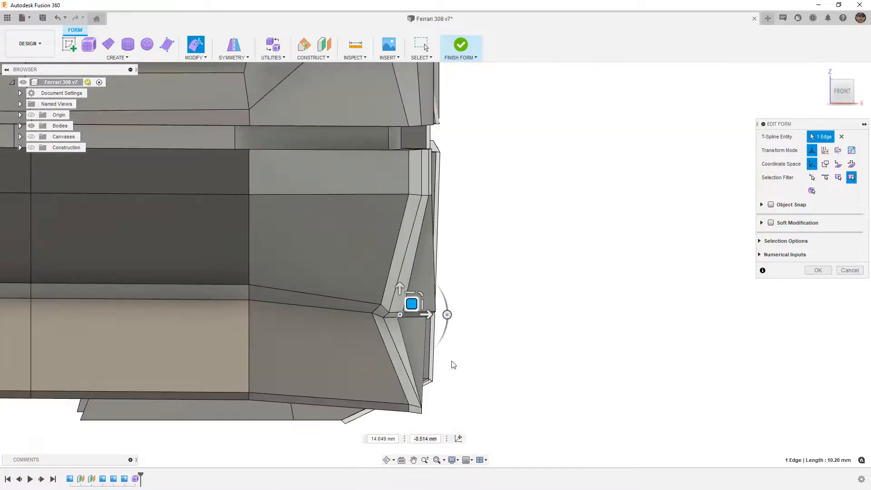
# - Move the vertex at the bumper's rear waist about 2.9 mm inward and 0.5 mm down
pyautogui.click(455, 371)
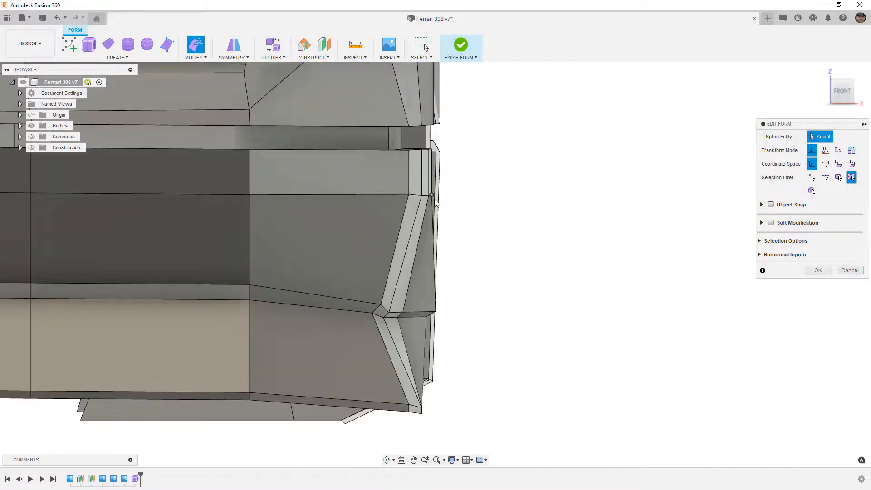
pyautogui.click(436, 313)
pyautogui.moveTo(447, 301)
pyautogui.mouseDown()
pyautogui.moveTo(437, 298)
pyautogui.moveTo(435, 310)
pyautogui.mouseUp()
pyautogui.click(427, 315)
pyautogui.press('Tab')
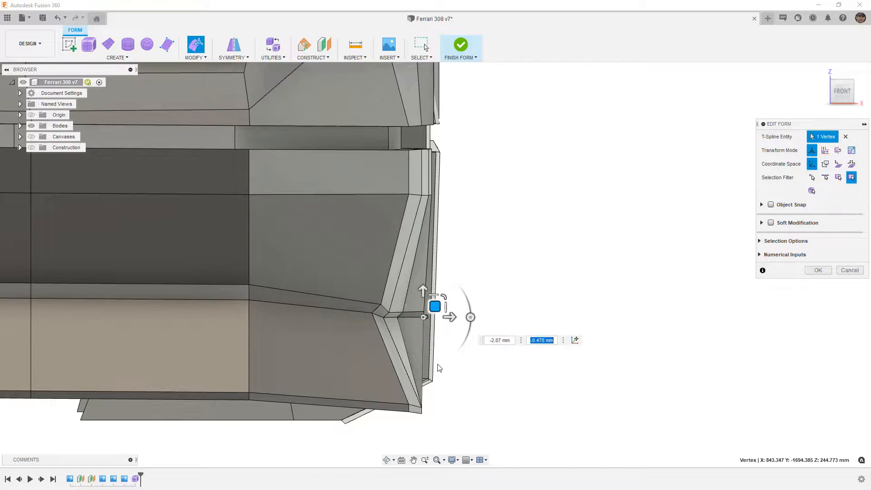
# - Move the bumper's bottom corner face about 9.9 mm inward and 1.8 mm up, and shift the short edge beside it inward
pyautogui.scroll(3, 414, 409)
pyautogui.click(415, 409)
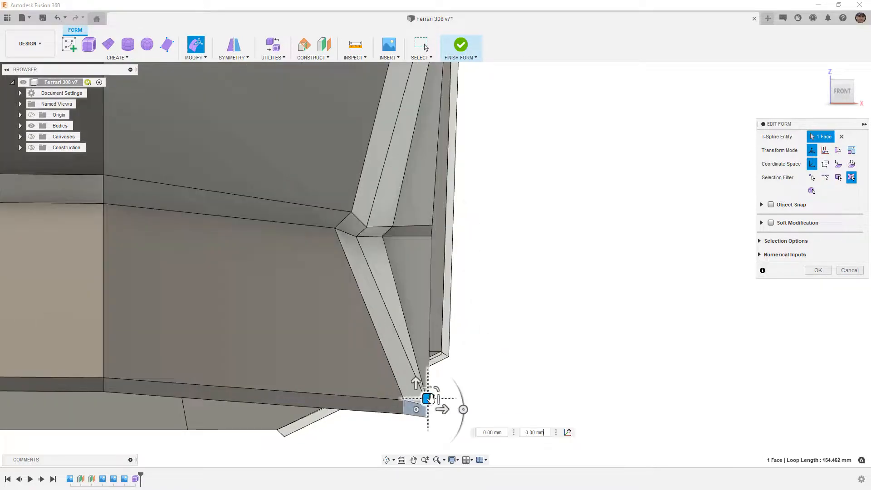
pyautogui.moveTo(418, 398); pyautogui.dragTo(410, 396)
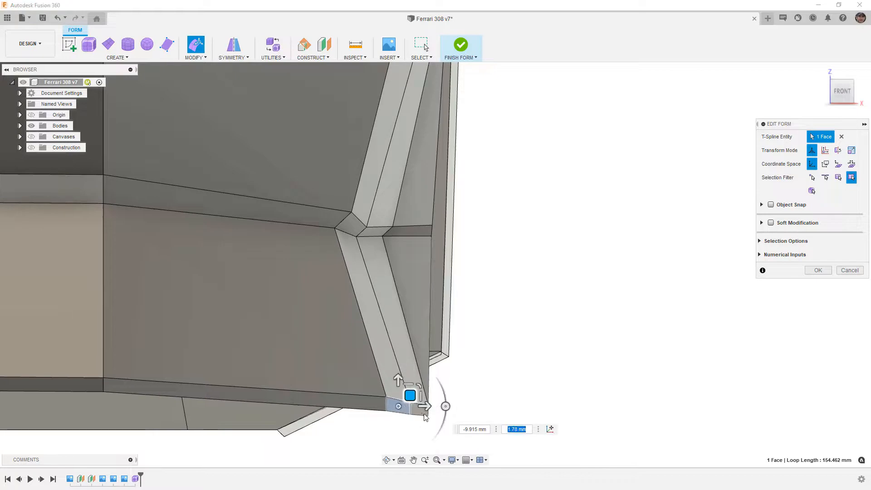
pyautogui.scroll(2, 427, 415)
pyautogui.click(430, 414)
pyautogui.click(428, 408)
pyautogui.moveTo(437, 399); pyautogui.dragTo(429, 399)
pyautogui.click(481, 351)
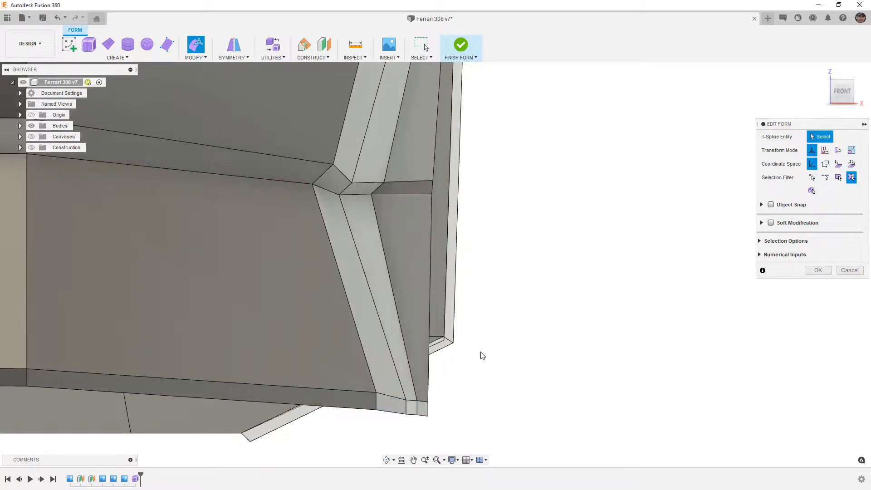
# - Move the lower waist vertex just ahead of the bumper's rear end 10 mm outward
pyautogui.scroll(-2, 482, 351)
pyautogui.scroll(-2, 481, 351)
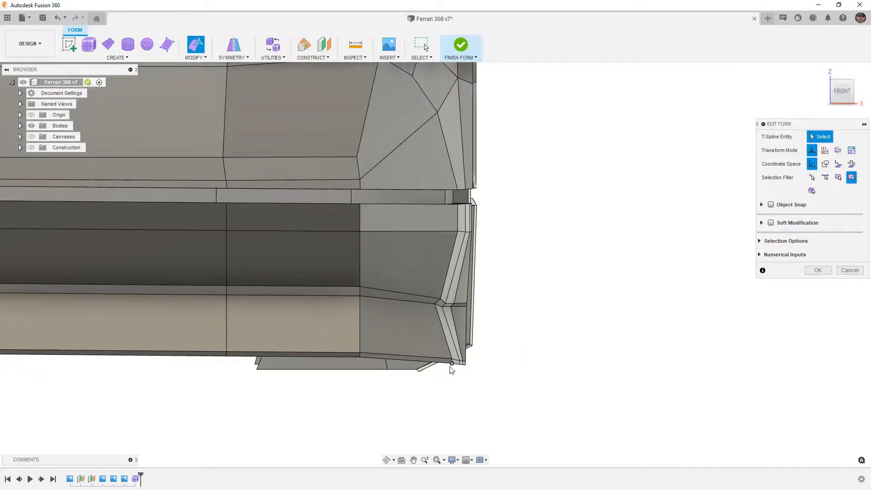
pyautogui.keyDown('shift'); pyautogui.moveTo(541, 351); pyautogui.dragTo(531, 353, button='middle'); pyautogui.keyUp('shift')
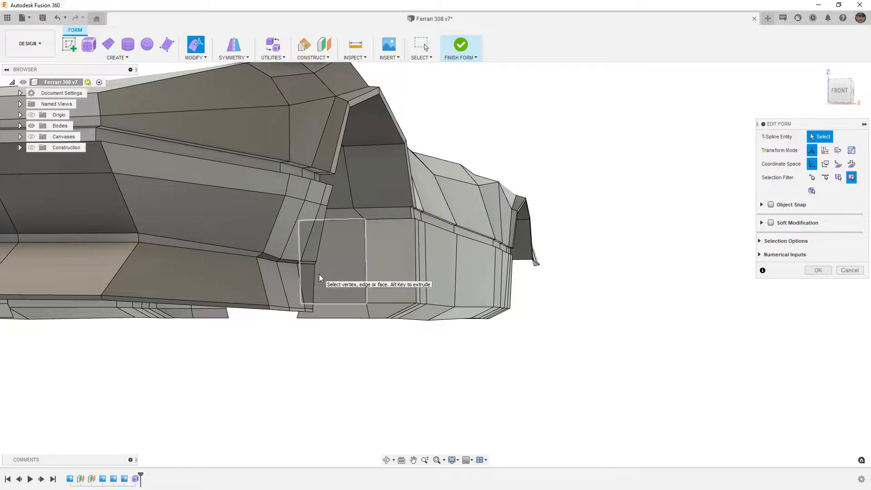
pyautogui.hotkey('alt', '3')
pyautogui.moveTo(311, 278)
pyautogui.keyDown('shift'); pyautogui.mouseDown(button='middle')
pyautogui.moveTo(239, 273)
pyautogui.moveTo(319, 288)
pyautogui.mouseUp(button='middle'); pyautogui.keyUp('shift')
pyautogui.hotkey('alt', '1')
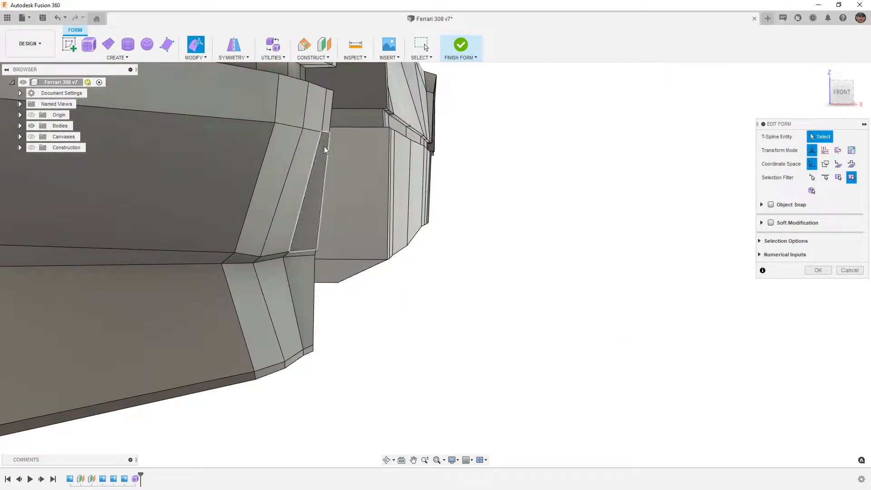
pyautogui.click(284, 258)
pyautogui.moveTo(307, 255); pyautogui.dragTo(318, 257)
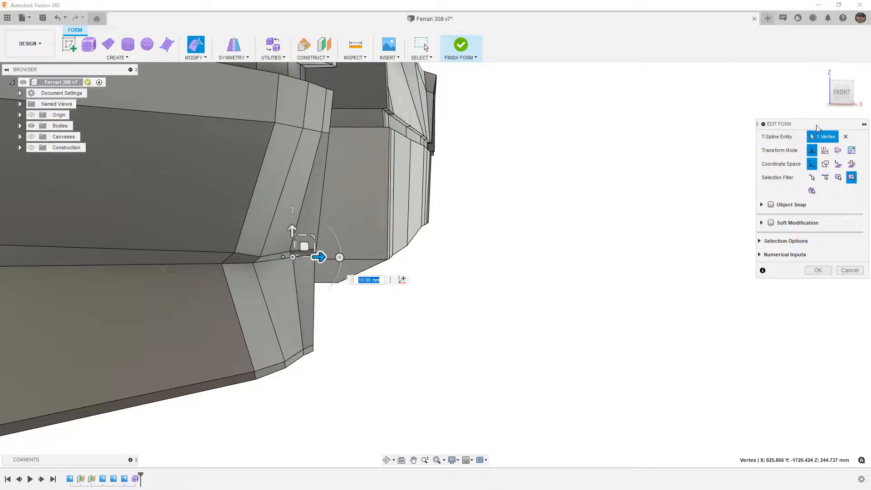
# - Move the upper waist vertex near the rear end about 19.4 mm outward and 0.4 mm up, and the lower one about 14.9 mm outward
pyautogui.scroll(3, 179, 298)
pyautogui.moveTo(214, 276); pyautogui.dragTo(273, 266)
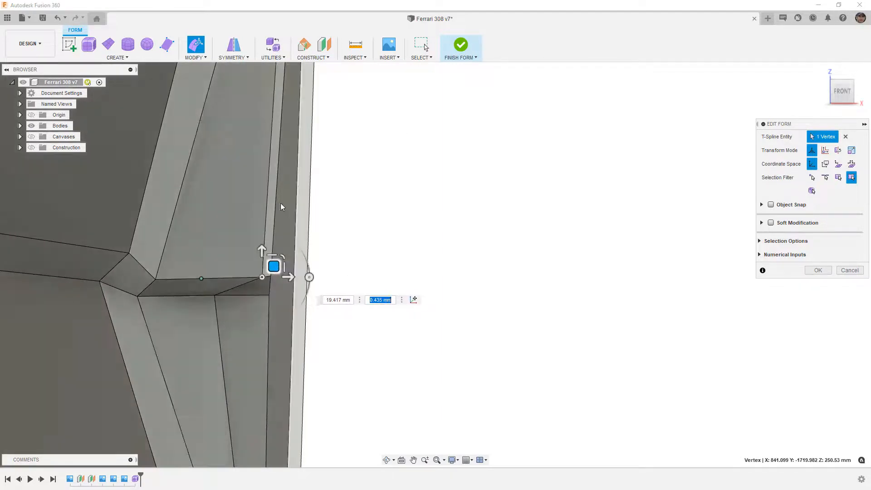
pyautogui.click(215, 296)
pyautogui.moveTo(227, 285); pyautogui.dragTo(273, 285)
pyautogui.scroll(-4, 287, 181)
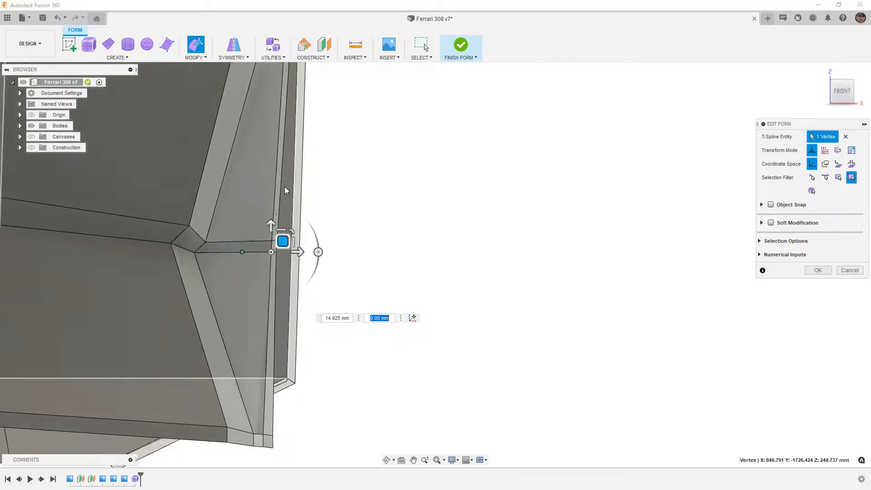
# - Move the short bottom edge just ahead of the bumper's rear end about 1.9 mm outward and 0.4 mm down
pyautogui.scroll(5, 268, 368)
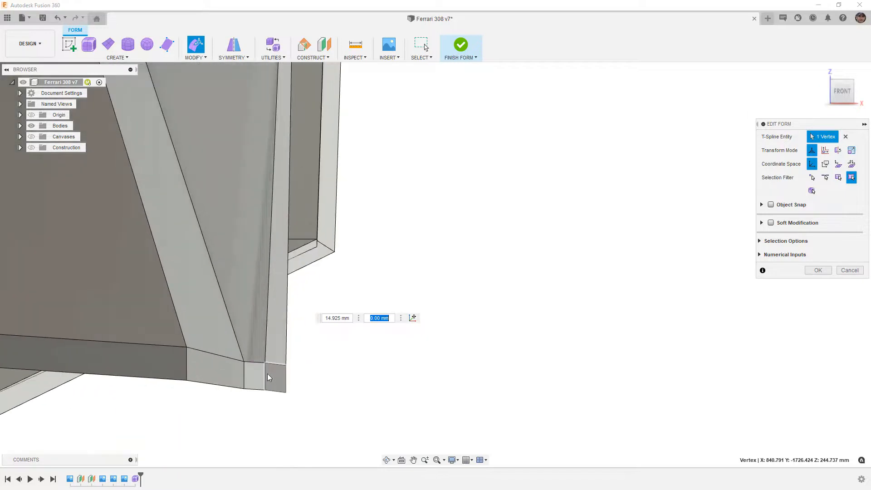
pyautogui.click(265, 373)
pyautogui.moveTo(279, 365); pyautogui.dragTo(286, 368)
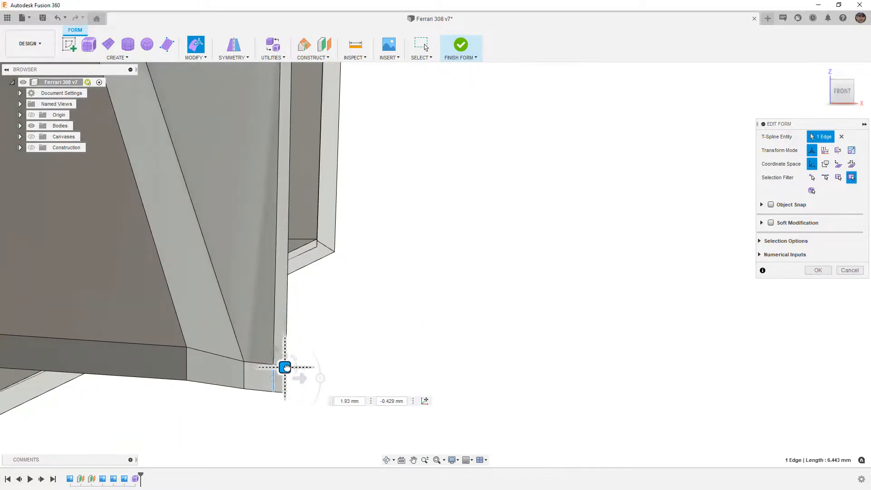
pyautogui.scroll(-3, 308, 180)
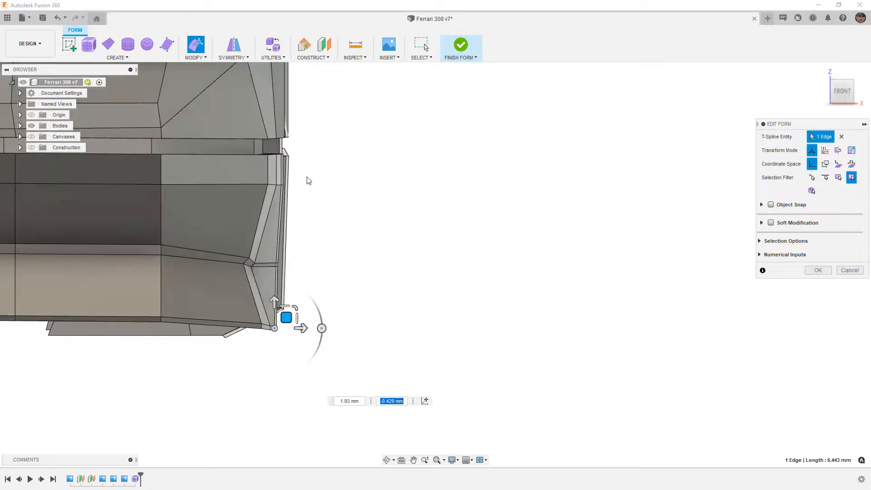
# - Move the two upper vertices of the bumper's waist corner together about 23.1 mm inward and 15 mm up in the front view
pyautogui.moveTo(313, 273)
pyautogui.keyDown('shift'); pyautogui.mouseDown(button='middle')
pyautogui.moveTo(276, 274)
pyautogui.moveTo(310, 279)
pyautogui.mouseUp(button='middle'); pyautogui.keyUp('shift')
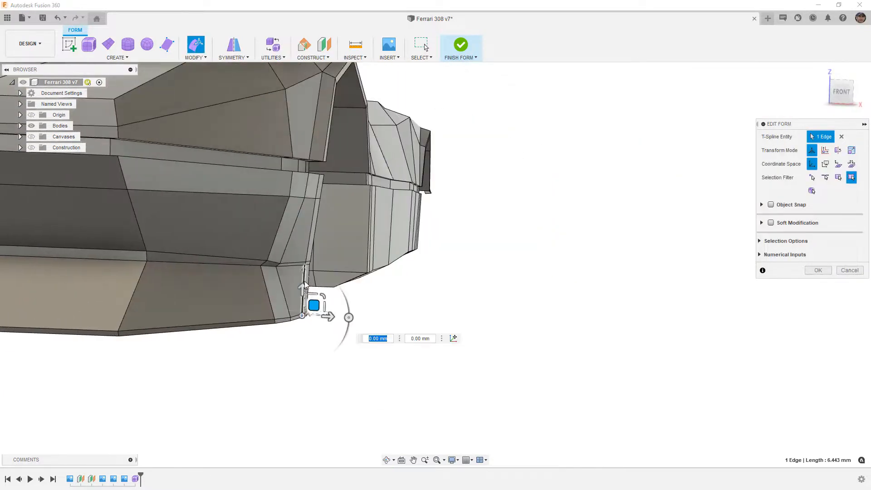
pyautogui.hotkey('alt', '3')
pyautogui.keyDown('shift'); pyautogui.moveTo(320, 243); pyautogui.dragTo(311, 241, button='middle'); pyautogui.keyUp('shift')
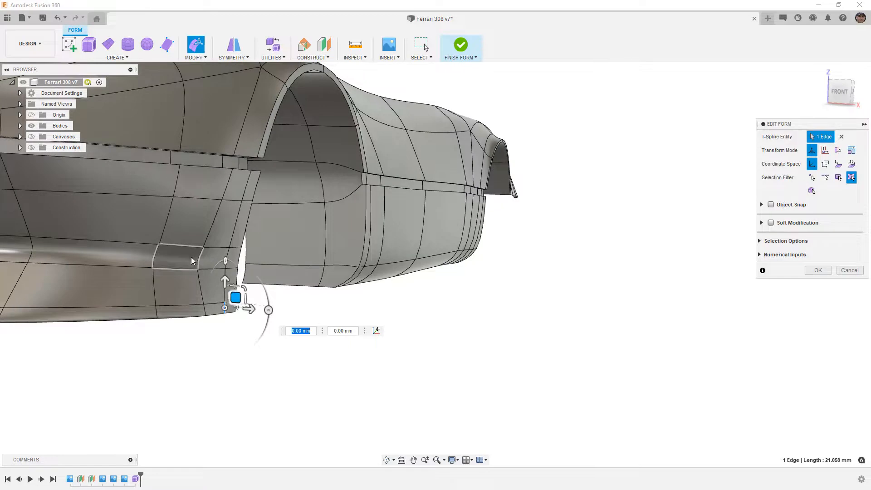
pyautogui.hotkey('alt', '1')
pyautogui.scroll(3, 197, 260)
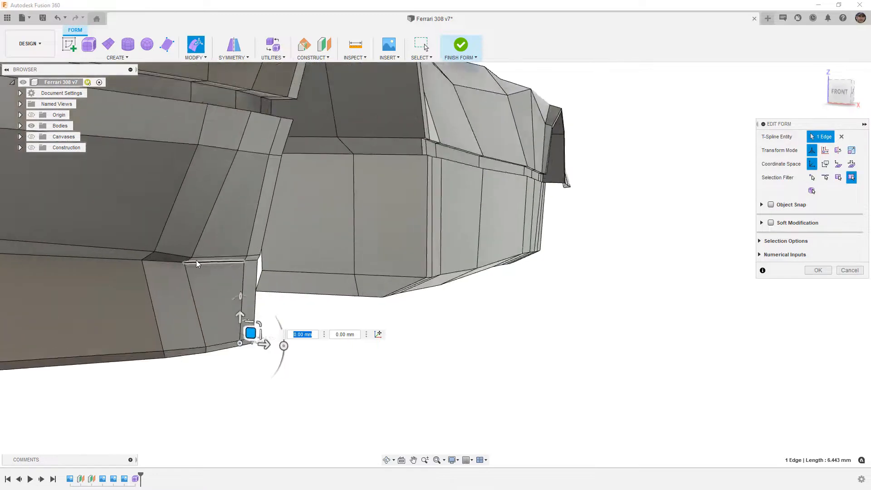
pyautogui.click(190, 257)
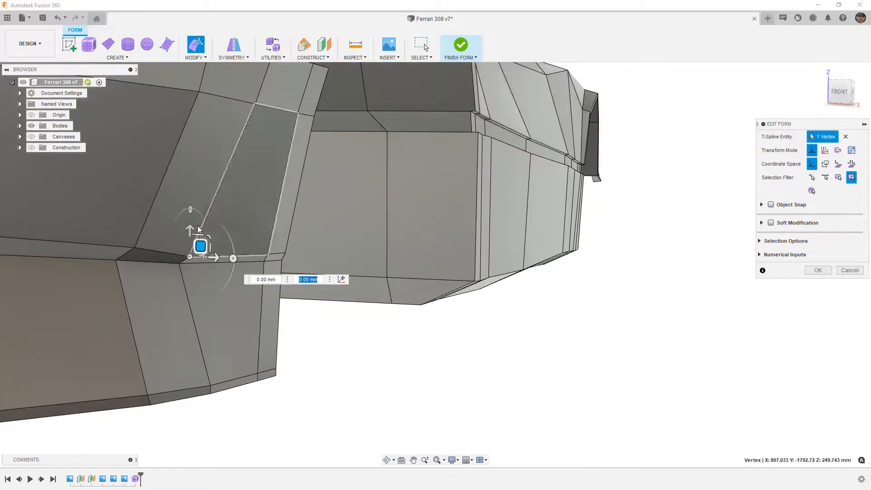
pyautogui.keyDown('shift'); pyautogui.click(135, 247); pyautogui.keyUp('shift')
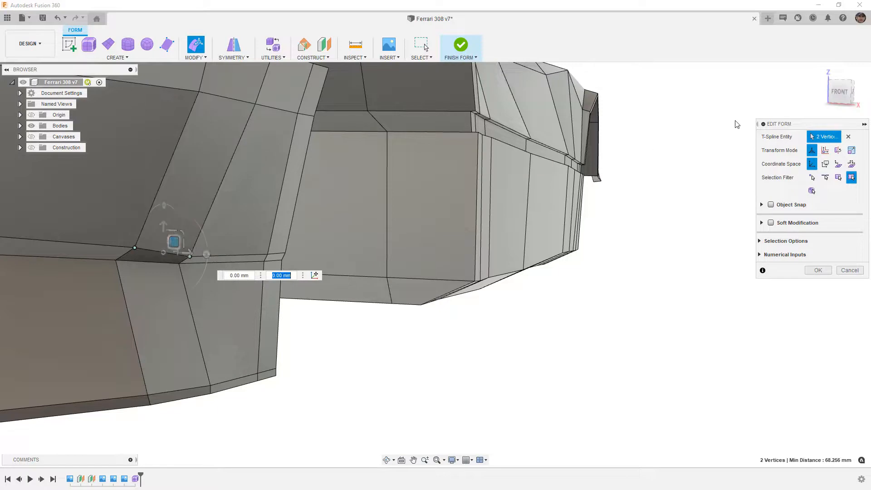
pyautogui.click(826, 94)
pyautogui.scroll(2, 385, 222)
pyautogui.moveTo(404, 221); pyautogui.dragTo(376, 206)
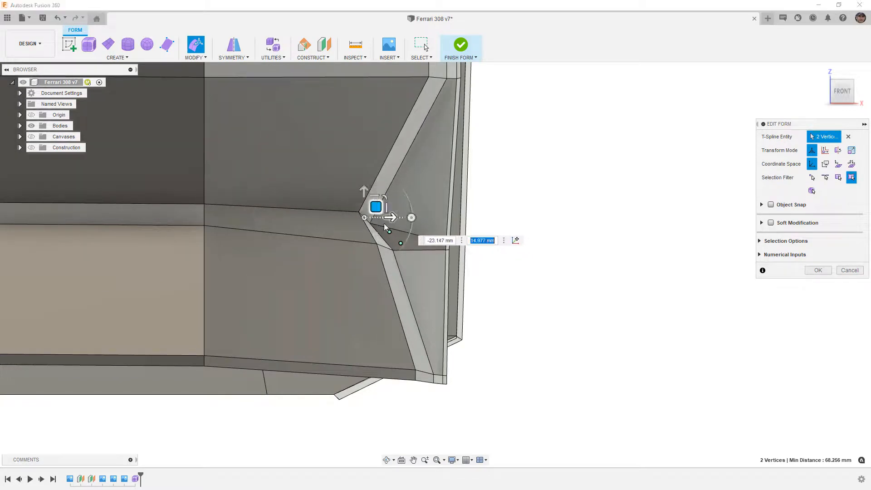
# - Move the waist corner's lower edge about 11.9 mm inward and 9.9 mm up, and the rear-end waist edges about 1 mm outward and 11.2 mm up
pyautogui.click(383, 247)
pyautogui.moveTo(392, 235); pyautogui.dragTo(379, 224)
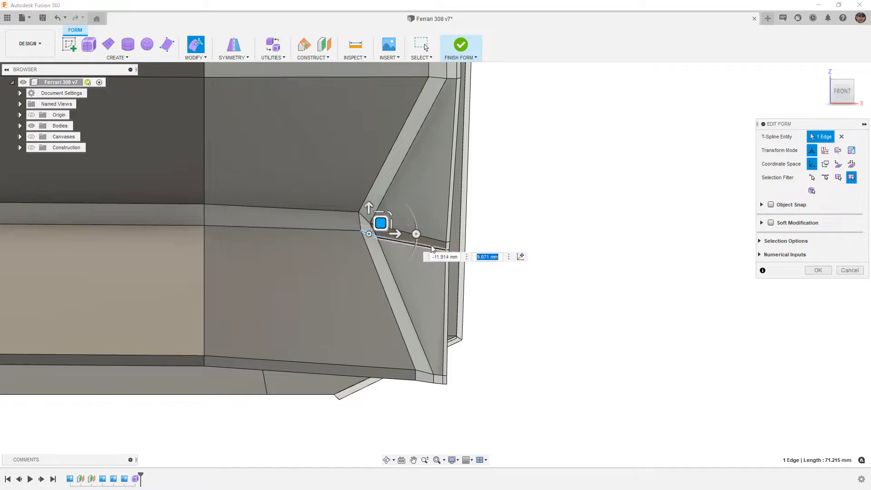
pyautogui.moveTo(454, 256); pyautogui.dragTo(460, 220)
# - Nudge the waist corner's vertices in the front view, the lower rear one about 1.6 mm inward and 3.4 mm up
pyautogui.scroll(5, 363, 224)
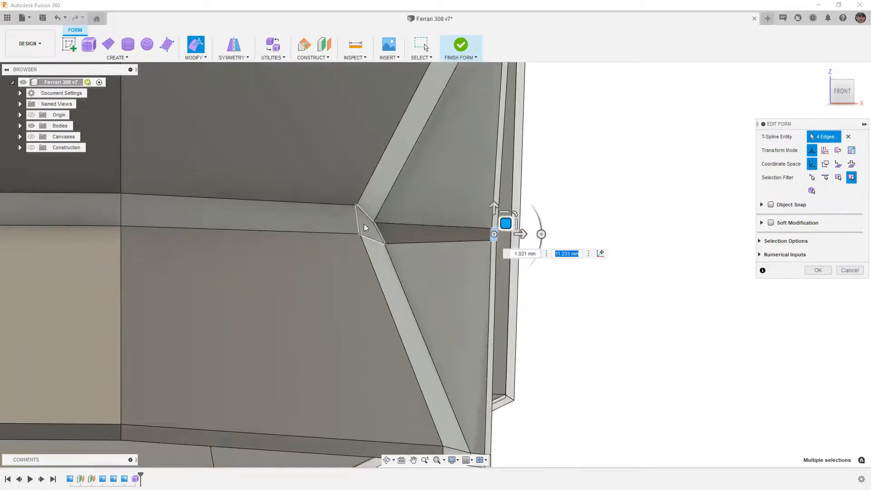
pyautogui.click(356, 201)
pyautogui.moveTo(365, 188); pyautogui.dragTo(397, 231)
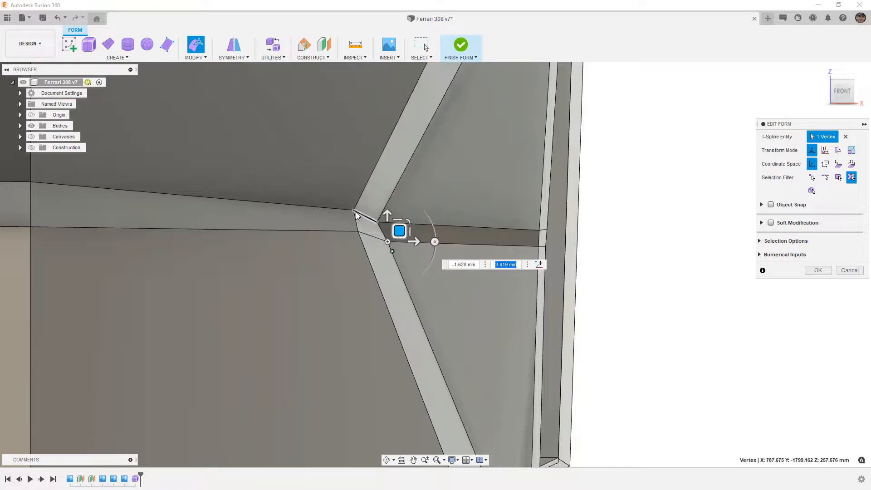
# - Undo the last vertex move and shift the front upper waist-corner vertex about 1.1 mm inward and 0.7 mm down
pyautogui.hotkey('ctrl', 'z')
pyautogui.moveTo(361, 207); pyautogui.dragTo(358, 208)
pyautogui.scroll(-3, 382, 249)
pyautogui.scroll(-5, 383, 250)
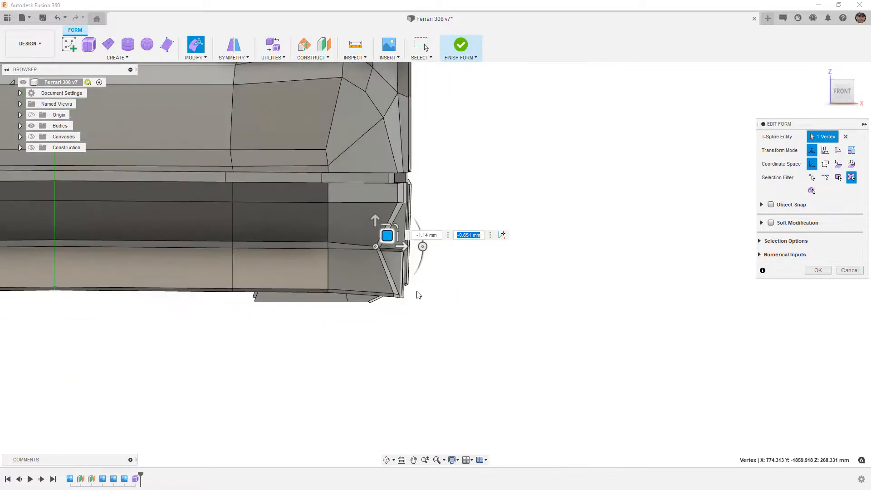
pyautogui.click(460, 304)
# - Move the two front edges of the crease below the bumper's recess forward and slightly down in the side view
pyautogui.hotkey('alt', '3')
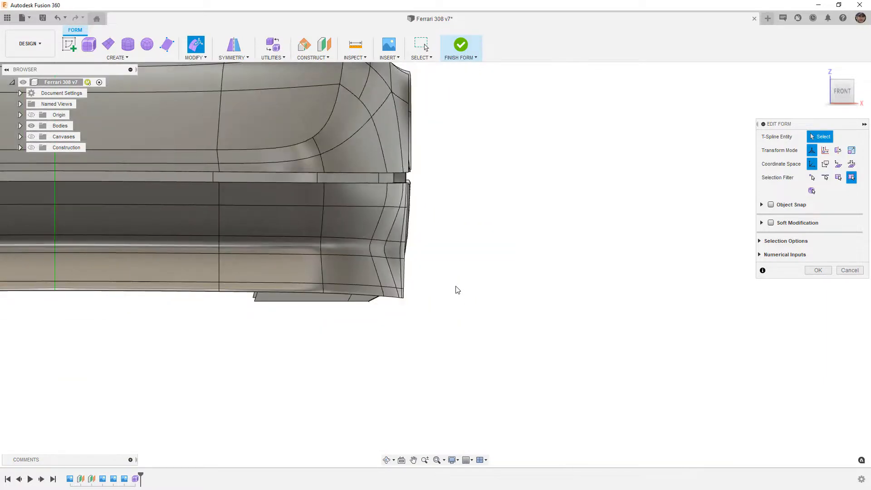
pyautogui.keyDown('shift'); pyautogui.moveTo(412, 293); pyautogui.dragTo(335, 286, button='middle'); pyautogui.keyUp('shift')
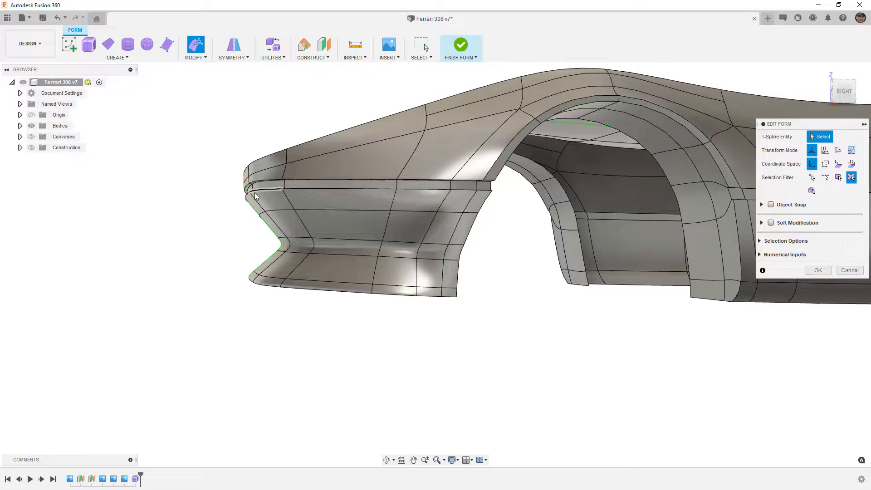
pyautogui.hotkey('alt', '1')
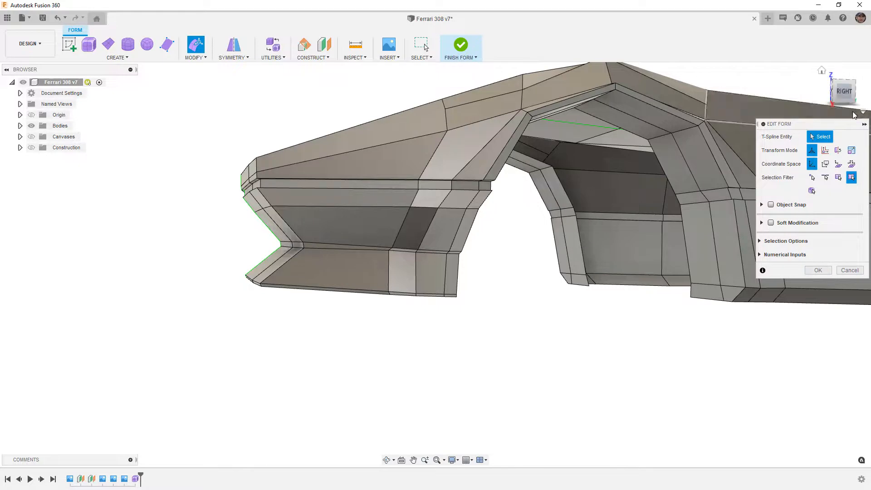
pyautogui.scroll(5, 284, 228)
pyautogui.scroll(2, 243, 201)
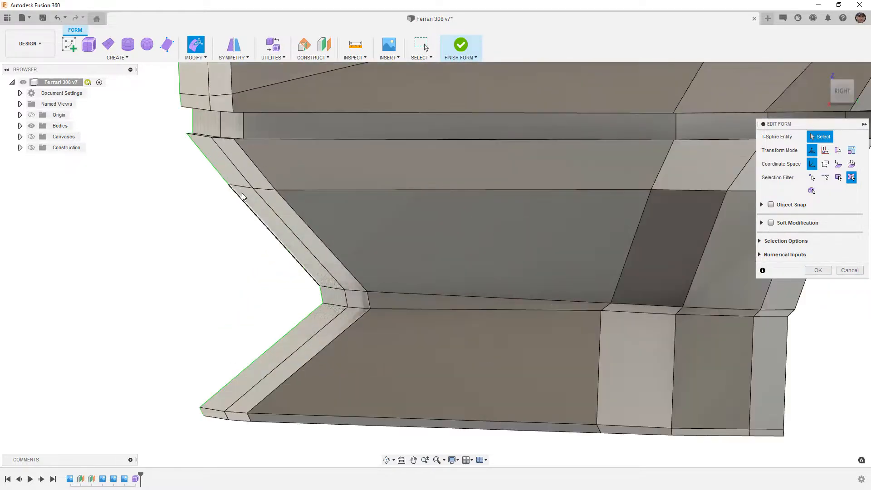
pyautogui.click(242, 189)
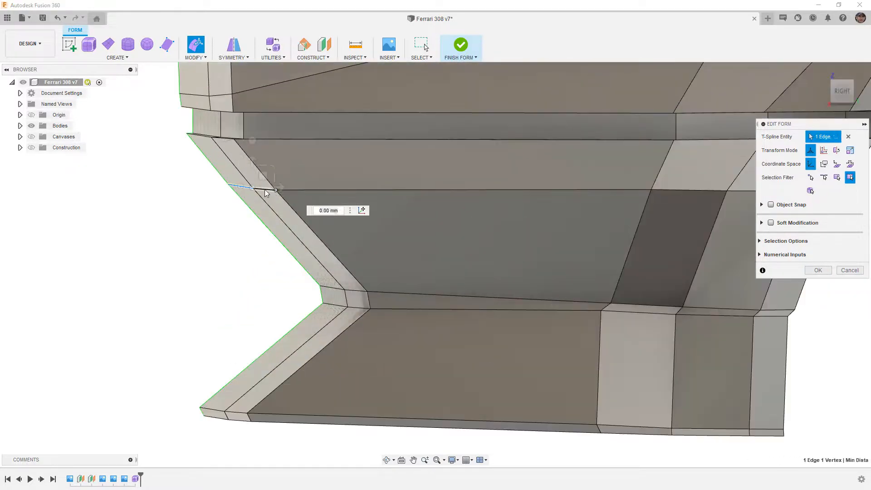
pyautogui.keyDown('shift'); pyautogui.click(265, 189); pyautogui.keyUp('shift')
pyautogui.moveTo(260, 176); pyautogui.dragTo(244, 180)
# - Return the body to smooth display and accept the form edits
pyautogui.hotkey('alt', '3')
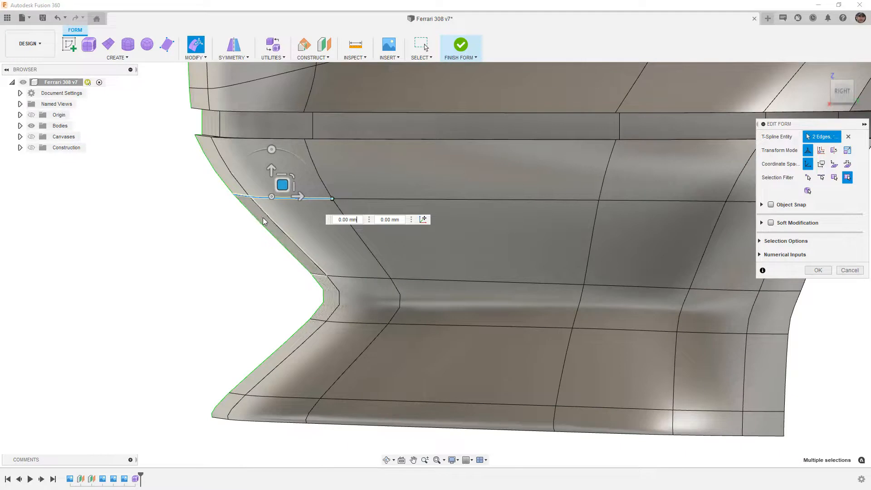
pyautogui.scroll(-8, 325, 254)
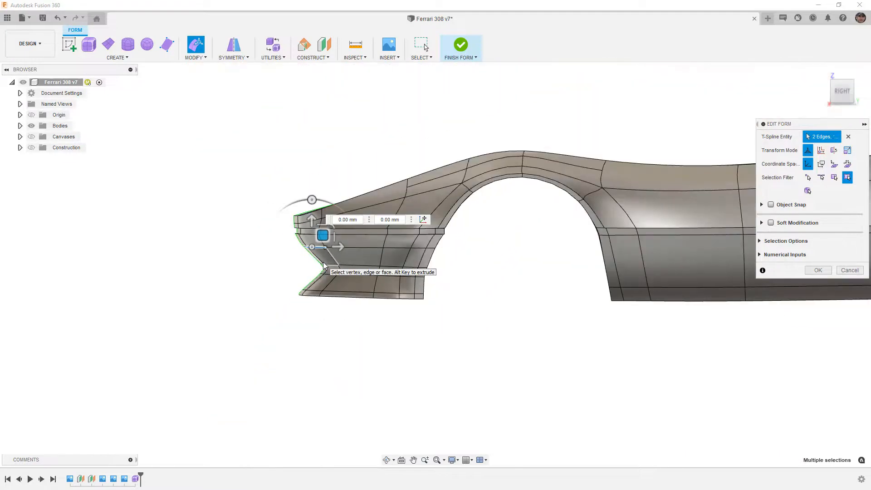
pyautogui.keyDown('shift'); pyautogui.moveTo(358, 336); pyautogui.dragTo(448, 338, button='middle'); pyautogui.keyUp('shift')
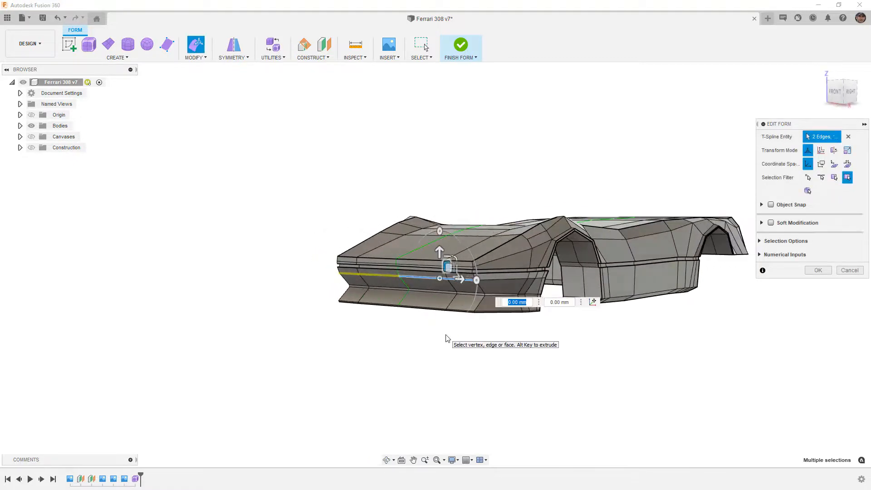
pyautogui.hotkey('alt', '3')
pyautogui.click(816, 270)
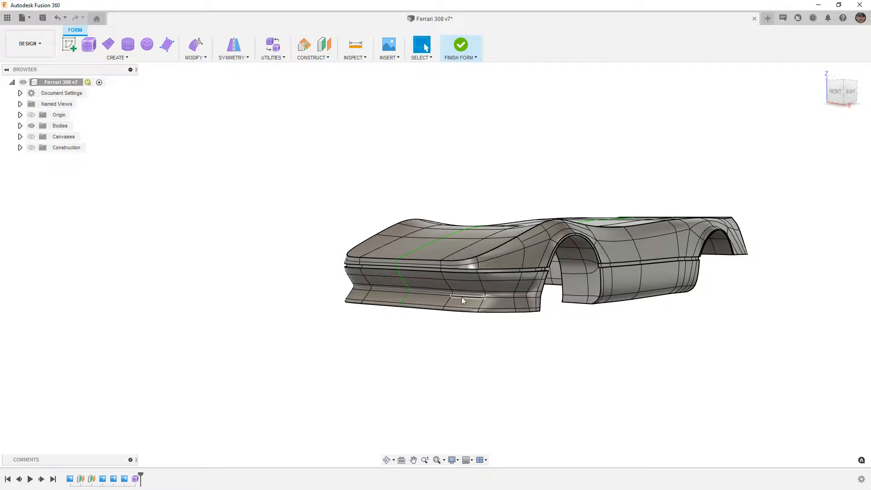
# - Save the design as a new version with the description User Saved
pyautogui.scroll(3, 461, 308)
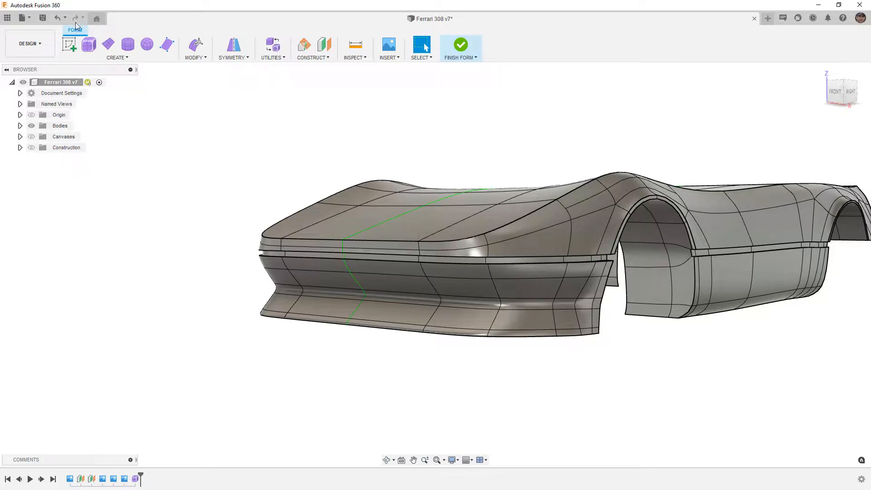
pyautogui.click(43, 19)
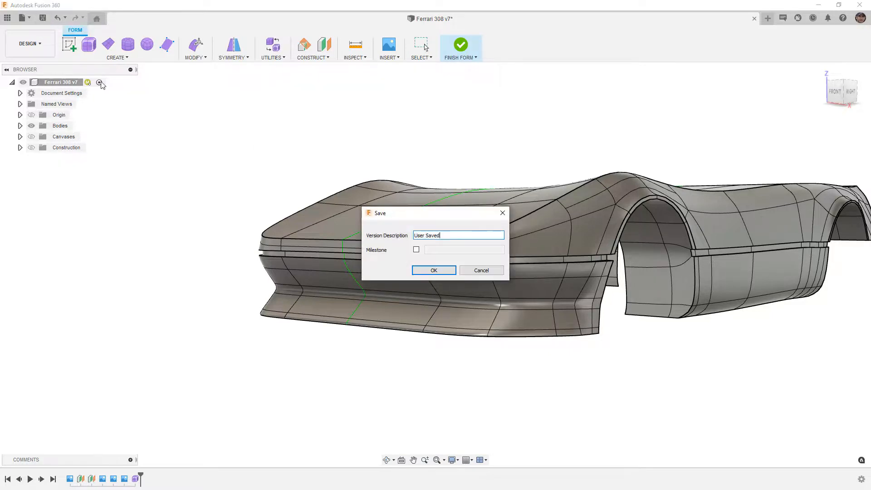
pyautogui.click(434, 271)
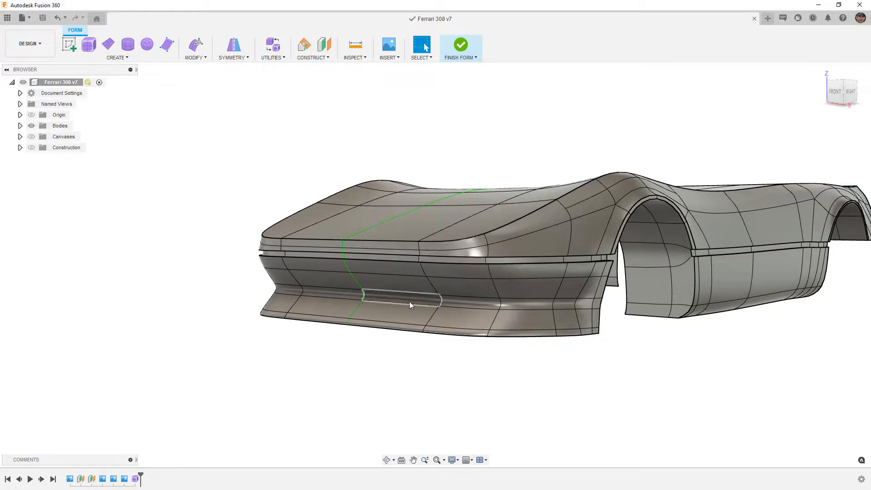
# - Delete the ten central faces around the bumper gap, covering both sides of the centreline and the recessed strips, to open the nose
pyautogui.click(833, 92)
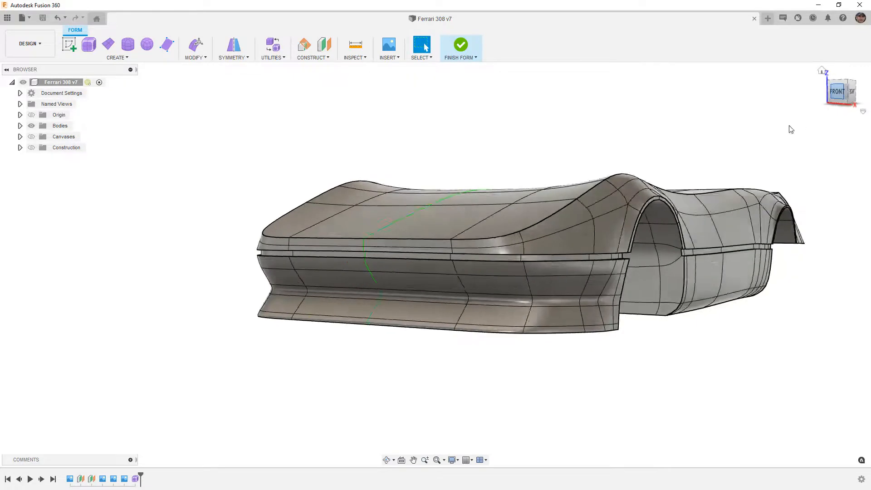
pyautogui.scroll(3, 409, 266)
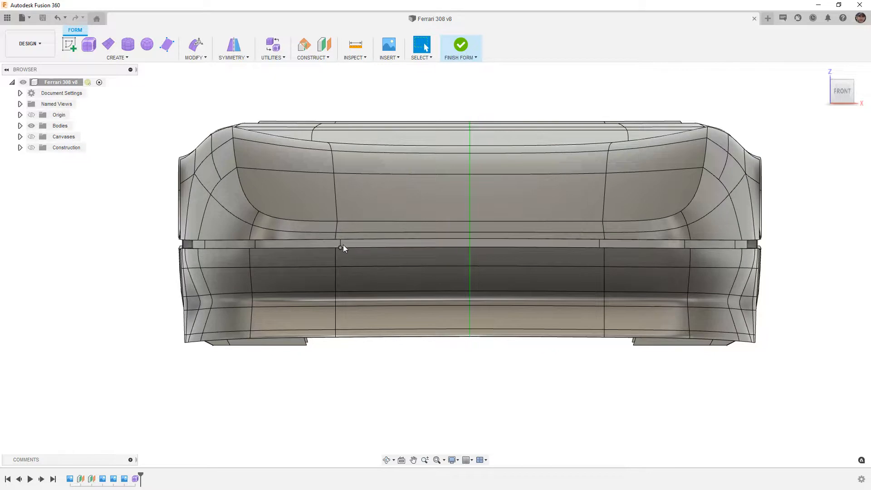
pyautogui.scroll(2, 355, 248)
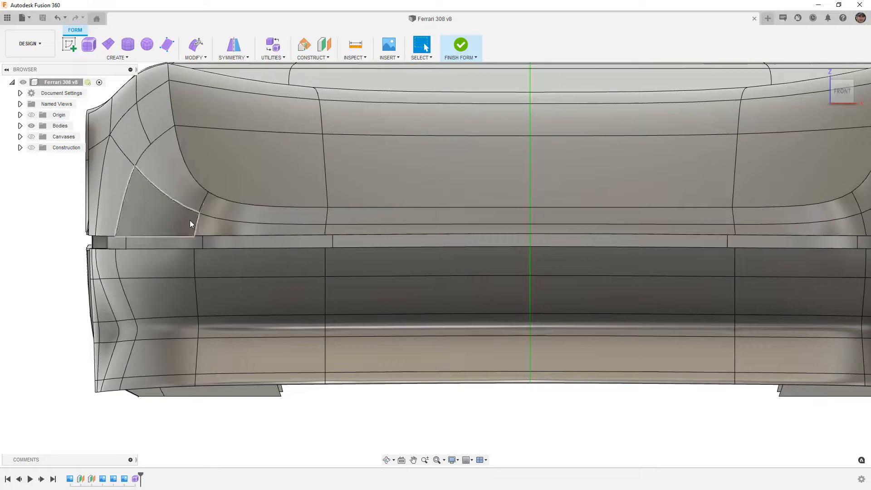
pyautogui.click(344, 229)
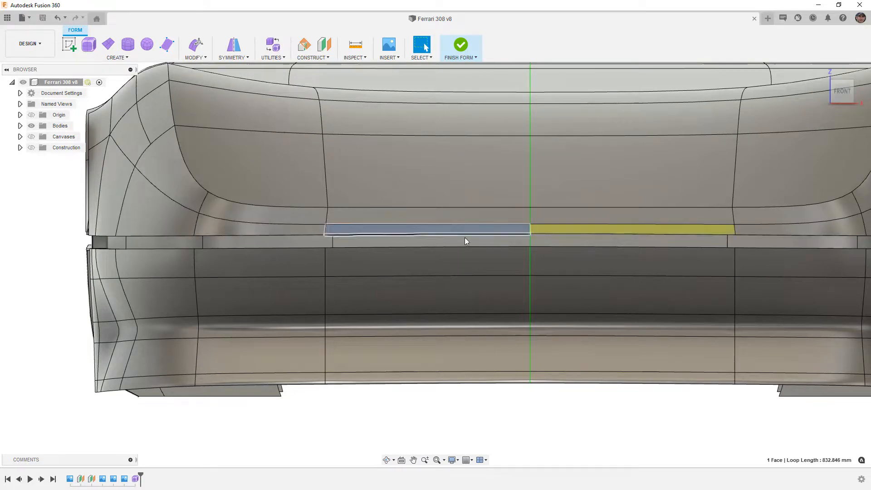
pyautogui.keyDown('shift'); pyautogui.click(559, 229); pyautogui.keyUp('shift')
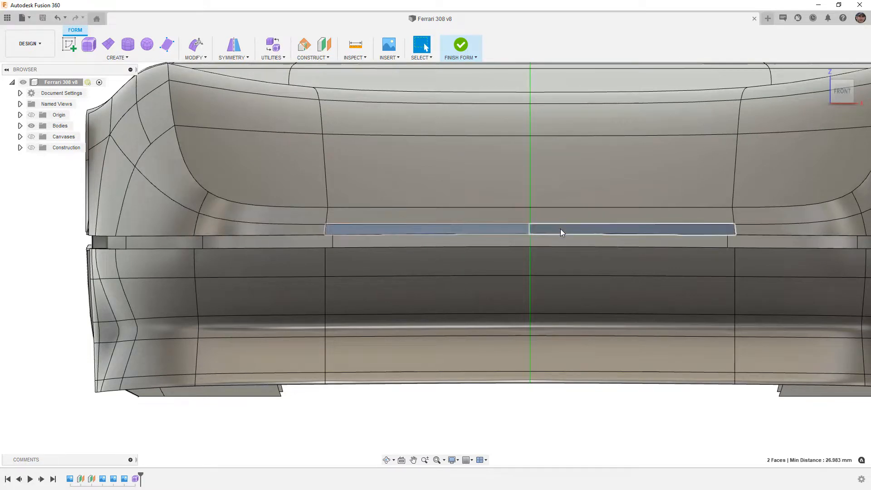
pyautogui.keyDown('shift'); pyautogui.click(368, 242); pyautogui.keyUp('shift')
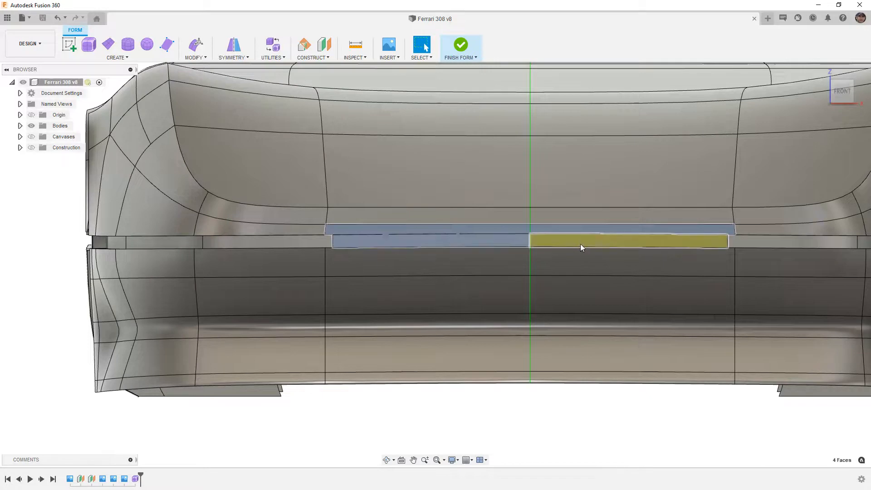
pyautogui.keyDown('shift'); pyautogui.click(580, 244); pyautogui.keyUp('shift')
pyautogui.keyDown('shift'); pyautogui.click(494, 258); pyautogui.keyUp('shift')
pyautogui.keyDown('shift'); pyautogui.click(619, 258); pyautogui.keyUp('shift')
pyautogui.keyDown('shift'); pyautogui.moveTo(561, 292); pyautogui.dragTo(528, 460, button='middle'); pyautogui.keyUp('shift')
pyautogui.keyDown('shift'); pyautogui.moveTo(522, 401); pyautogui.dragTo(523, 393, button='middle'); pyautogui.keyUp('shift')
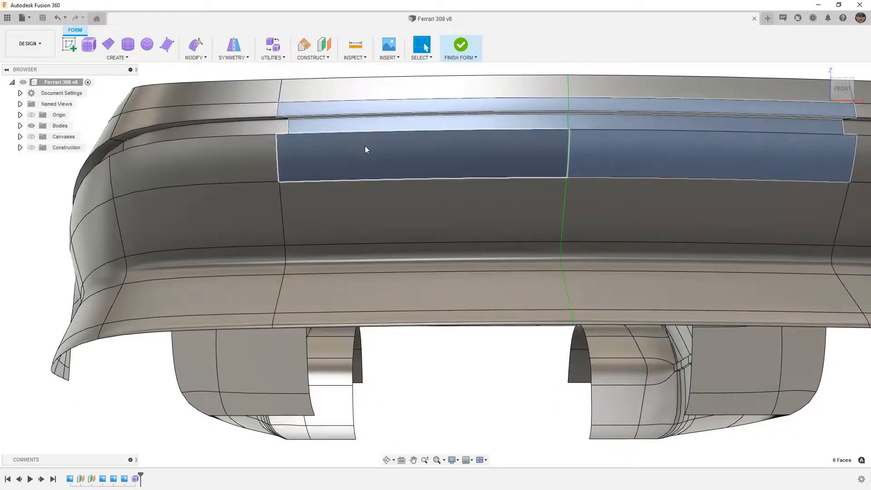
pyautogui.moveTo(446, 170); pyautogui.dragTo(442, 326, button='middle')
pyautogui.keyDown('shift'); pyautogui.moveTo(480, 408); pyautogui.dragTo(479, 379, button='middle'); pyautogui.keyUp('shift')
pyautogui.moveTo(459, 195); pyautogui.dragTo(420, 297, button='middle')
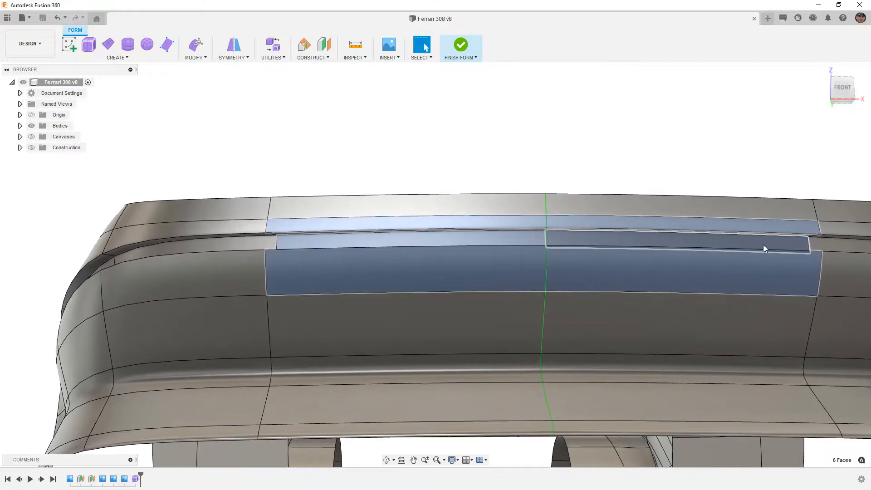
pyautogui.scroll(4, 780, 243)
pyautogui.scroll(2, 254, 208)
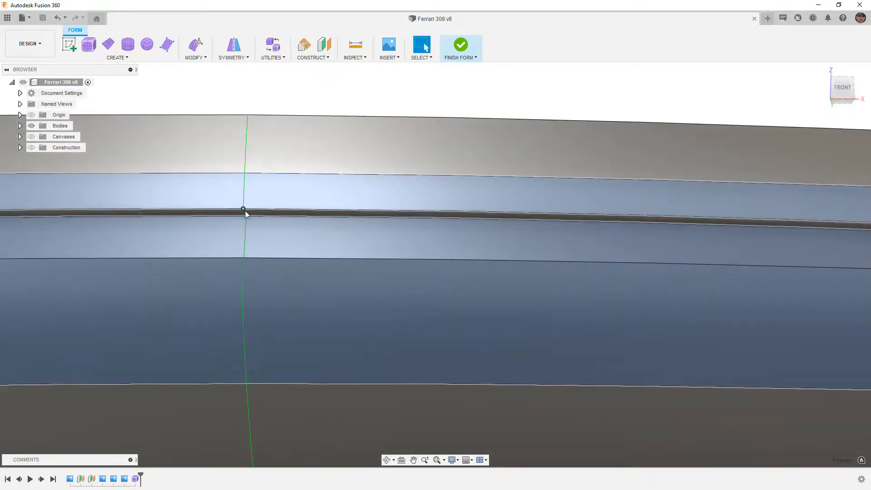
pyautogui.keyDown('shift'); pyautogui.click(235, 211); pyautogui.keyUp('shift')
pyautogui.scroll(-8, 301, 228)
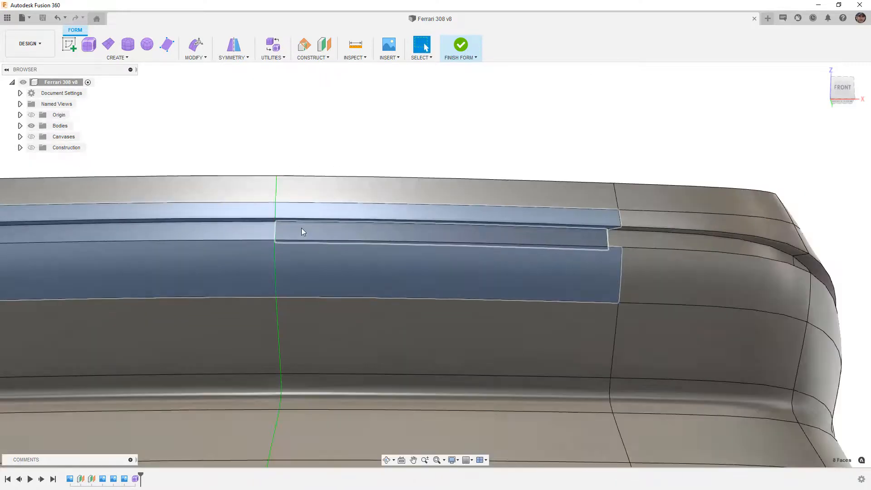
pyautogui.keyDown('shift'); pyautogui.moveTo(362, 243); pyautogui.dragTo(428, 56, button='middle'); pyautogui.keyUp('shift')
pyautogui.scroll(3, 336, 262)
pyautogui.scroll(5, 336, 262)
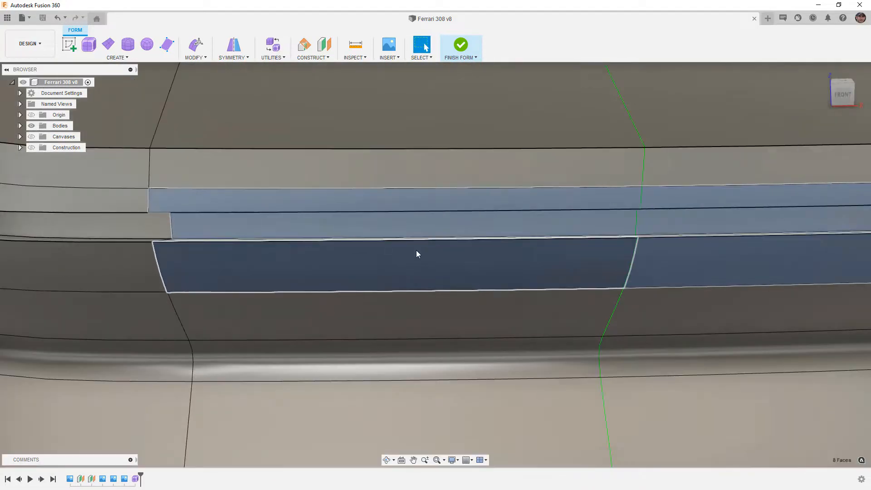
pyautogui.keyDown('shift'); pyautogui.moveTo(562, 258); pyautogui.dragTo(555, 261, button='middle'); pyautogui.keyUp('shift')
pyautogui.keyDown('shift'); pyautogui.click(624, 235); pyautogui.keyUp('shift')
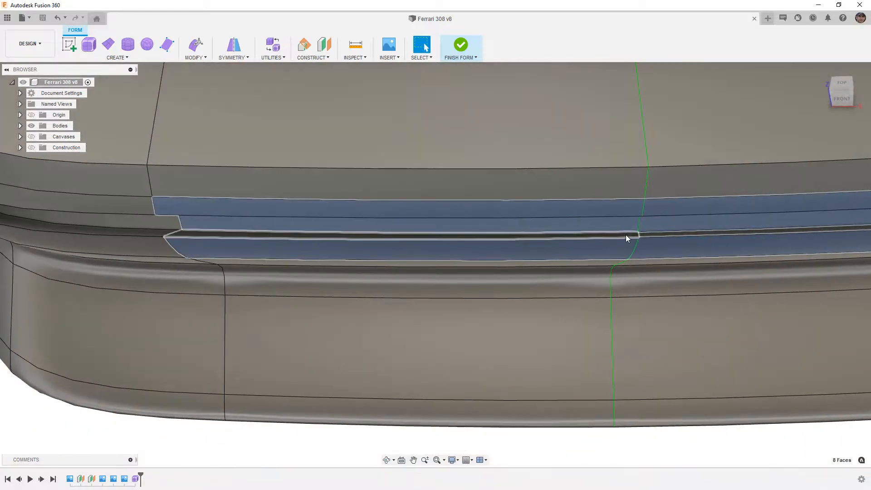
pyautogui.keyDown('shift'); pyautogui.click(645, 235); pyautogui.keyUp('shift')
pyautogui.scroll(-5, 481, 260)
pyautogui.click(842, 99)
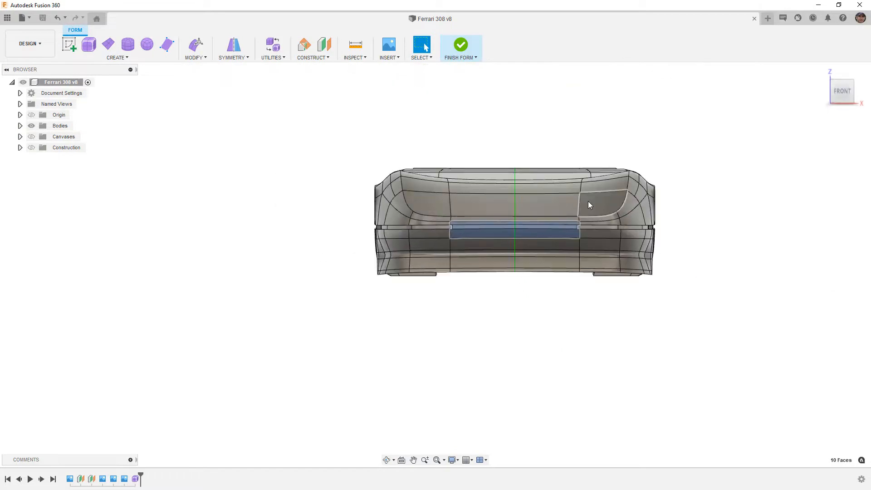
pyautogui.press('Delete')
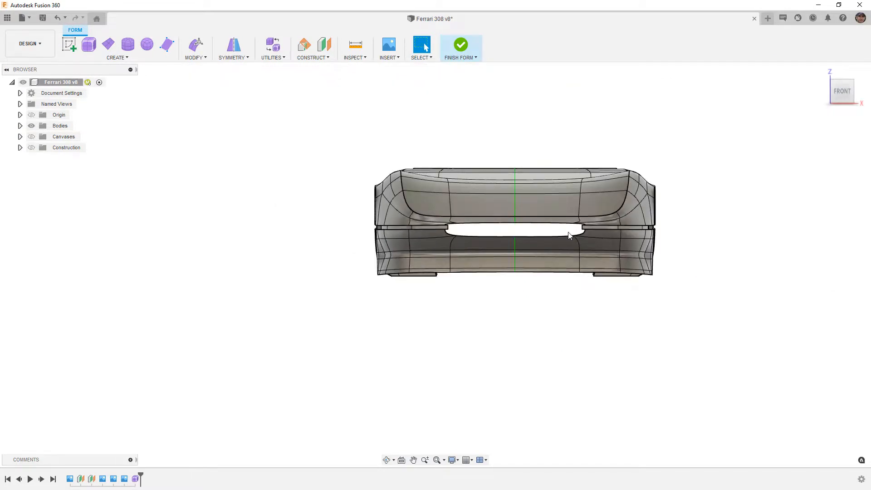
# - Switch the body to box display for editing the new front opening
pyautogui.scroll(6, 569, 235)
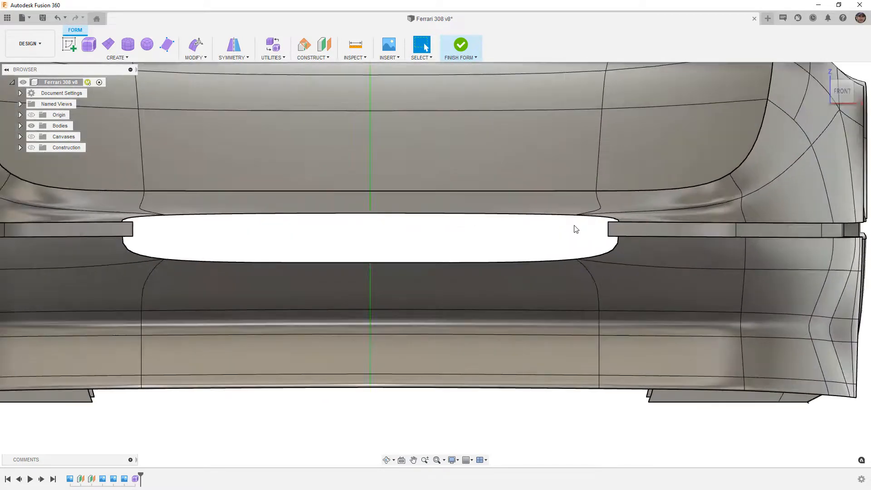
pyautogui.click(553, 208)
pyautogui.hotkey('ctrl', '1')
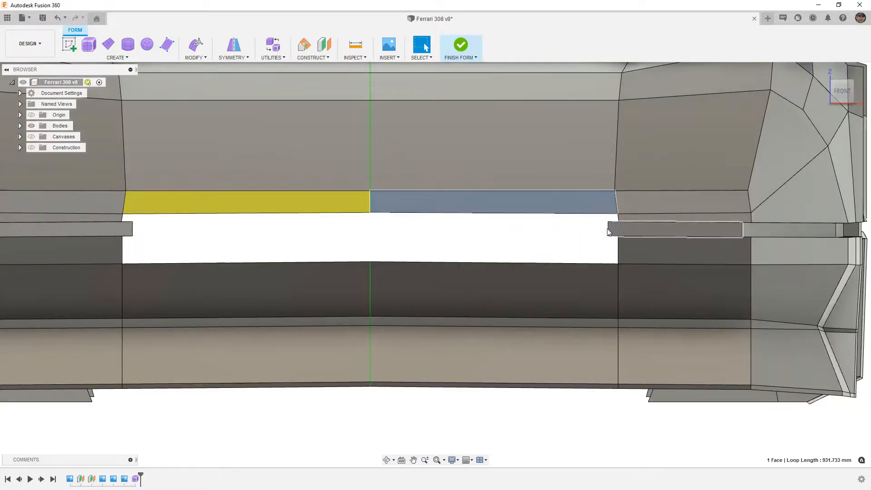
pyautogui.click(132, 229)
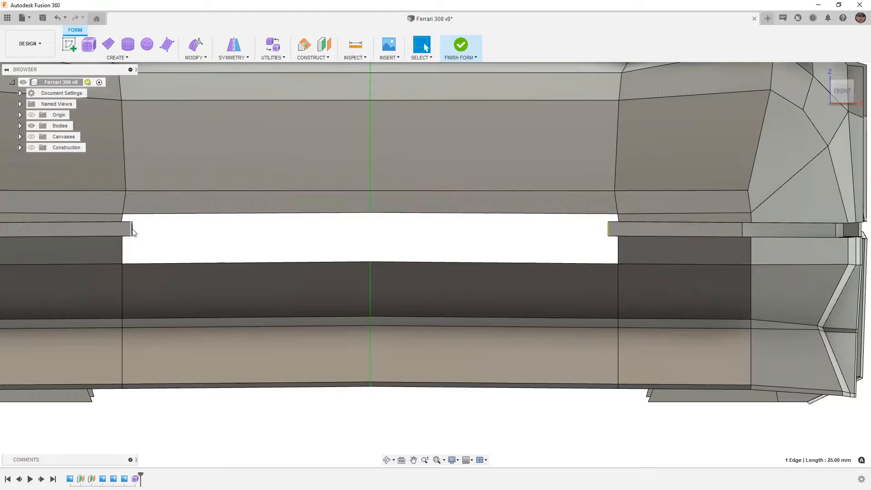
# - With Edit Form, extrude the two upper edges of the front opening about 70 mm rearward in the side view
pyautogui.click(196, 44)
pyautogui.moveTo(150, 212); pyautogui.dragTo(134, 217)
pyautogui.click(353, 248)
pyautogui.keyDown('shift'); pyautogui.moveTo(390, 243); pyautogui.dragTo(419, 262, button='middle'); pyautogui.keyUp('shift')
pyautogui.scroll(-5, 420, 262)
pyautogui.keyDown('shift'); pyautogui.moveTo(330, 253); pyautogui.dragTo(230, 219, button='middle'); pyautogui.keyUp('shift')
pyautogui.doubleClick(271, 222)
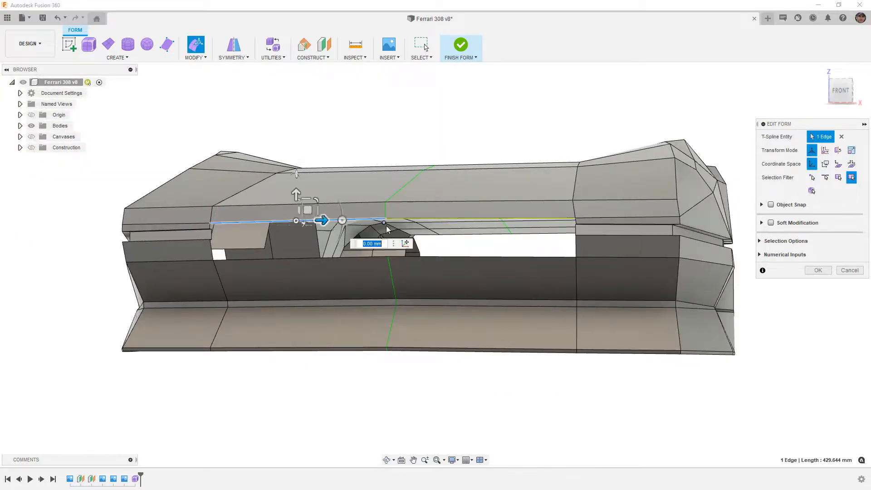
pyautogui.keyDown('shift'); pyautogui.moveTo(387, 255); pyautogui.dragTo(232, 291, button='middle'); pyautogui.keyUp('shift')
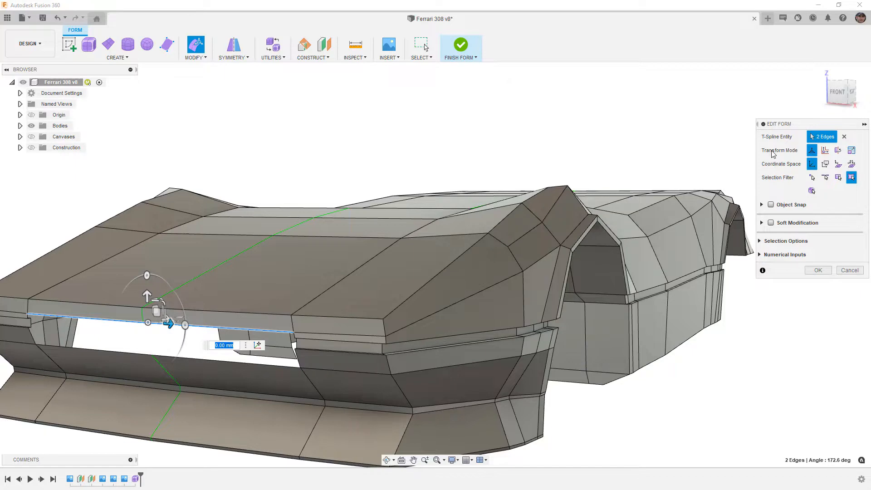
pyautogui.click(851, 94)
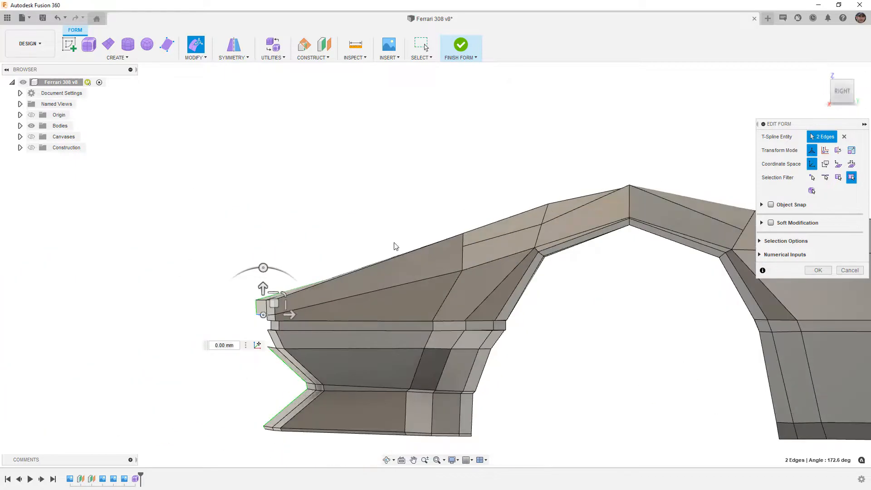
pyautogui.scroll(2, 292, 324)
pyautogui.scroll(2, 275, 321)
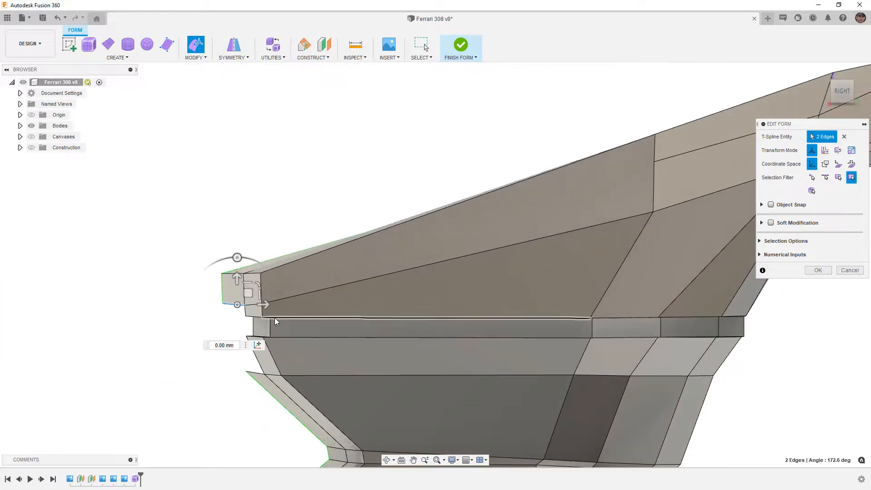
pyautogui.moveTo(271, 304); pyautogui.dragTo(324, 307)
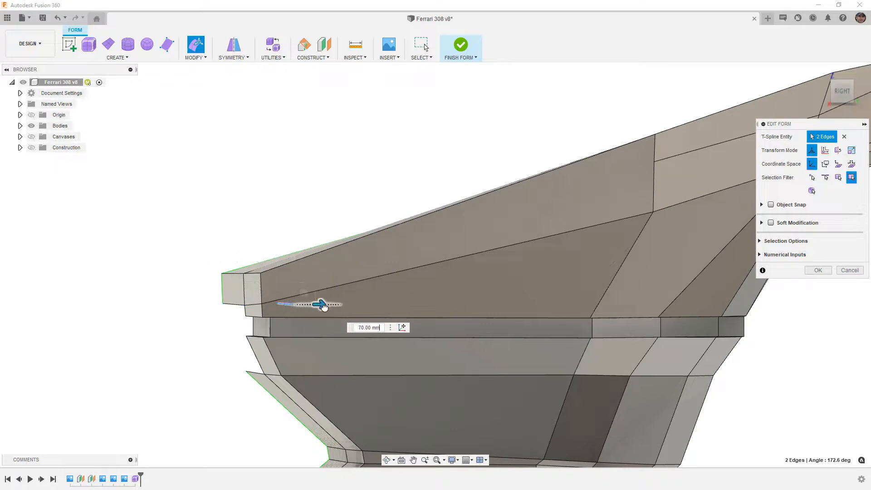
# - Extrude the two lower edges of the front opening 75 mm rearward in the side view
pyautogui.moveTo(322, 354); pyautogui.dragTo(356, 343, button='middle')
pyautogui.keyDown('shift'); pyautogui.moveTo(356, 343); pyautogui.dragTo(360, 342); pyautogui.keyUp('shift')
pyautogui.keyDown('shift'); pyautogui.moveTo(359, 342); pyautogui.dragTo(336, 343, button='middle'); pyautogui.keyUp('shift')
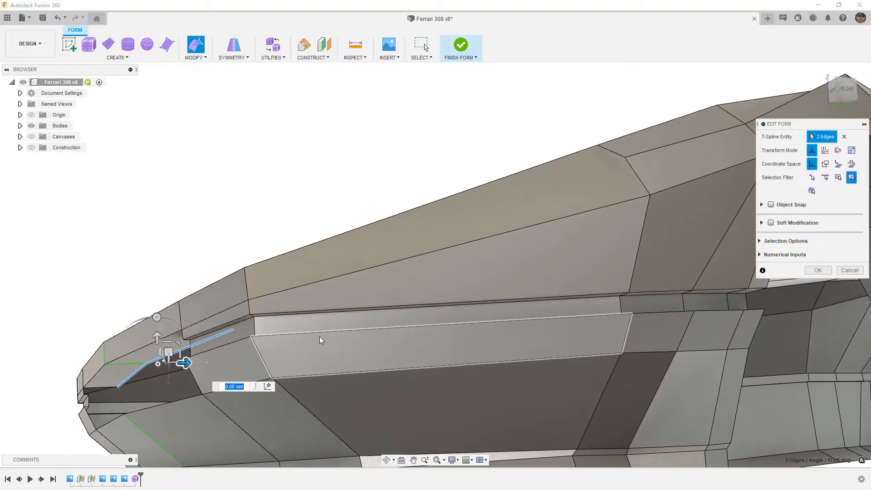
pyautogui.scroll(-3, 317, 339)
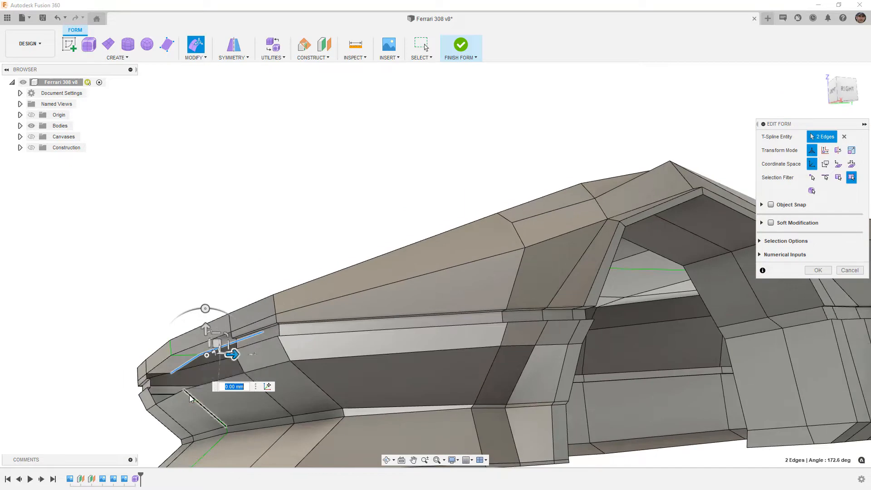
pyautogui.doubleClick(173, 394)
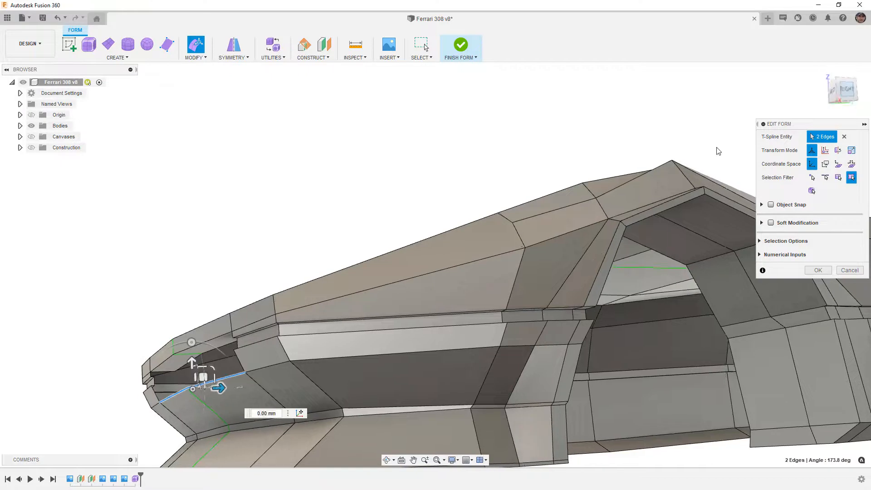
pyautogui.click(846, 89)
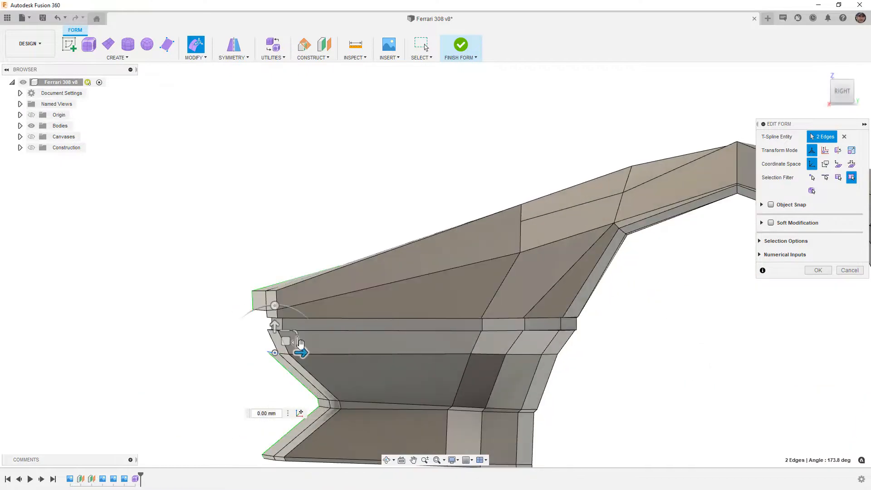
pyautogui.moveTo(301, 352); pyautogui.dragTo(339, 353)
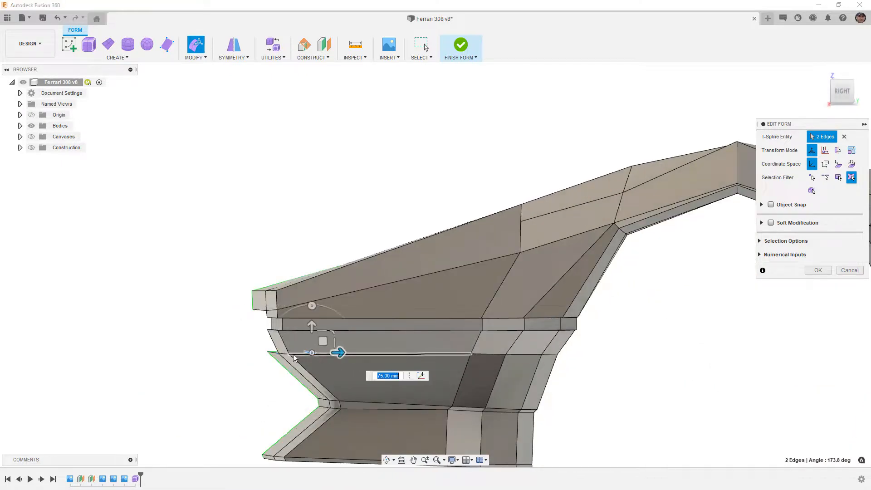
# - Extrude the five stepped side edges of the front opening about 55 mm rearward
pyautogui.keyDown('shift'); pyautogui.moveTo(298, 367); pyautogui.dragTo(350, 315, button='middle'); pyautogui.keyUp('shift')
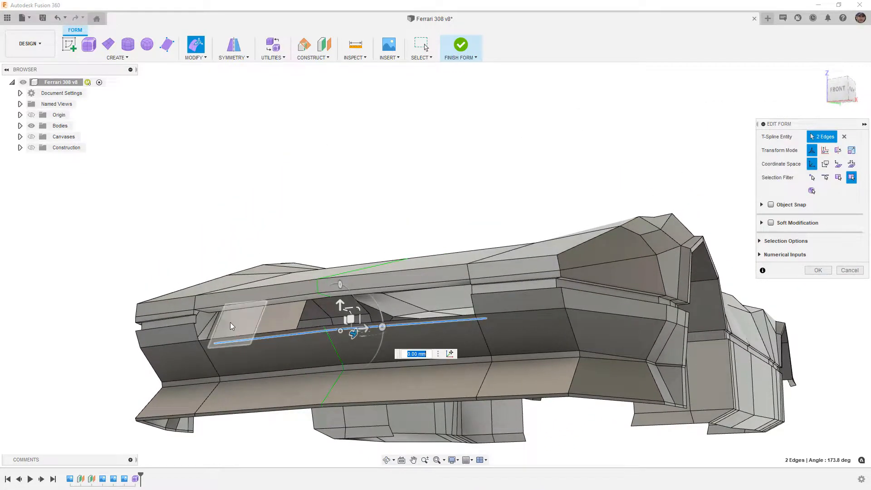
pyautogui.scroll(5, 230, 326)
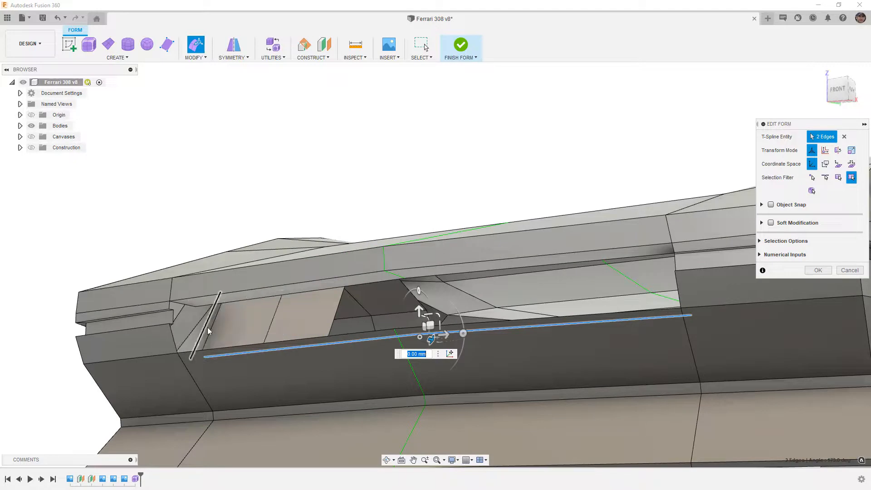
pyautogui.keyDown('shift'); pyautogui.moveTo(305, 330); pyautogui.dragTo(310, 353, button='middle'); pyautogui.keyUp('shift')
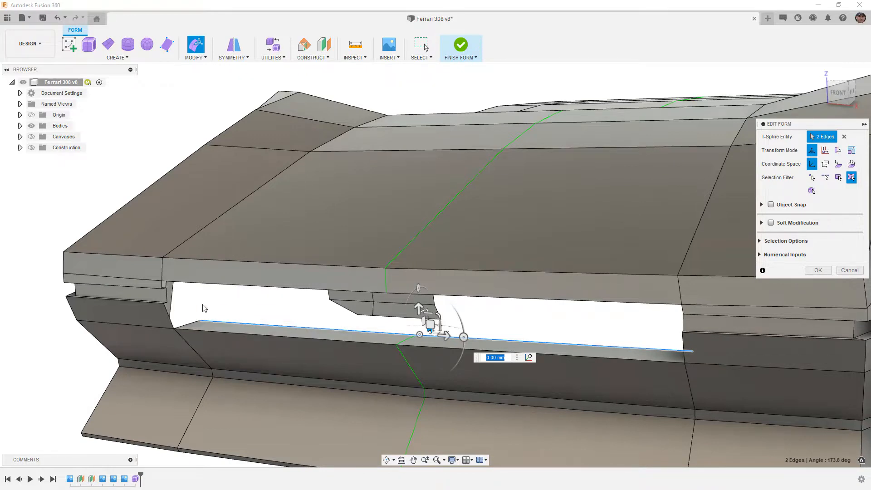
pyautogui.click(172, 316)
pyautogui.moveTo(172, 312); pyautogui.dragTo(259, 270, button='middle')
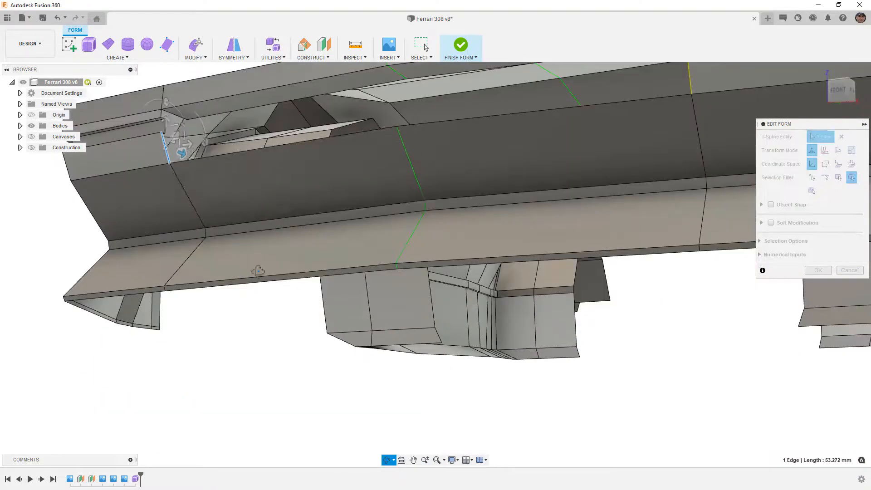
pyautogui.moveTo(226, 132); pyautogui.dragTo(232, 151, button='middle')
pyautogui.scroll(6, 231, 151)
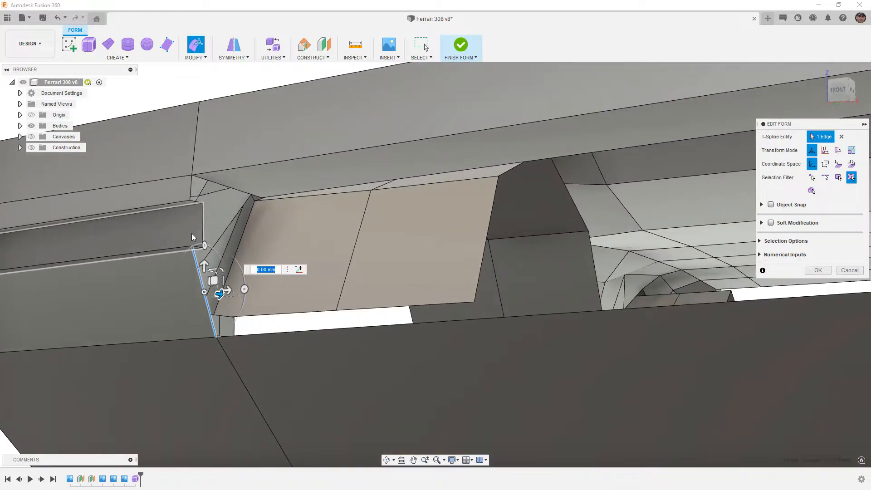
pyautogui.keyDown('shift'); pyautogui.click(197, 246); pyautogui.keyUp('shift')
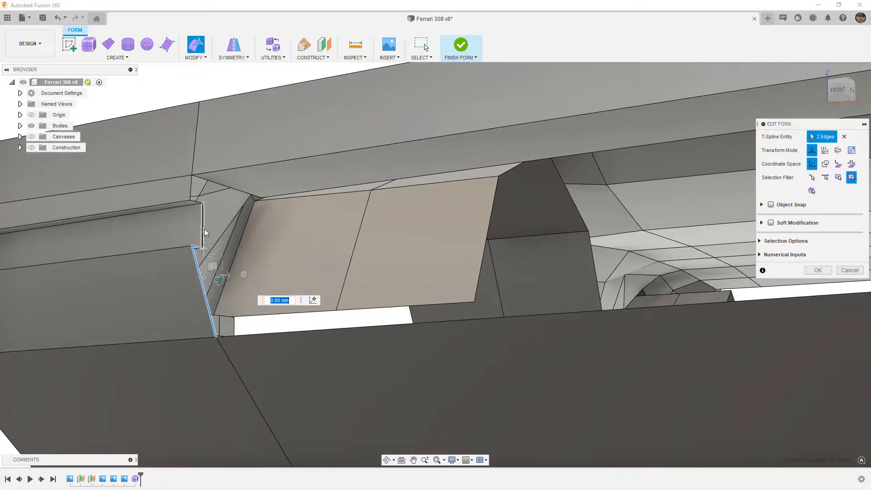
pyautogui.keyDown('shift'); pyautogui.click(202, 209); pyautogui.keyUp('shift')
pyautogui.keyDown('shift'); pyautogui.click(197, 201); pyautogui.keyUp('shift')
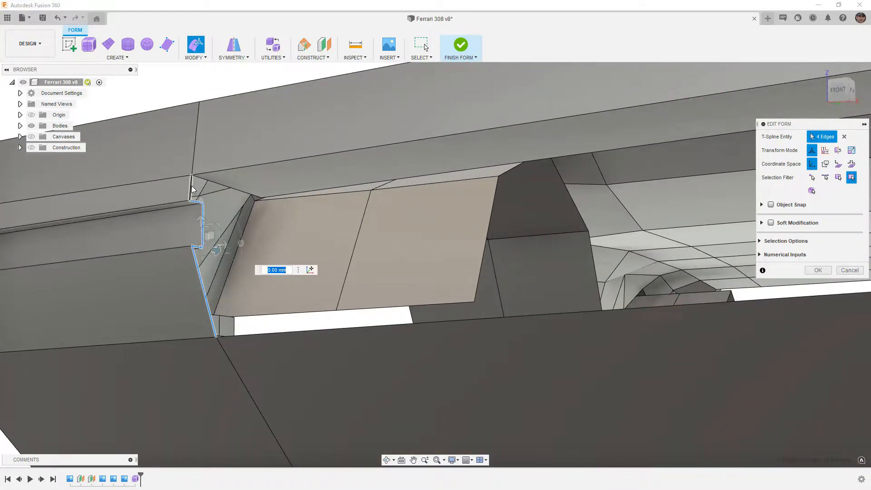
pyautogui.keyDown('shift'); pyautogui.click(191, 188); pyautogui.keyUp('shift')
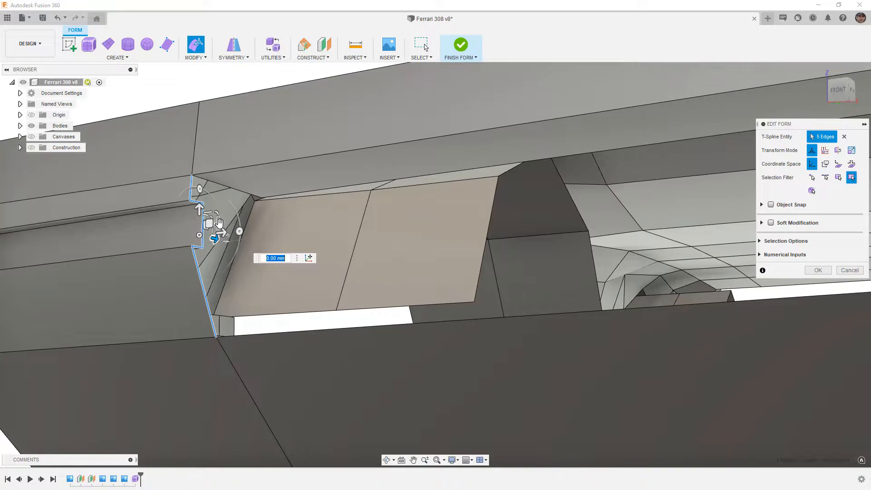
pyautogui.moveTo(222, 236); pyautogui.dragTo(266, 255)
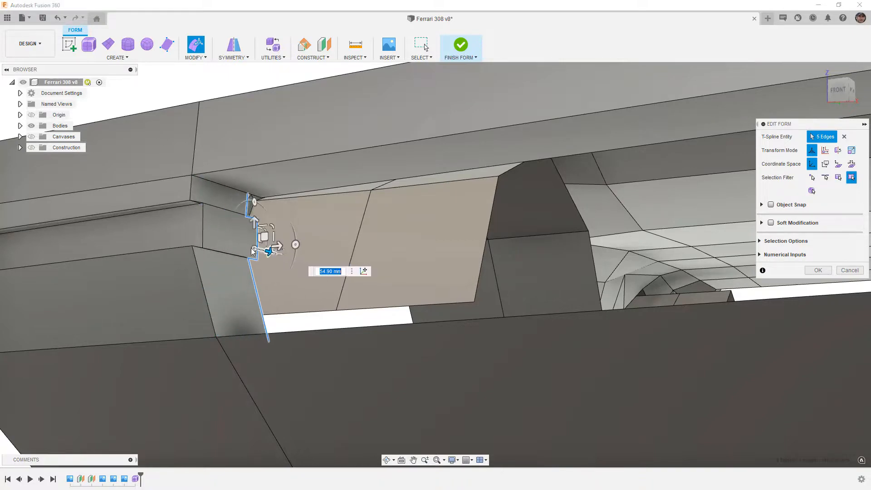
# - Lower the front vertical edge of the recessed strip's new side face slightly, shift it about 7 mm outward, and adjust the face's rear edge
pyautogui.click(203, 216)
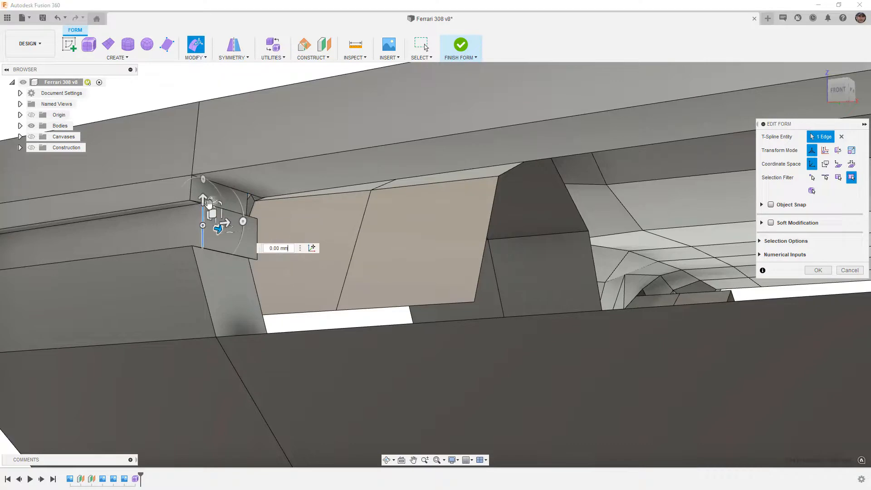
pyautogui.moveTo(213, 201); pyautogui.dragTo(213, 206)
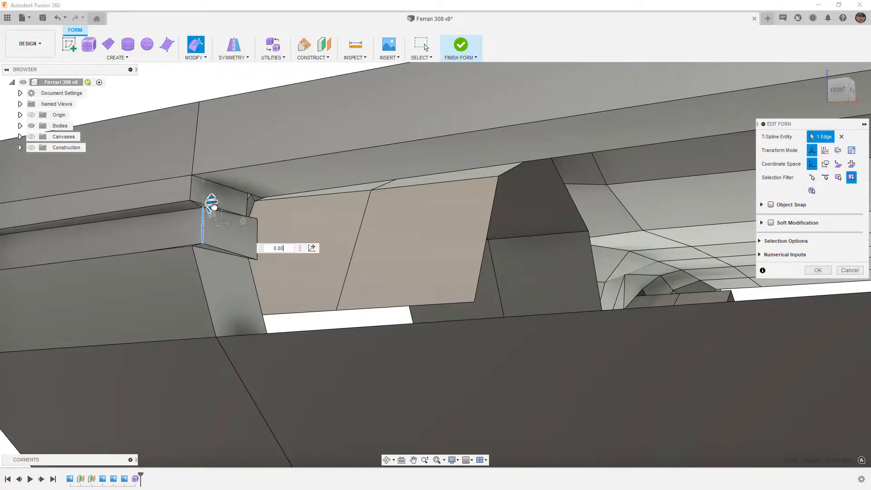
pyautogui.keyDown('shift'); pyautogui.moveTo(214, 239); pyautogui.dragTo(237, 241, button='middle'); pyautogui.keyUp('shift')
pyautogui.moveTo(238, 240); pyautogui.dragTo(227, 243)
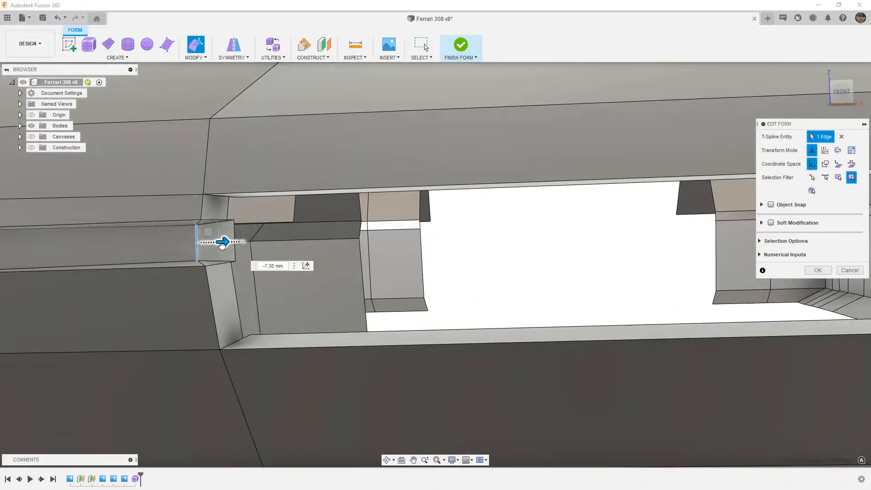
pyautogui.keyDown('shift'); pyautogui.moveTo(226, 272); pyautogui.dragTo(256, 258, button='middle'); pyautogui.keyUp('shift')
pyautogui.click(249, 237)
pyautogui.moveTo(132, 236); pyautogui.dragTo(320, 255, button='middle')
pyautogui.moveTo(303, 241); pyautogui.dragTo(292, 249)
pyautogui.keyDown('shift'); pyautogui.moveTo(191, 235); pyautogui.dragTo(414, 282, button='middle'); pyautogui.keyUp('shift')
pyautogui.moveTo(457, 278); pyautogui.dragTo(442, 280)
pyautogui.keyDown('shift'); pyautogui.moveTo(442, 280); pyautogui.dragTo(445, 301, button='middle'); pyautogui.keyUp('shift')
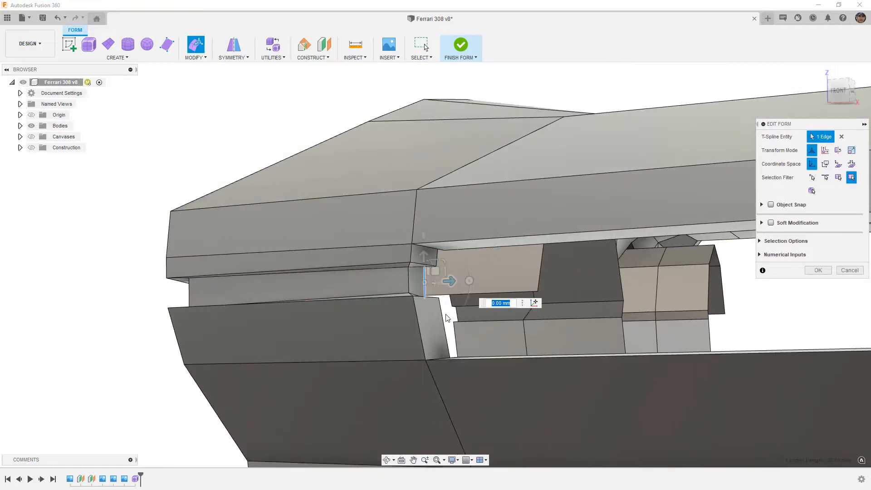
# - Weld the side flange's upper and lower rear corner vertices to the matching corners of the opening's upper and lower flanges
pyautogui.click(209, 113)
pyautogui.click(195, 57)
pyautogui.click(217, 164)
pyautogui.scroll(4, 499, 284)
pyautogui.scroll(3, 394, 181)
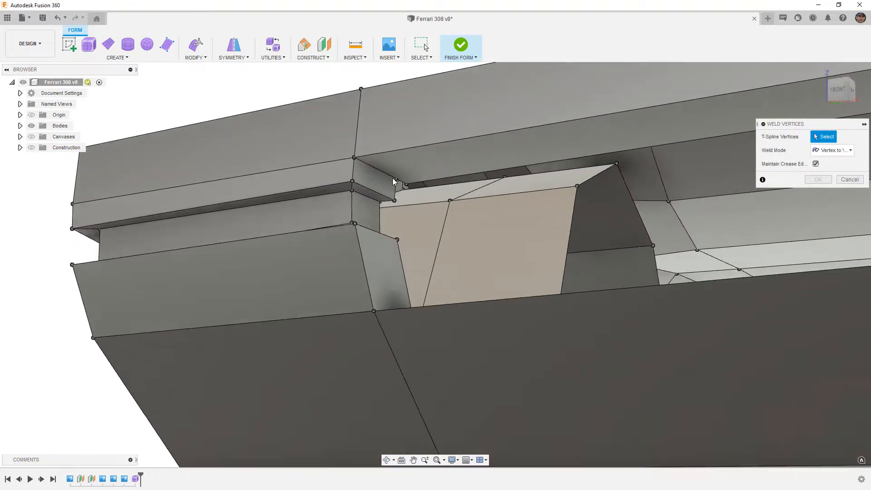
pyautogui.click(399, 179)
pyautogui.click(413, 186)
pyautogui.keyDown('shift'); pyautogui.moveTo(431, 290); pyautogui.dragTo(431, 155, button='middle'); pyautogui.keyUp('shift')
pyautogui.scroll(-5, 431, 156)
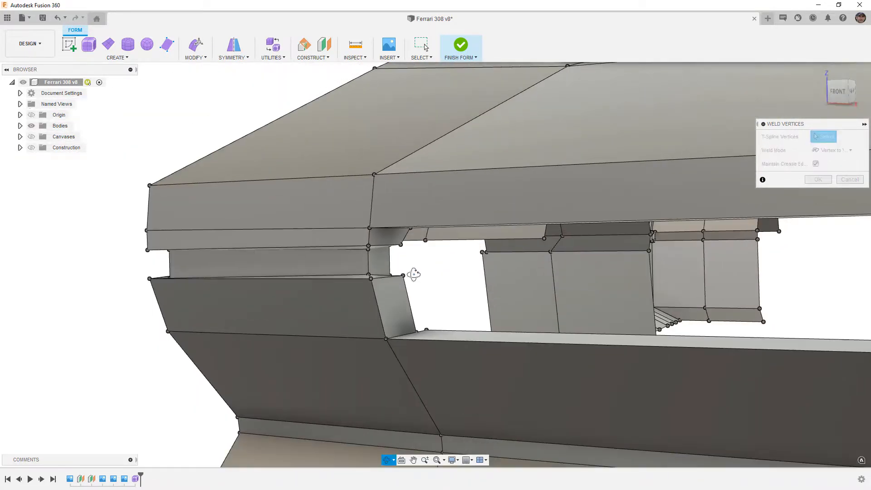
pyautogui.click(425, 327)
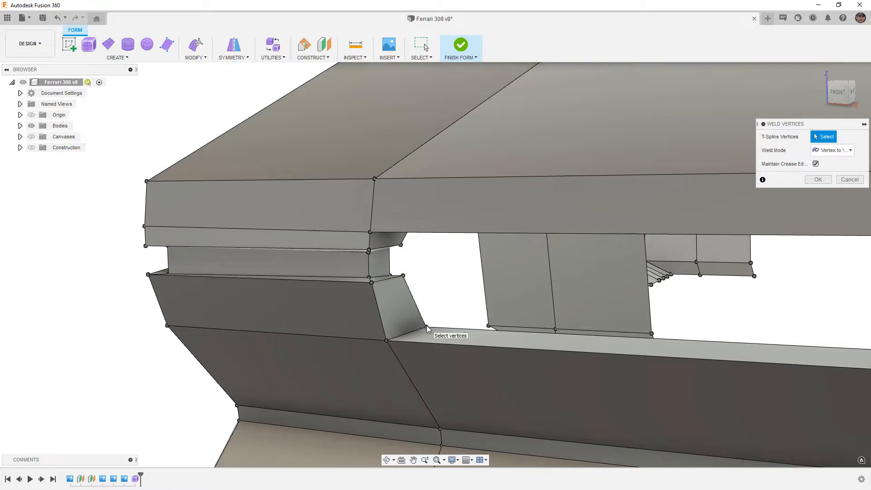
pyautogui.click(818, 180)
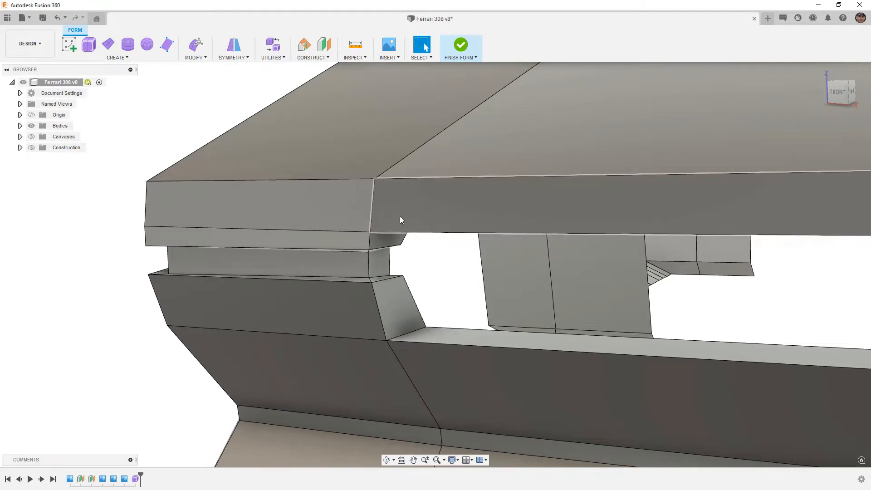
# - Switch the body to smooth display and uncrease the flange edges at the opening's upper and lower side corners to round them
pyautogui.keyDown('shift'); pyautogui.moveTo(417, 284); pyautogui.dragTo(400, 228, button='middle'); pyautogui.keyUp('shift')
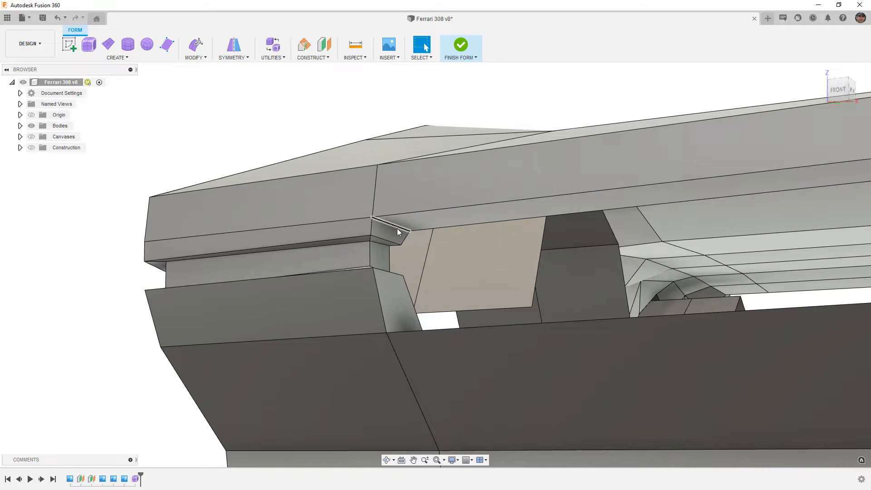
pyautogui.hotkey('alt', '3')
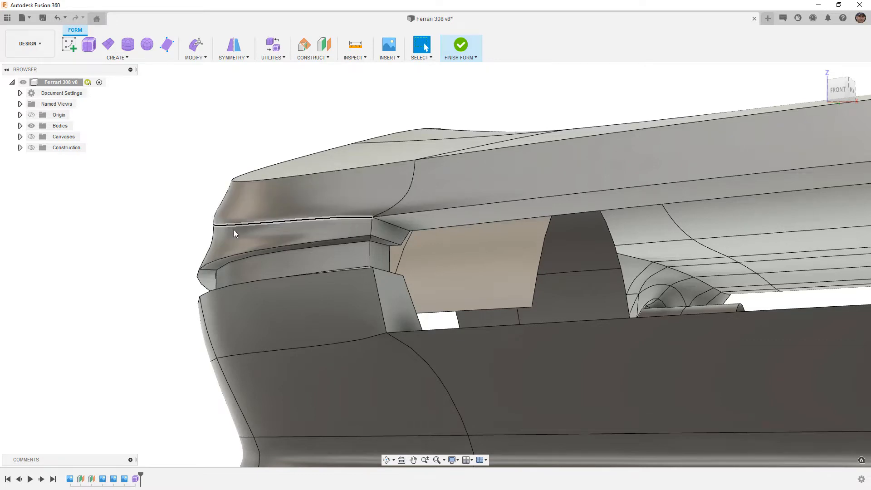
pyautogui.click(400, 227)
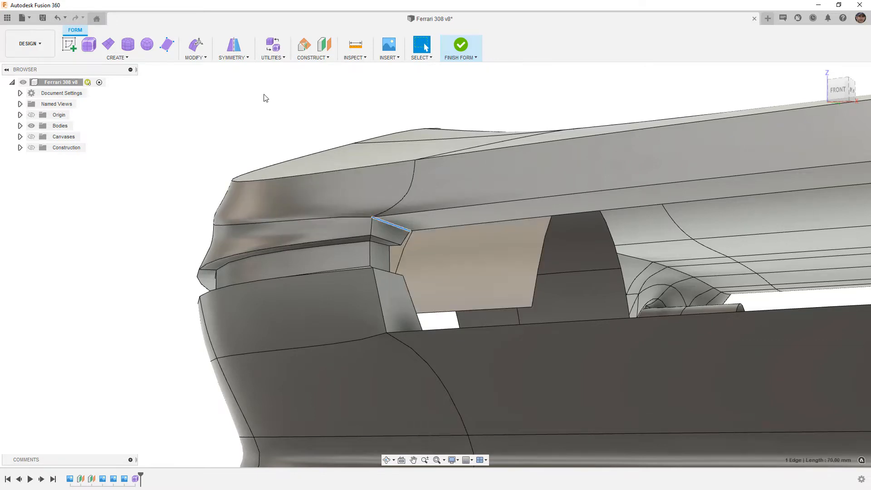
pyautogui.click(204, 58)
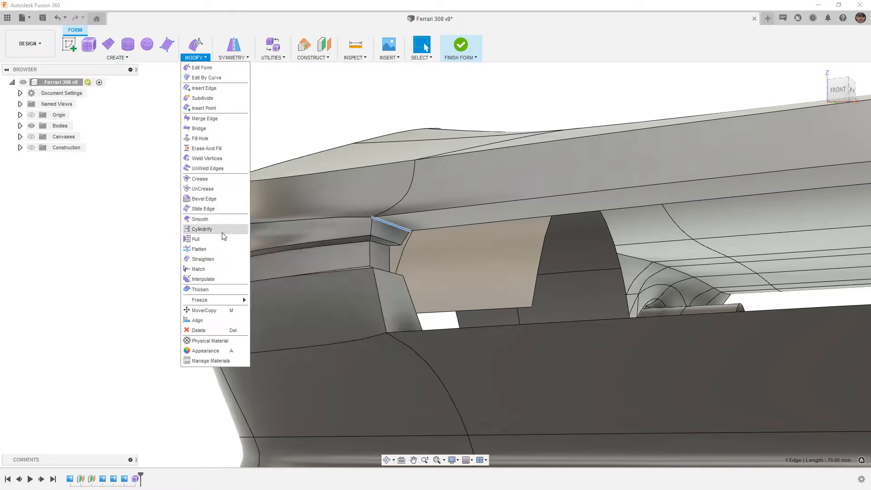
pyautogui.click(208, 189)
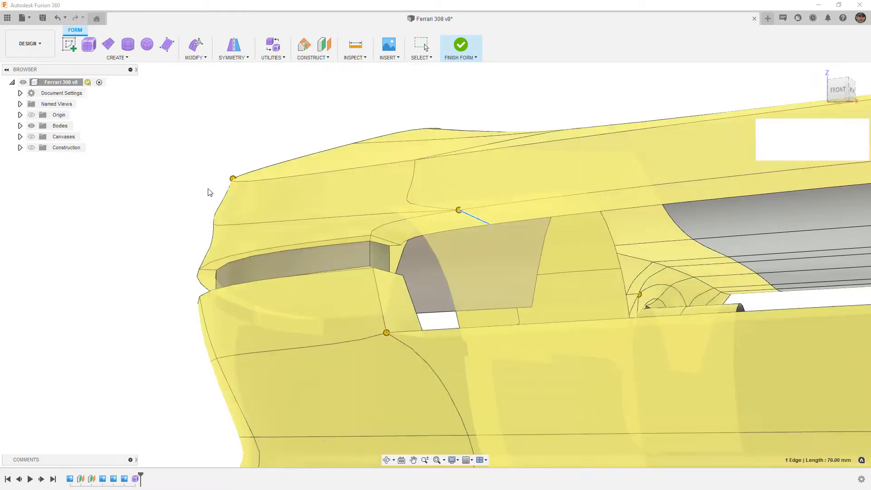
pyautogui.click(414, 332)
pyautogui.click(817, 152)
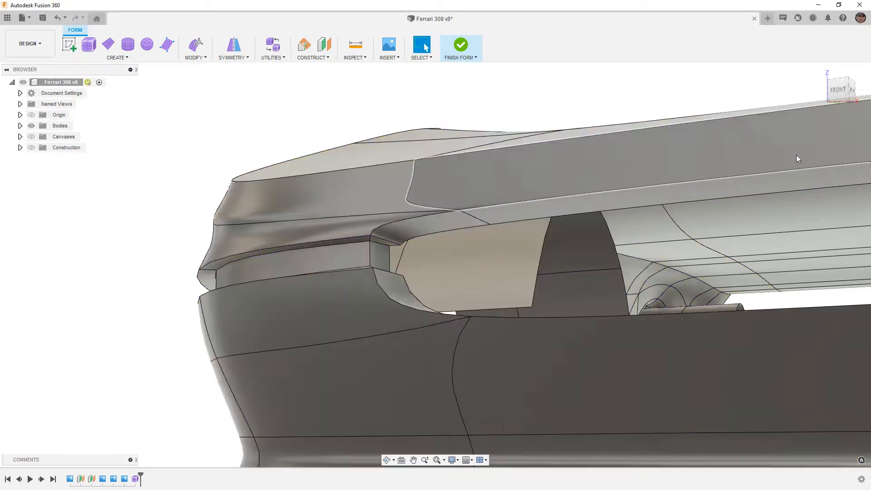
pyautogui.scroll(-5, 429, 266)
pyautogui.keyDown('shift'); pyautogui.moveTo(428, 271); pyautogui.dragTo(454, 274, button='middle'); pyautogui.keyUp('shift')
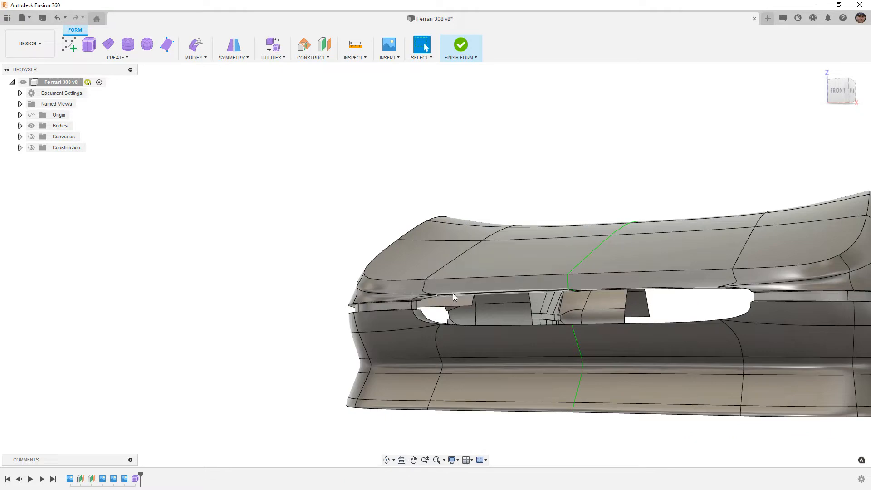
# - Undo the front opening edits back through the face deletion to restore the closed nose
pyautogui.hotkey('ctrl', 'z')
pyautogui.hotkey('ctrl', 'z')
pyautogui.hotkey('ctrl', 'z')
pyautogui.hotkey('ctrl', 'z')
pyautogui.hotkey('ctrl', 'z')
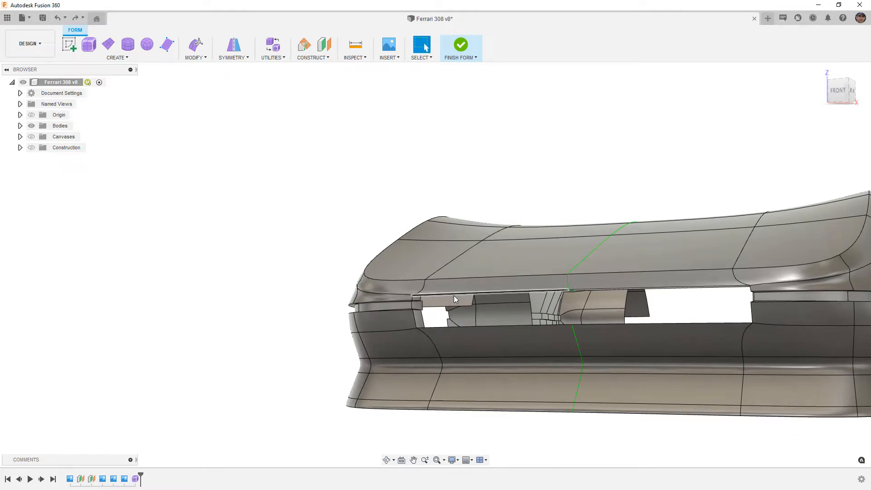
pyautogui.hotkey('ctrl', 'z')
pyautogui.hotkey('ctrl', 'z')
pyautogui.hotkey('ctrl', 'z')
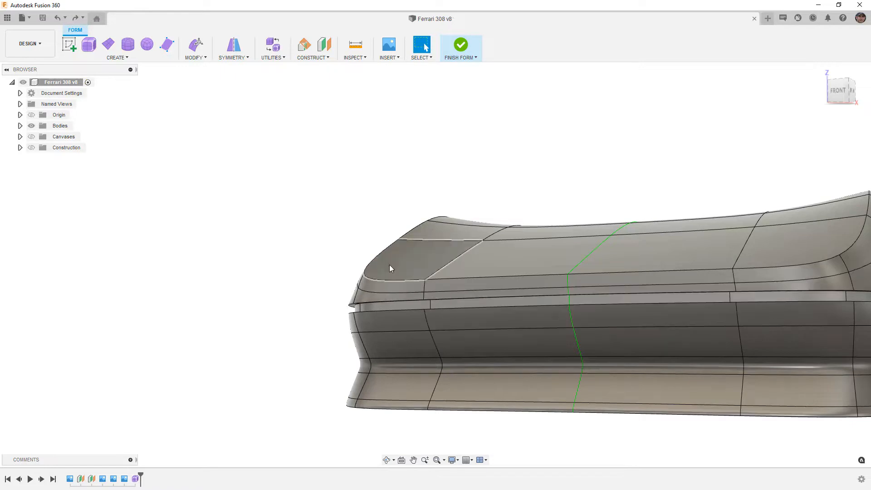
# - Examine the restored nose and the whole car body in perspective and in the right side view
pyautogui.scroll(-3, 404, 282)
pyautogui.keyDown('shift'); pyautogui.moveTo(447, 282); pyautogui.dragTo(446, 299, button='middle'); pyautogui.keyUp('shift')
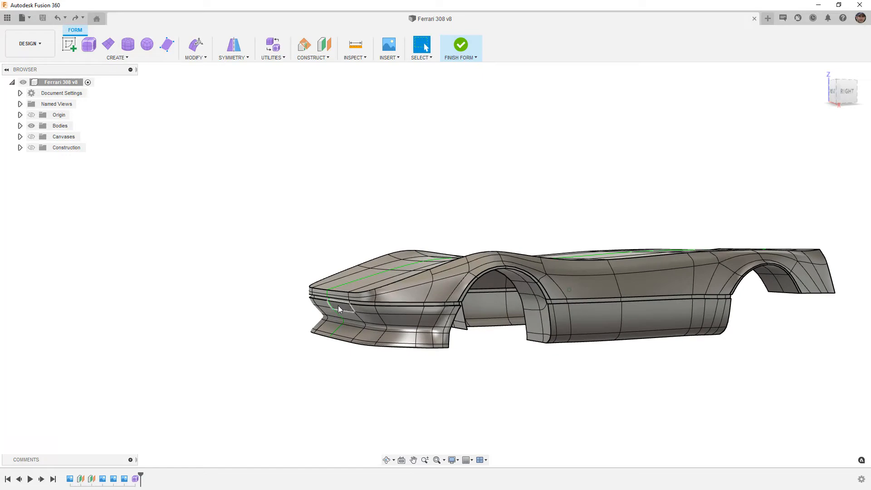
pyautogui.scroll(2, 338, 308)
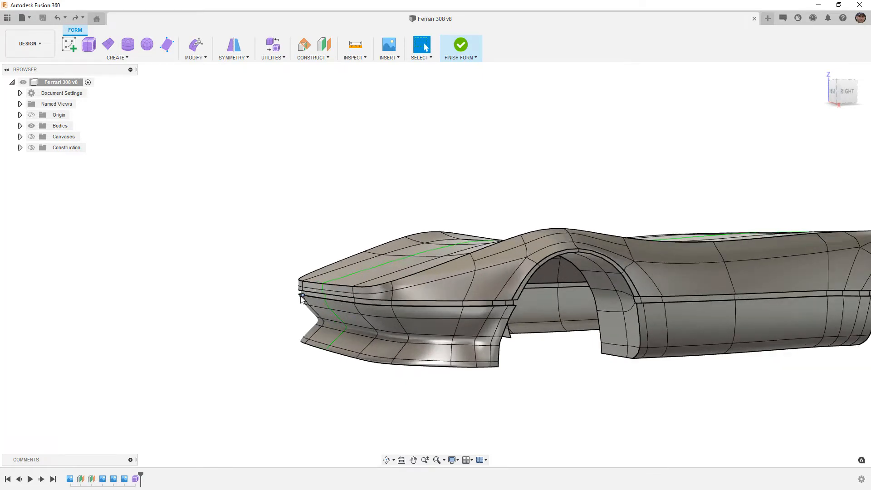
pyautogui.scroll(1, 351, 295)
pyautogui.scroll(1, 352, 296)
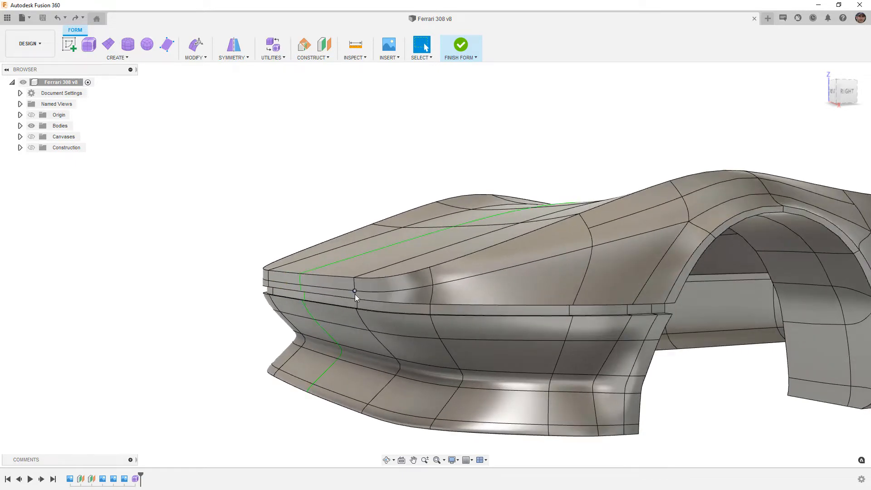
pyautogui.scroll(-1, 352, 298)
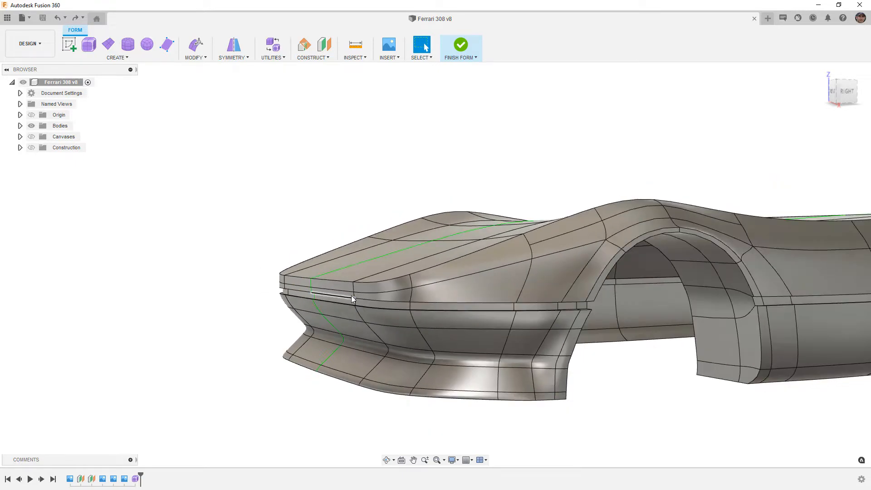
pyautogui.scroll(-2, 351, 296)
pyautogui.moveTo(377, 295)
pyautogui.keyDown('shift'); pyautogui.mouseDown(button='middle')
pyautogui.moveTo(349, 294)
pyautogui.moveTo(413, 293)
pyautogui.moveTo(374, 294)
pyautogui.mouseUp(button='middle'); pyautogui.keyUp('shift')
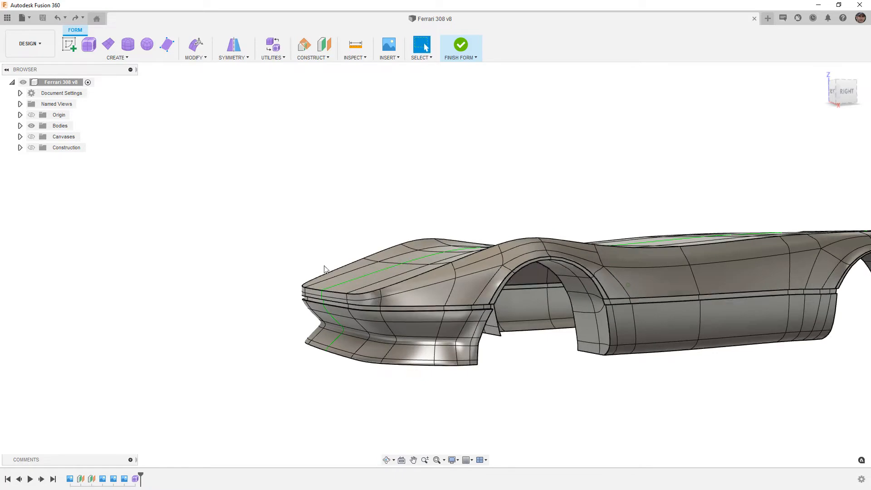
pyautogui.scroll(-2, 285, 272)
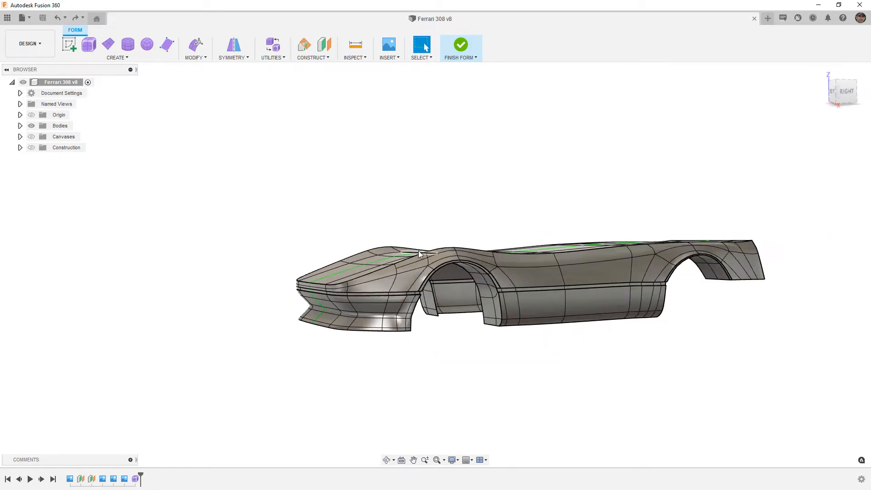
pyautogui.keyDown('shift'); pyautogui.moveTo(380, 267); pyautogui.dragTo(385, 287, button='middle'); pyautogui.keyUp('shift')
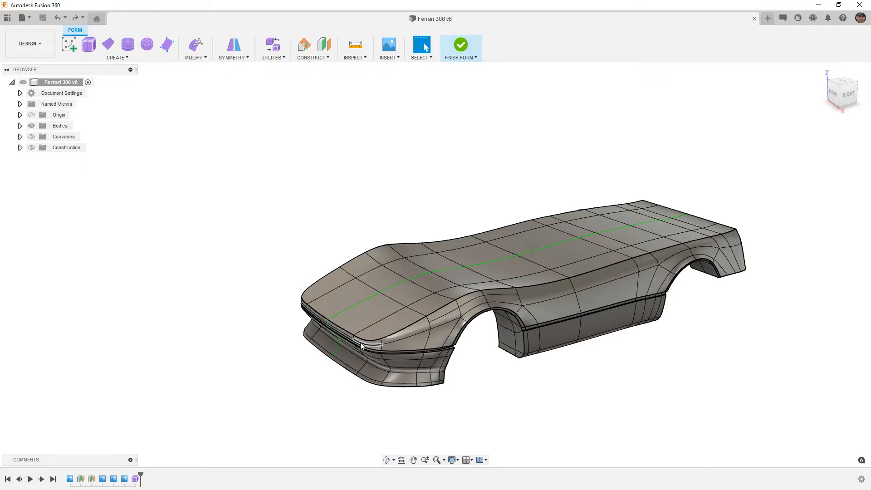
pyautogui.click(853, 93)
pyautogui.moveTo(793, 253); pyautogui.dragTo(548, 128, button='middle')
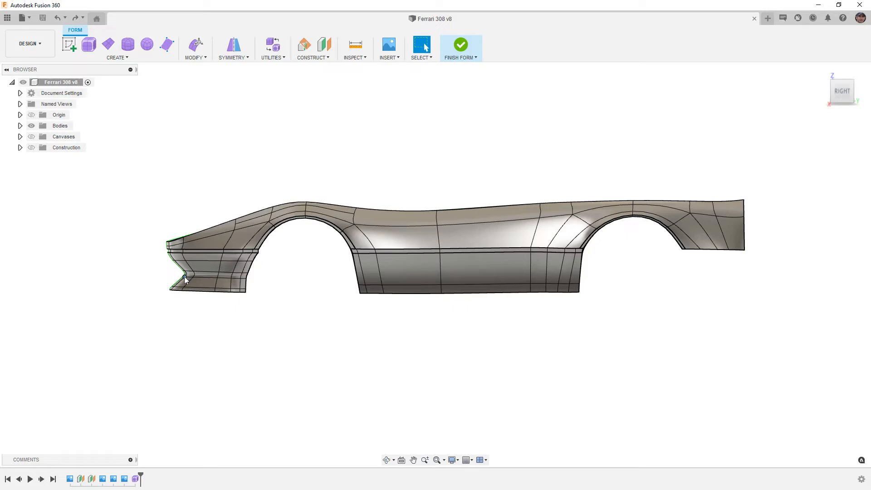
pyautogui.keyDown('shift'); pyautogui.moveTo(184, 286); pyautogui.dragTo(190, 288, button='middle'); pyautogui.keyUp('shift')
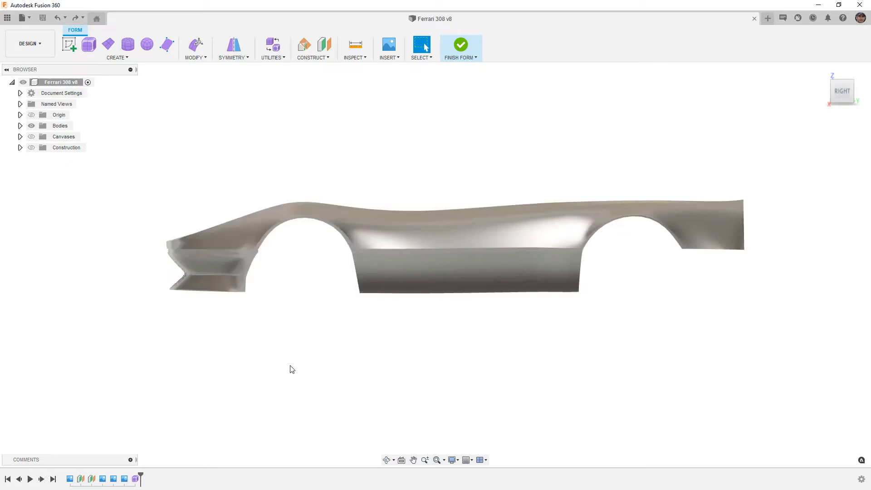